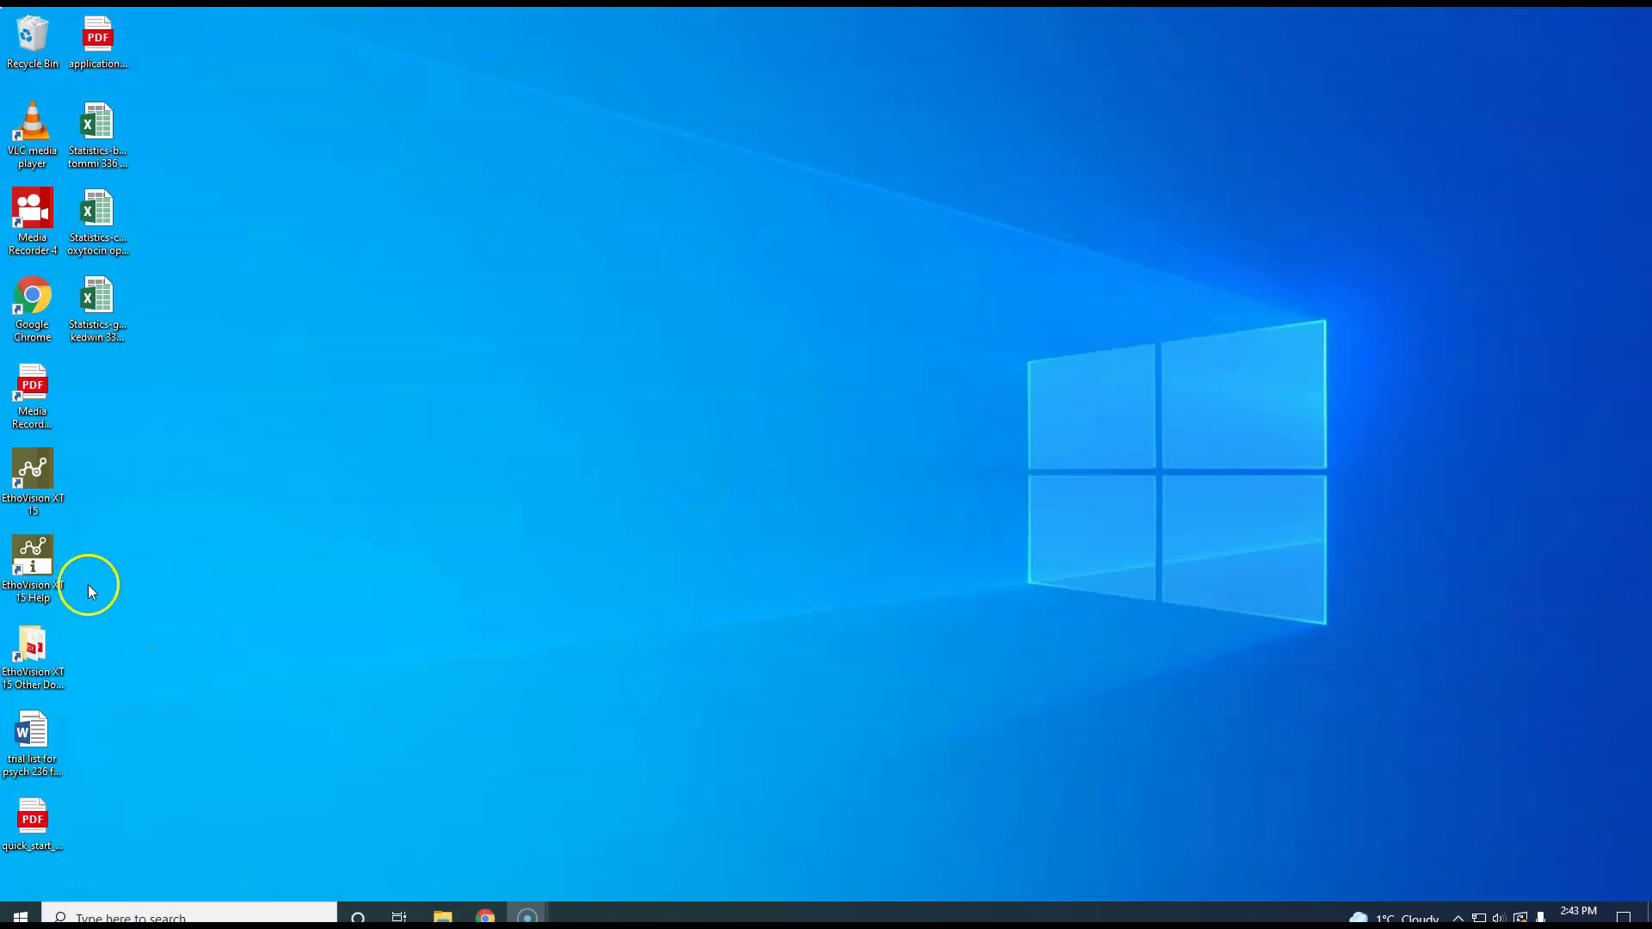
Step: Launch EthoVision XT 15 and create a new blank experiment named "Psych 336 - OT and social approach spring 2022"
double_click(38, 471)
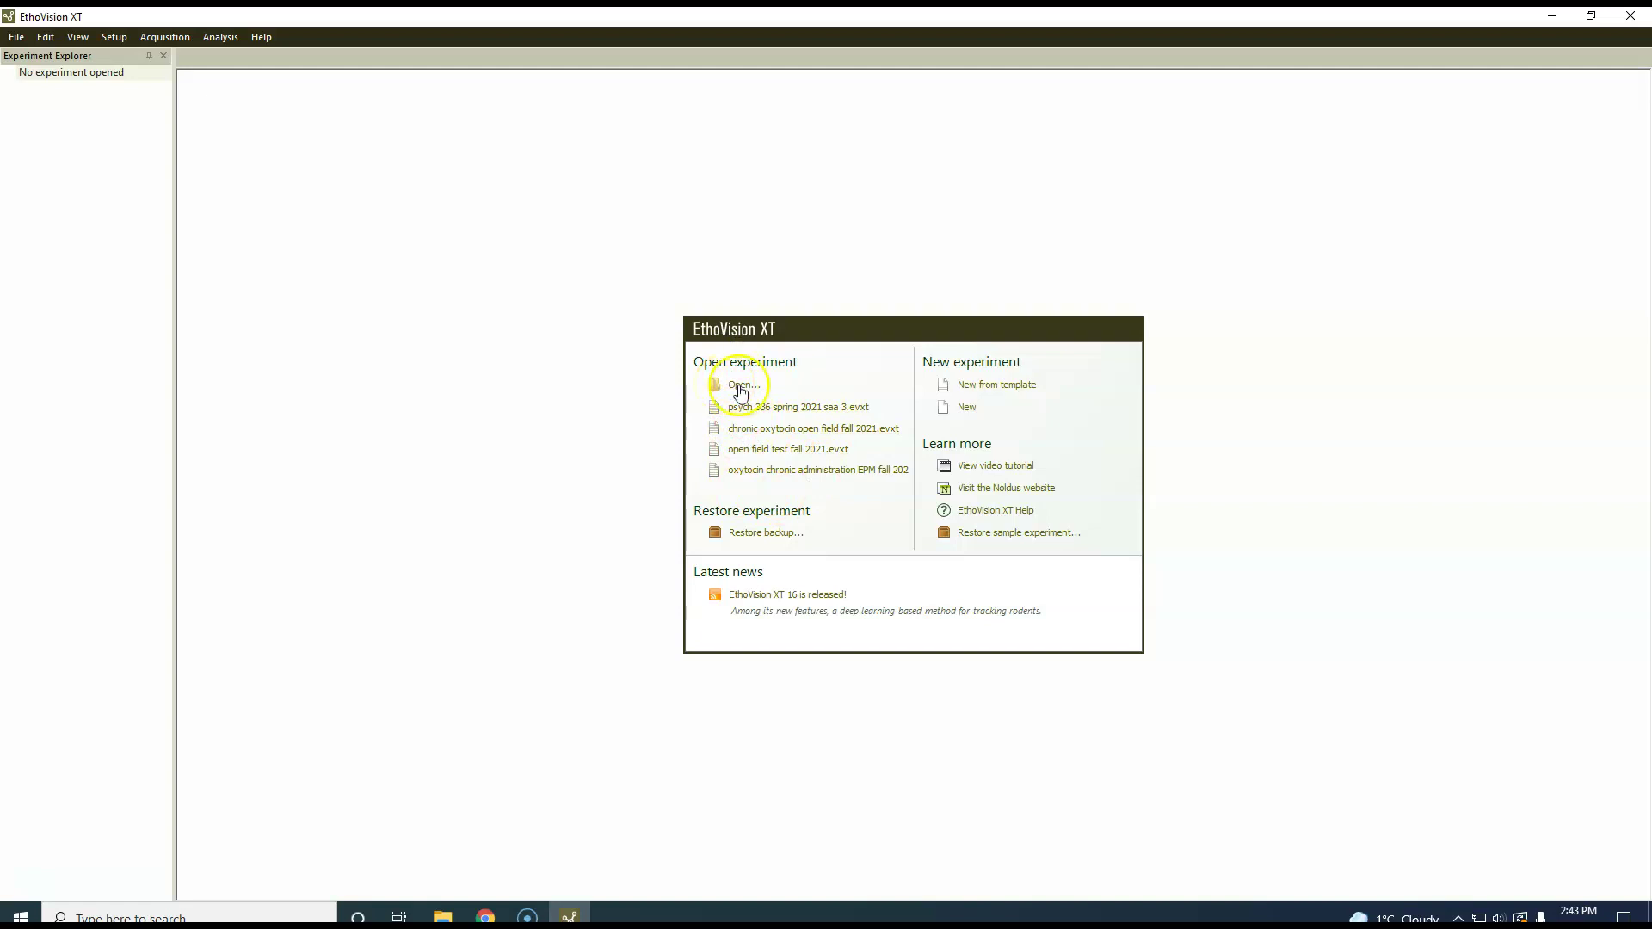
click(967, 409)
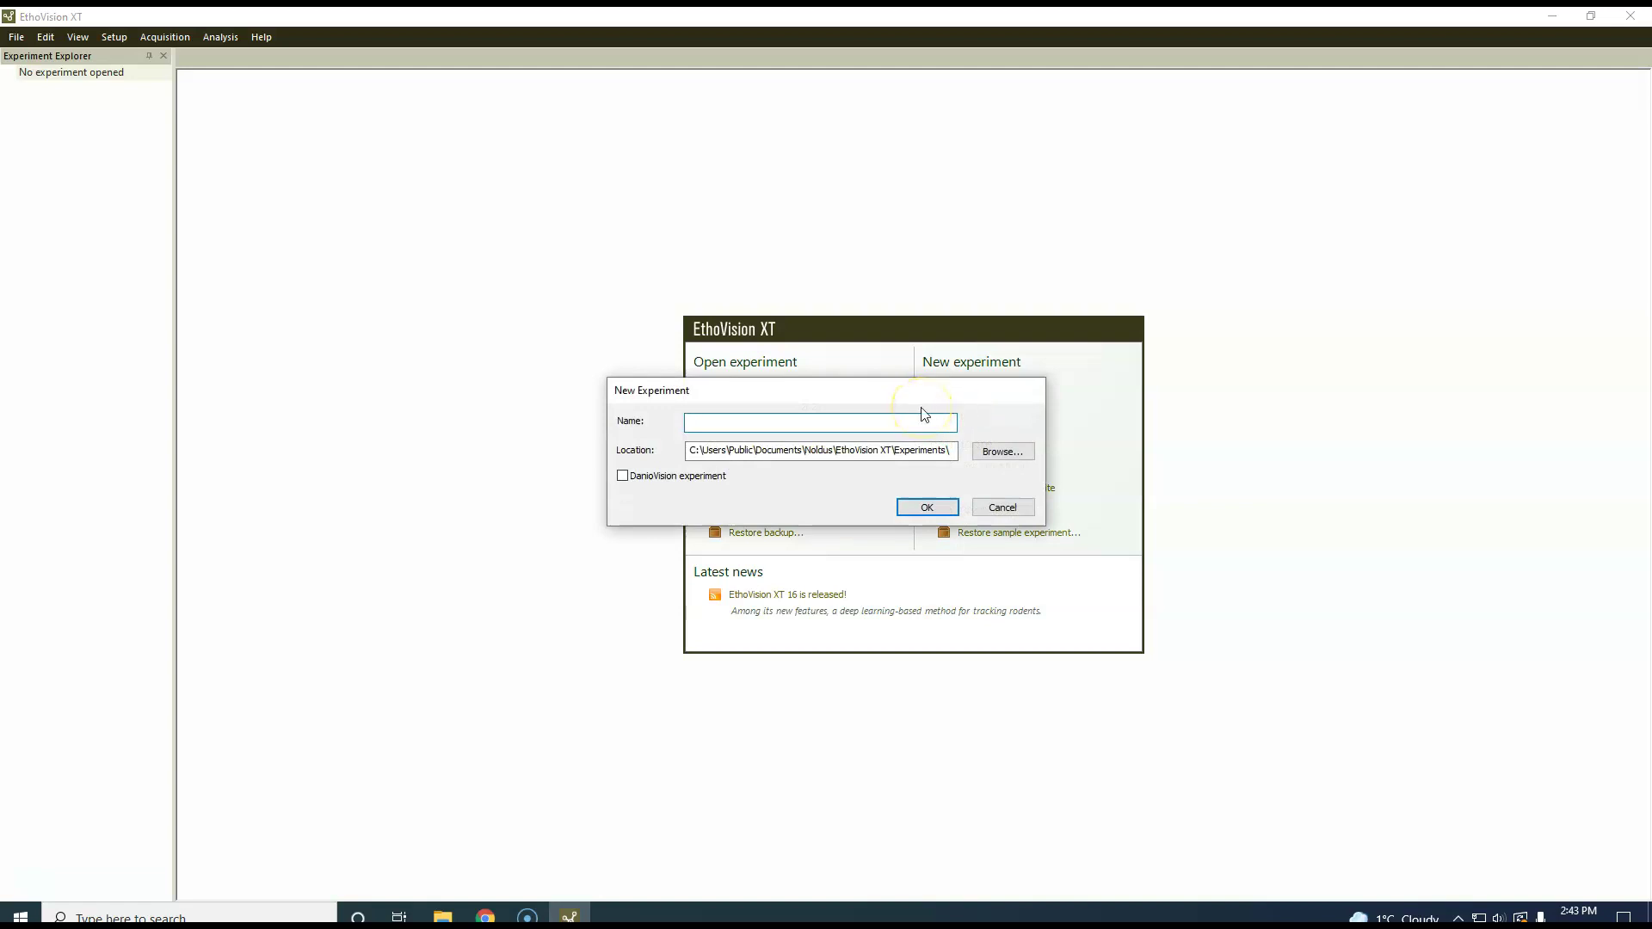
text(Psych 336)
text( - social approach)
text(OT and )
text( spring 2022)
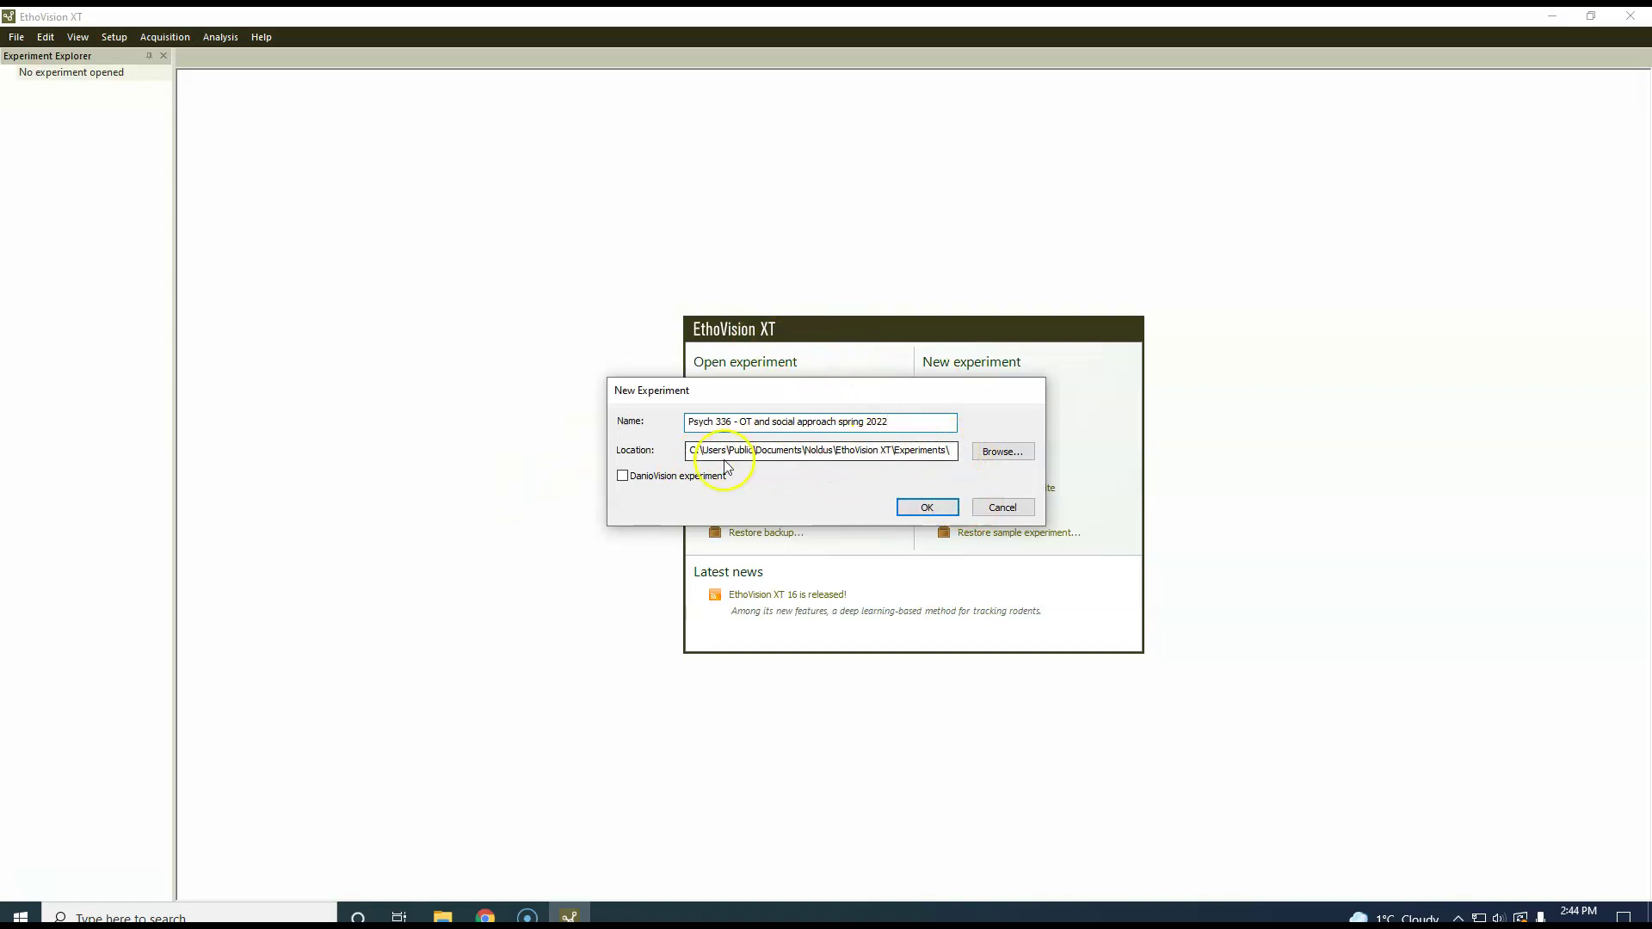
click(942, 508)
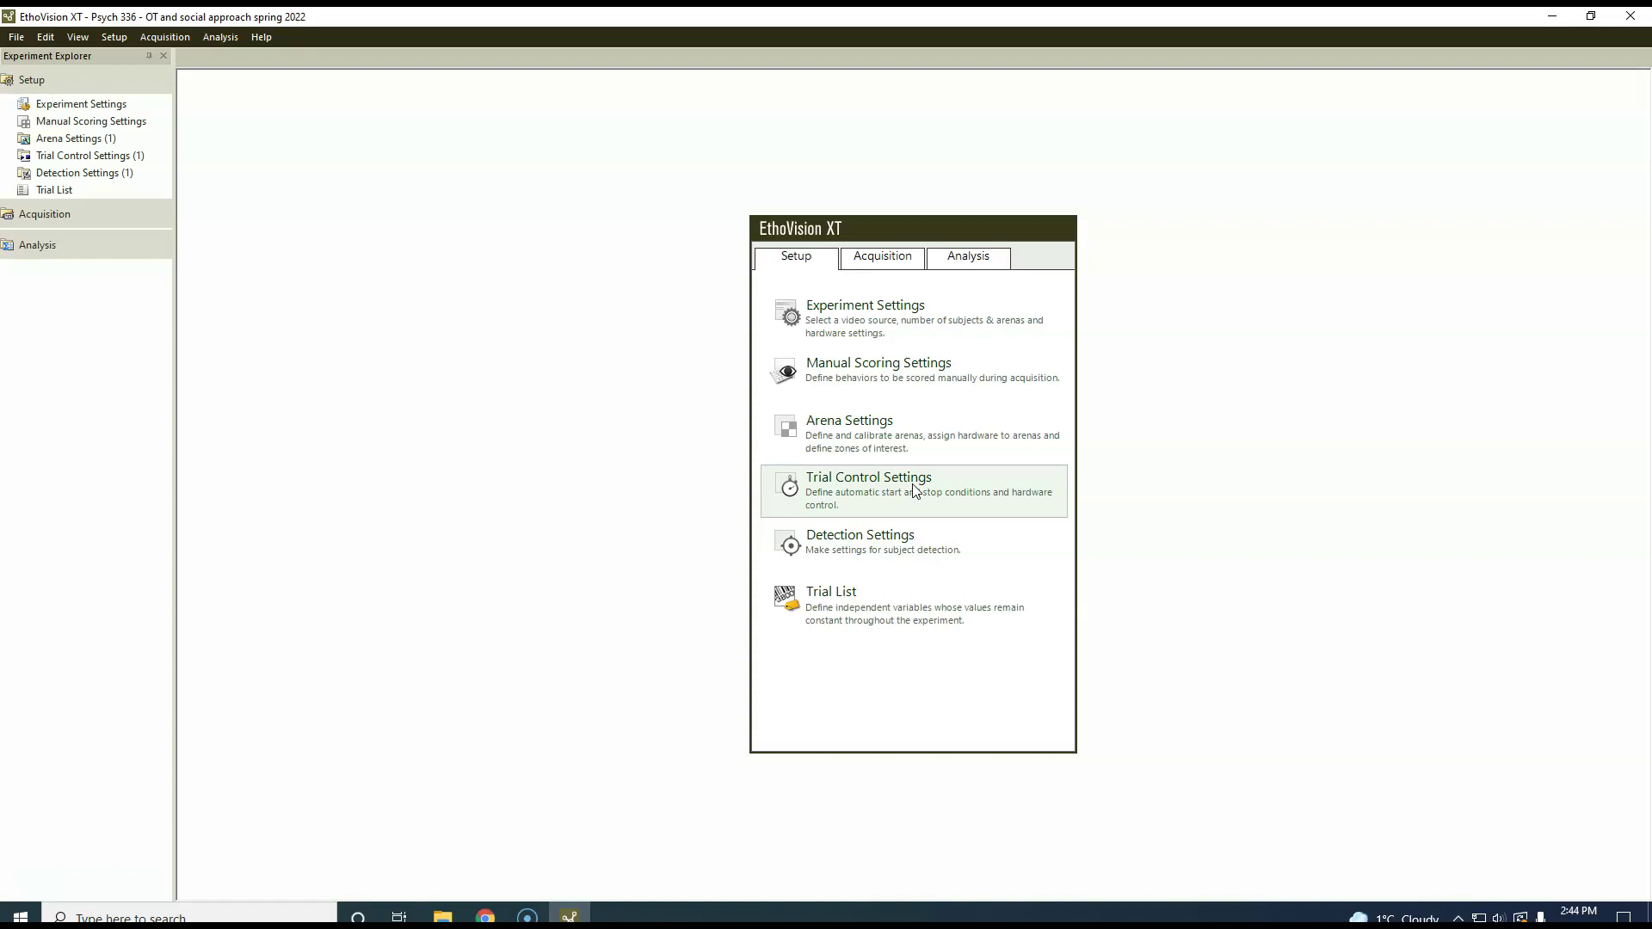
Step: In the experiment settings, choose Euresys PICOLO U4 H.264 No/0 - VID2 as the live tracking source and review the remaining options
click(850, 320)
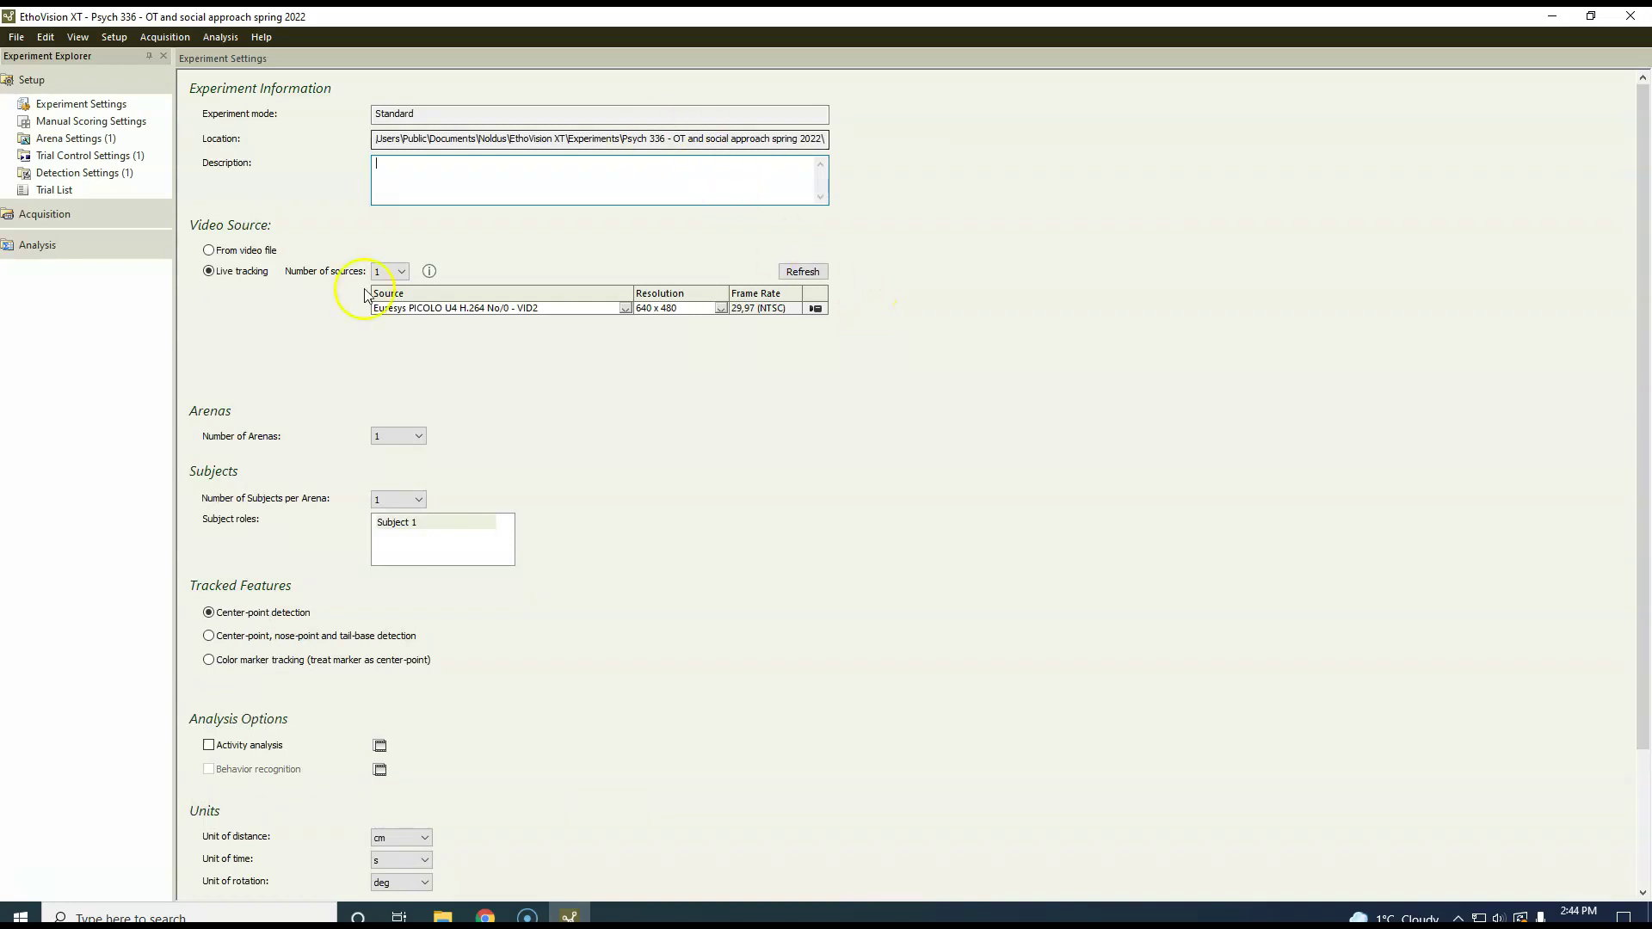
click(625, 310)
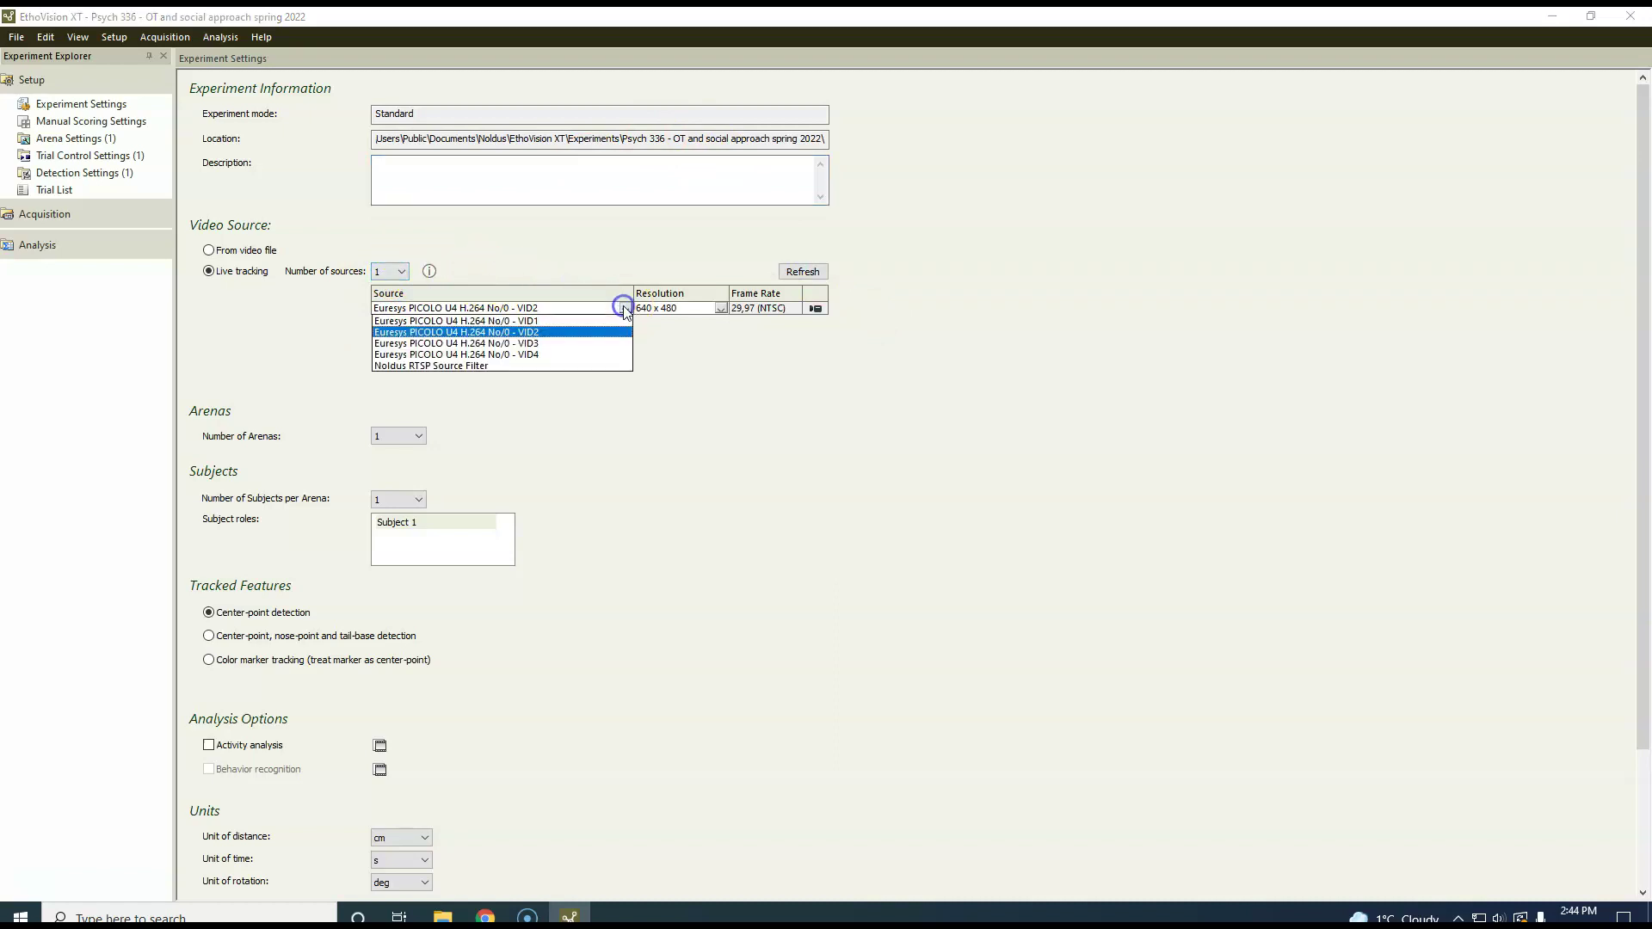
click(529, 332)
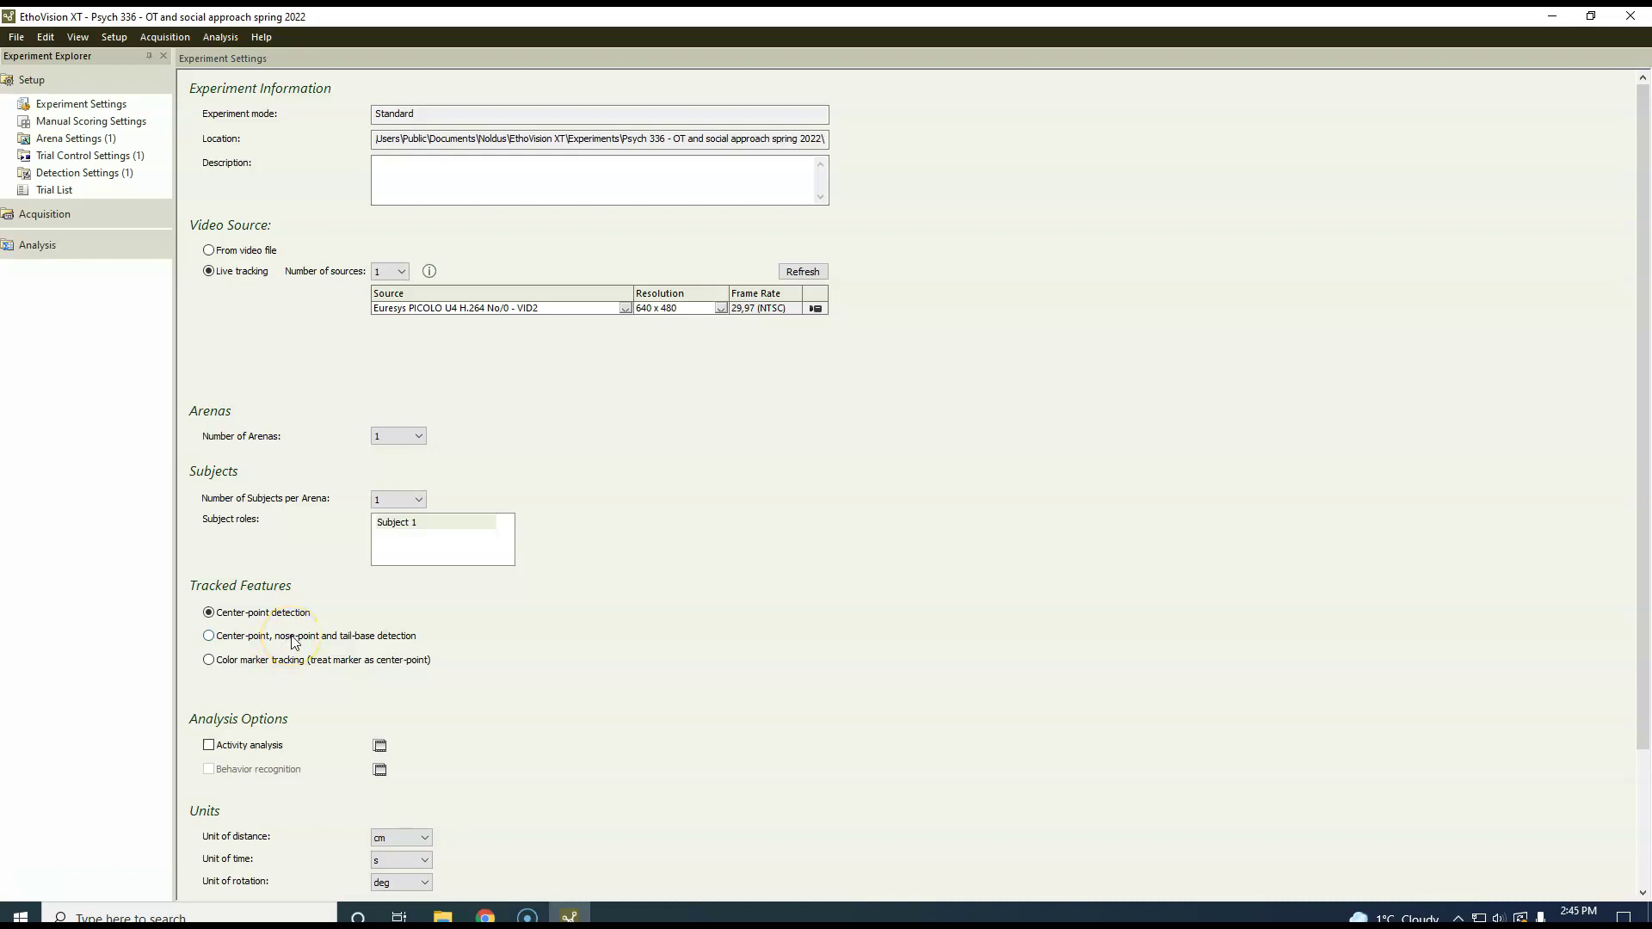
scroll(576, 757, down, 1)
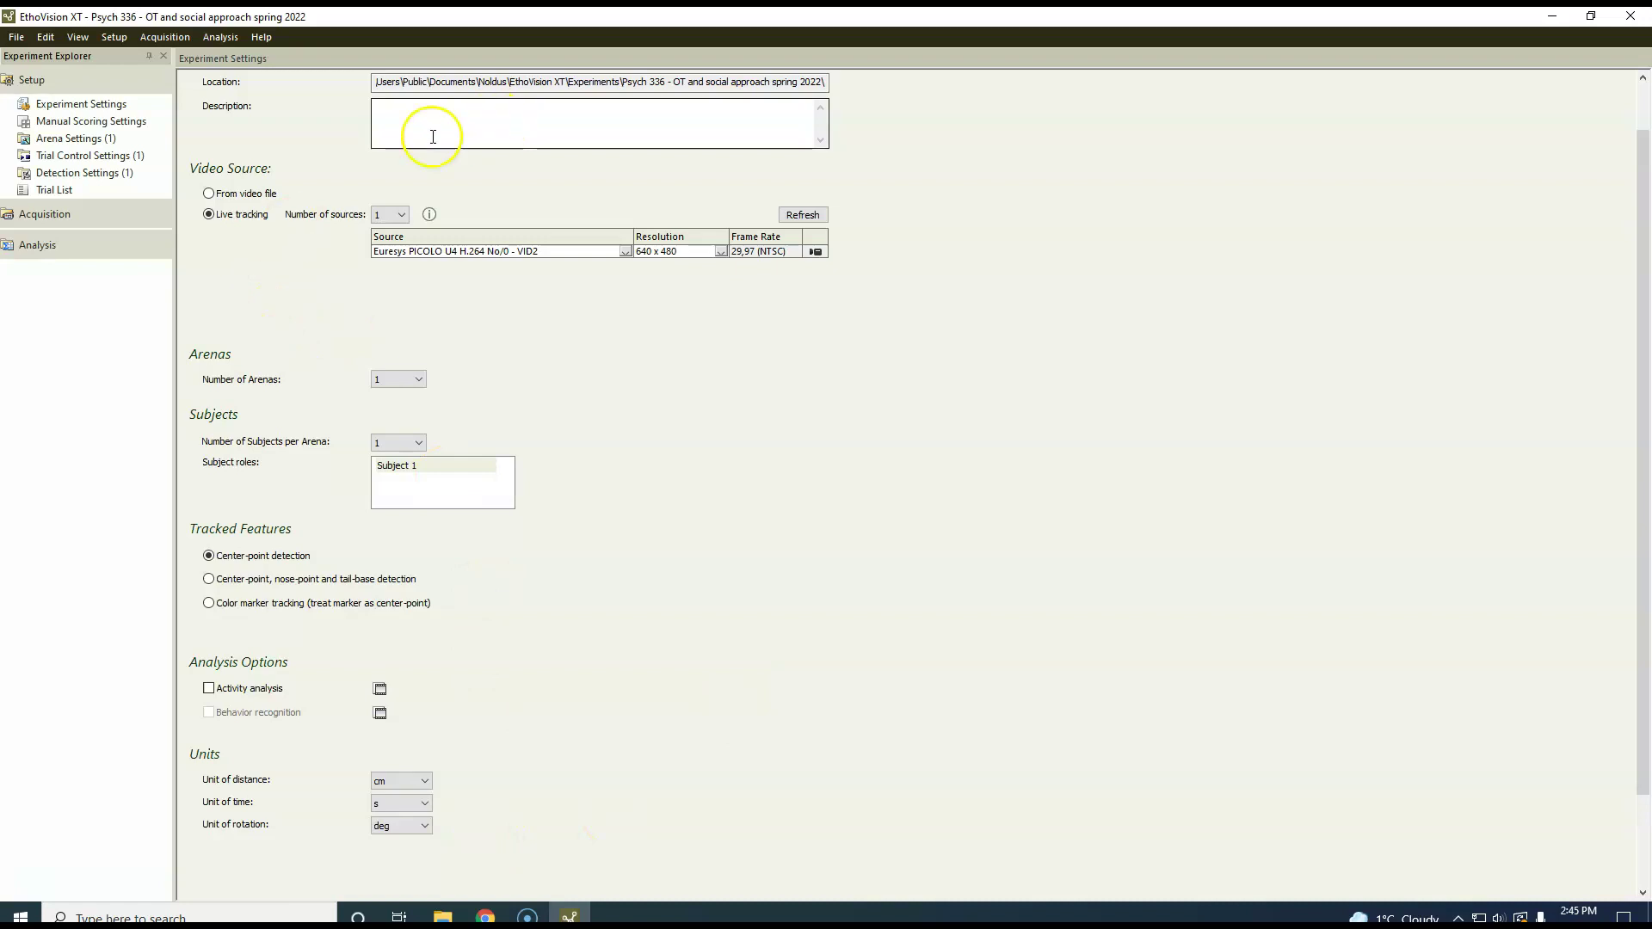
Step: Open Arena Settings 1 and grab its background image from the camera
double_click(66, 139)
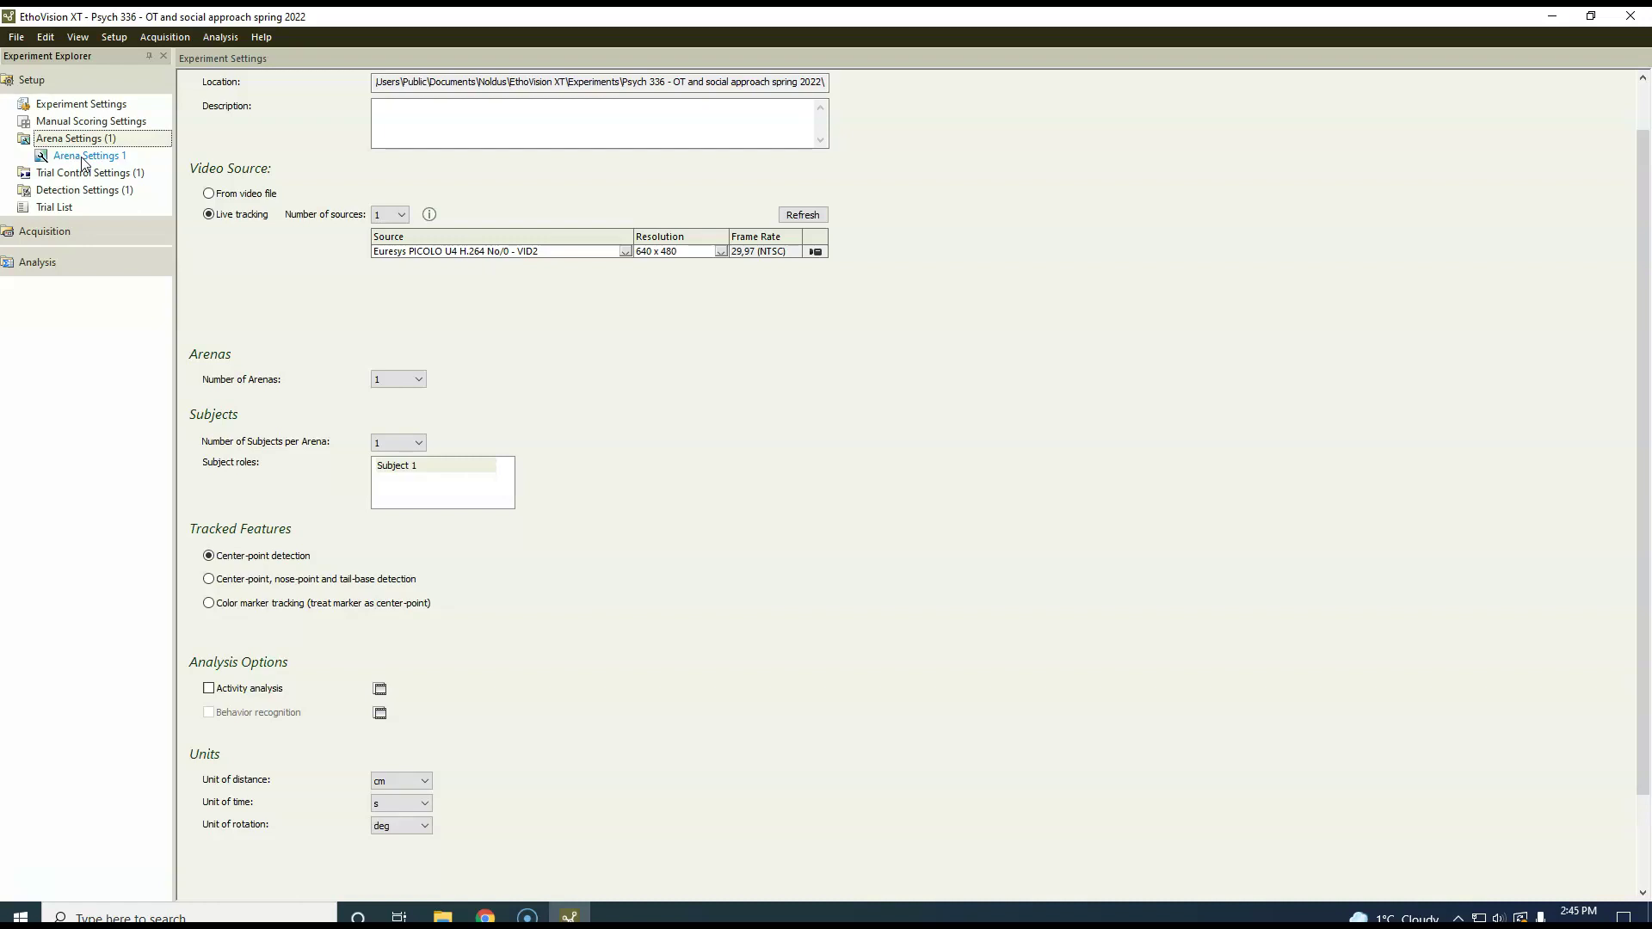
double_click(83, 157)
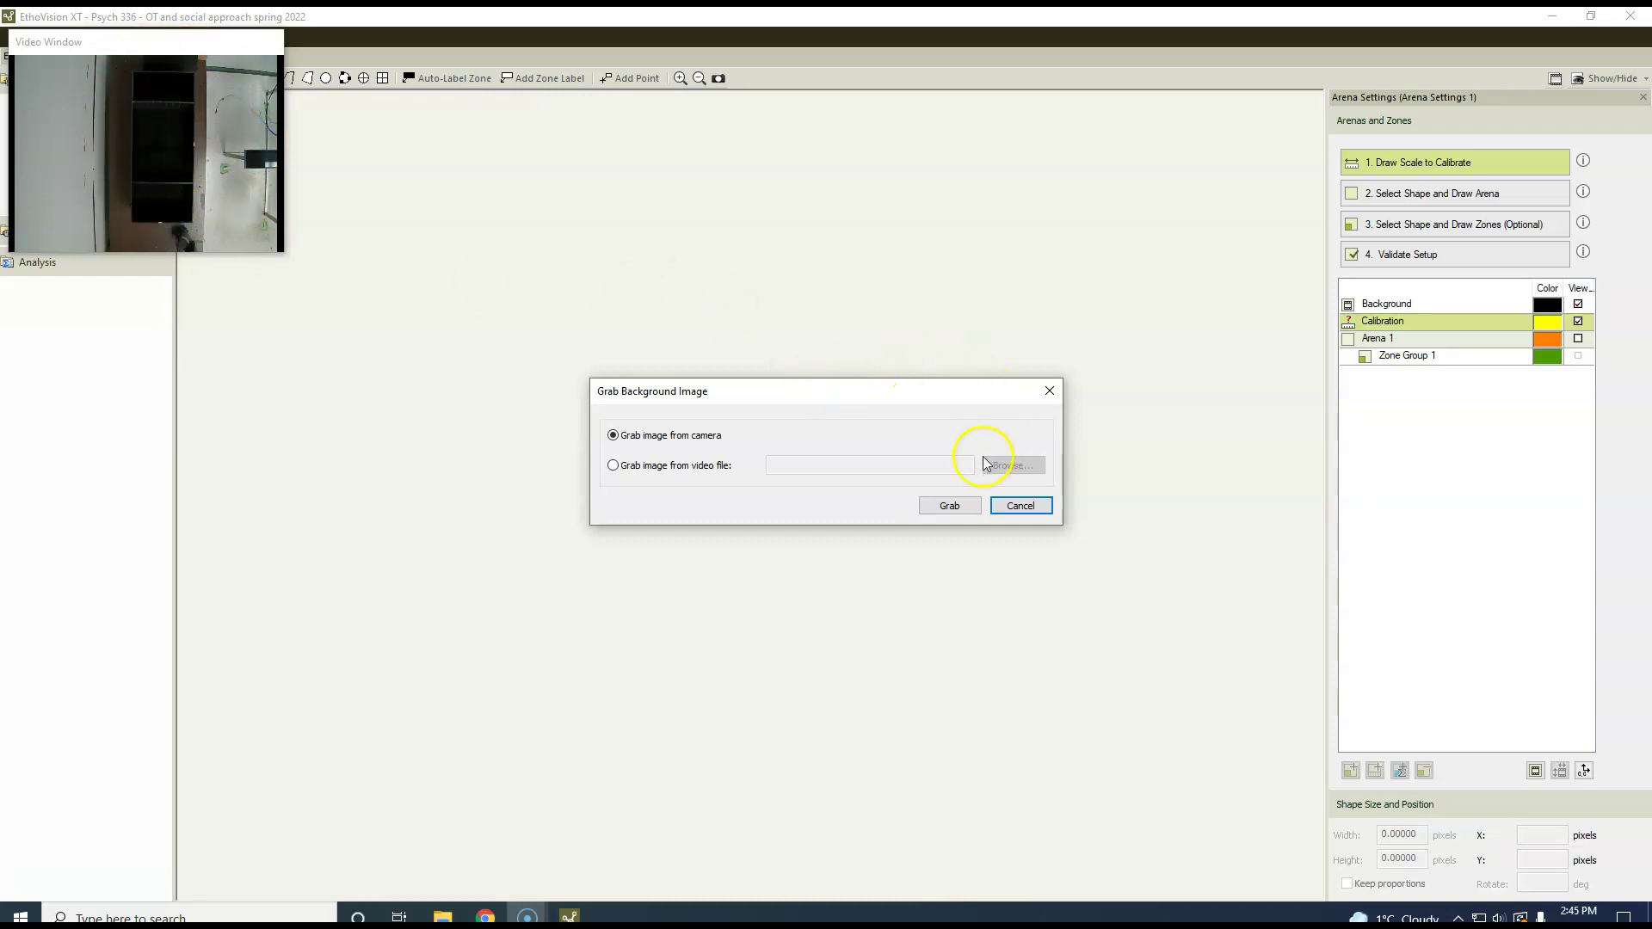
click(942, 508)
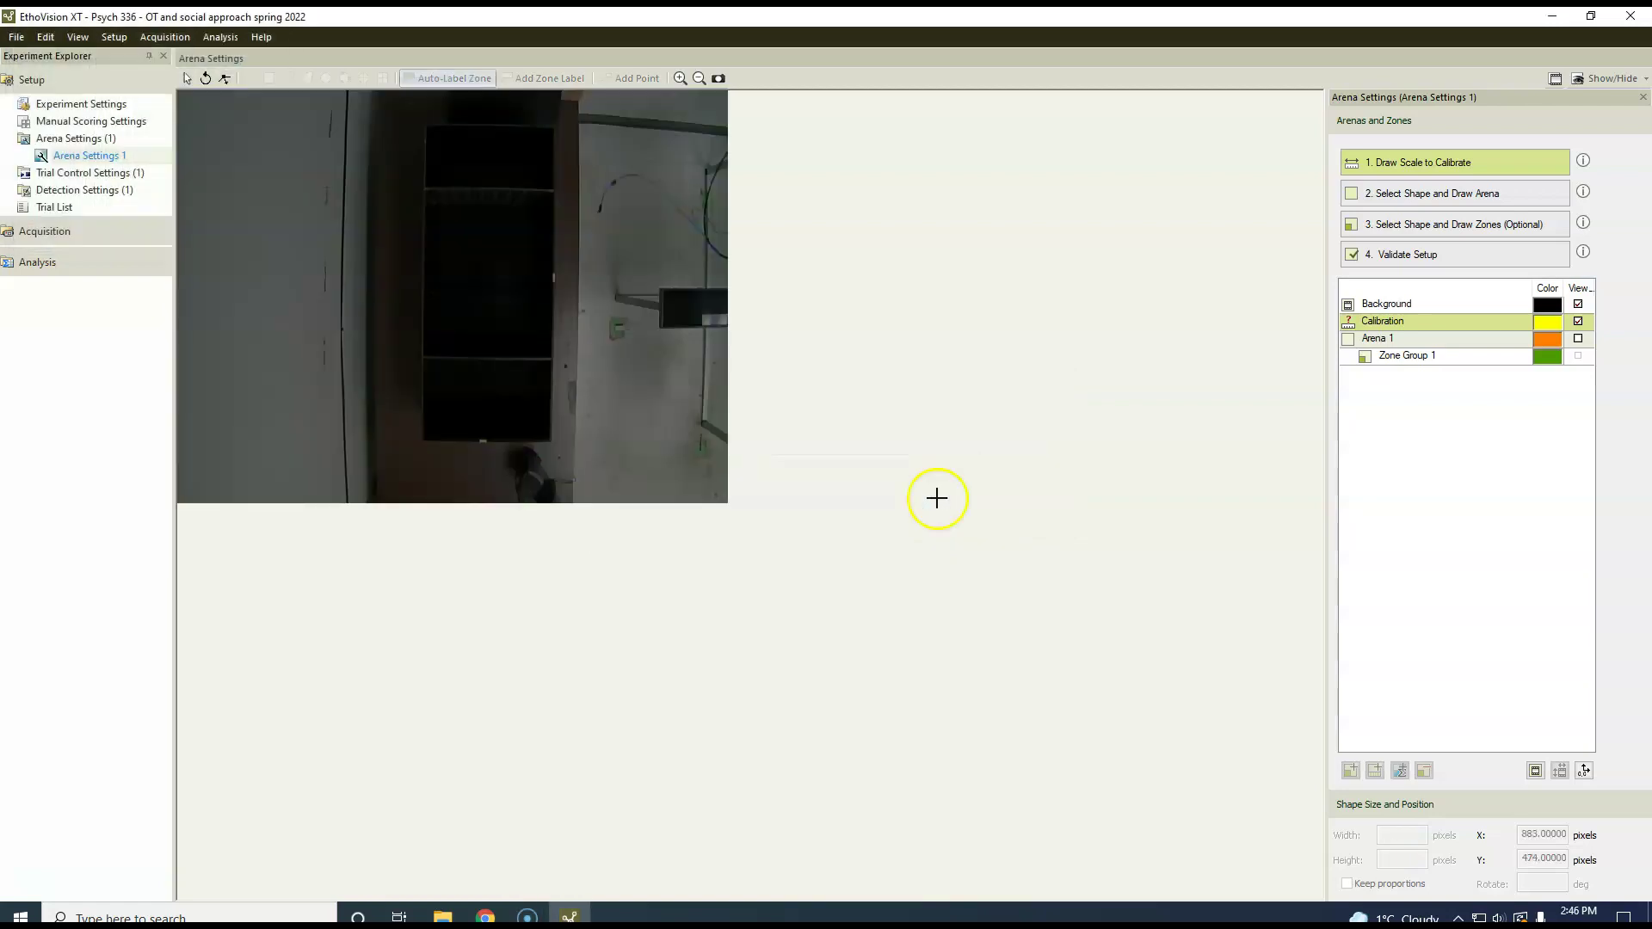
Step: Draw a horizontal calibration line across the full width of the test box and set its real-world distance to 40 cm
click(679, 78)
click(680, 78)
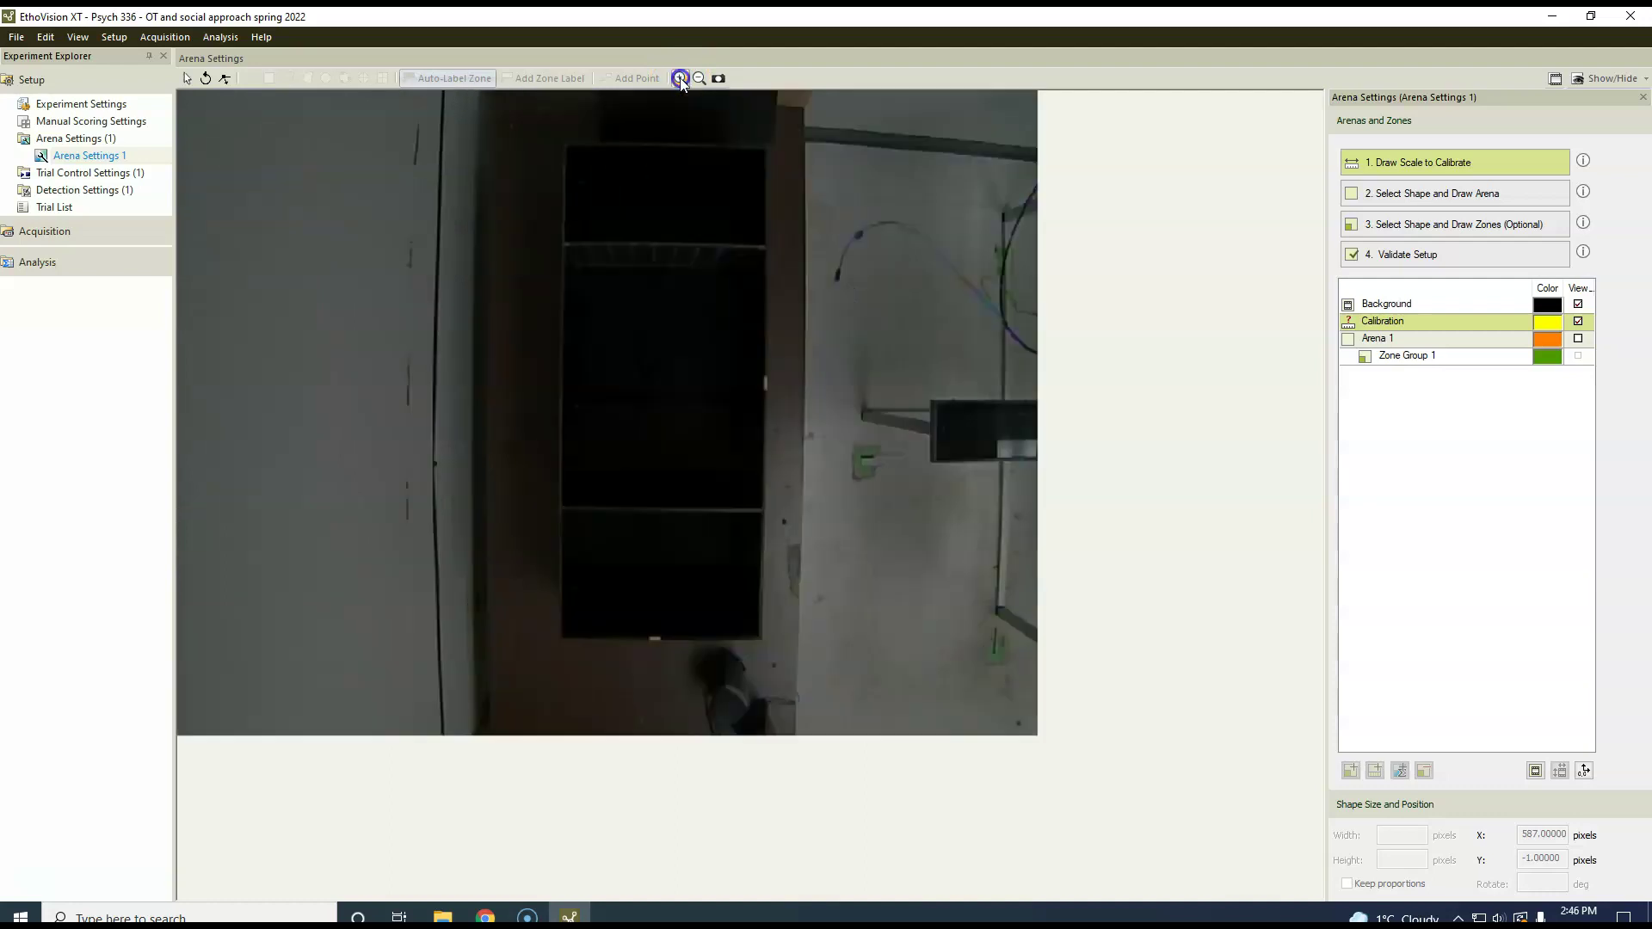
click(680, 78)
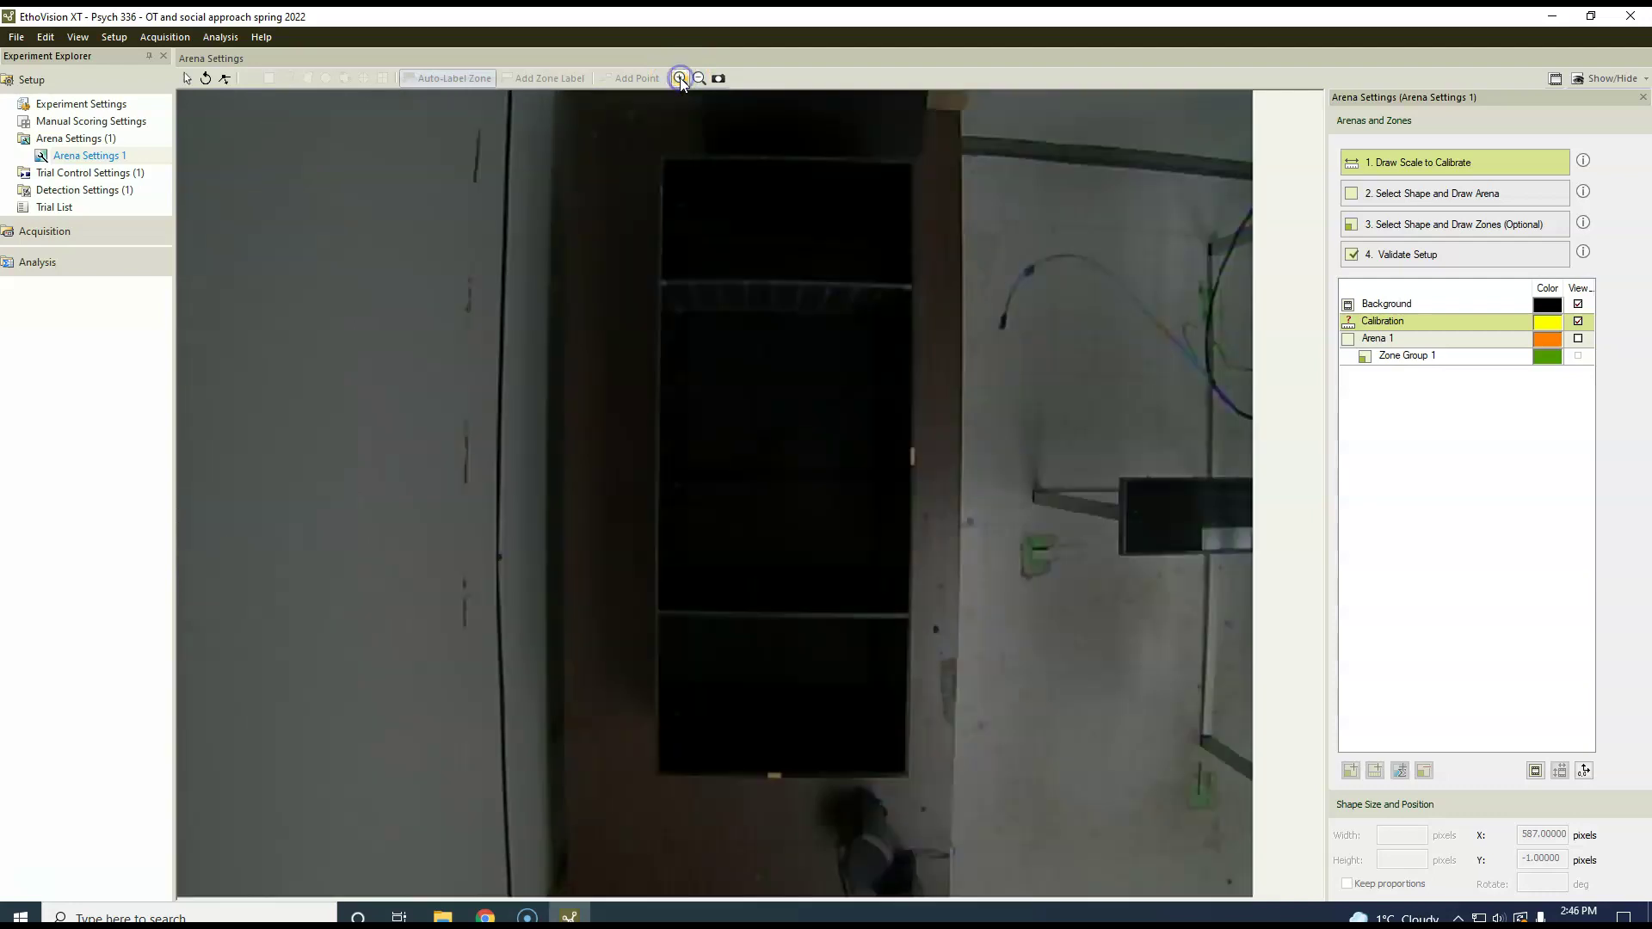
click(699, 79)
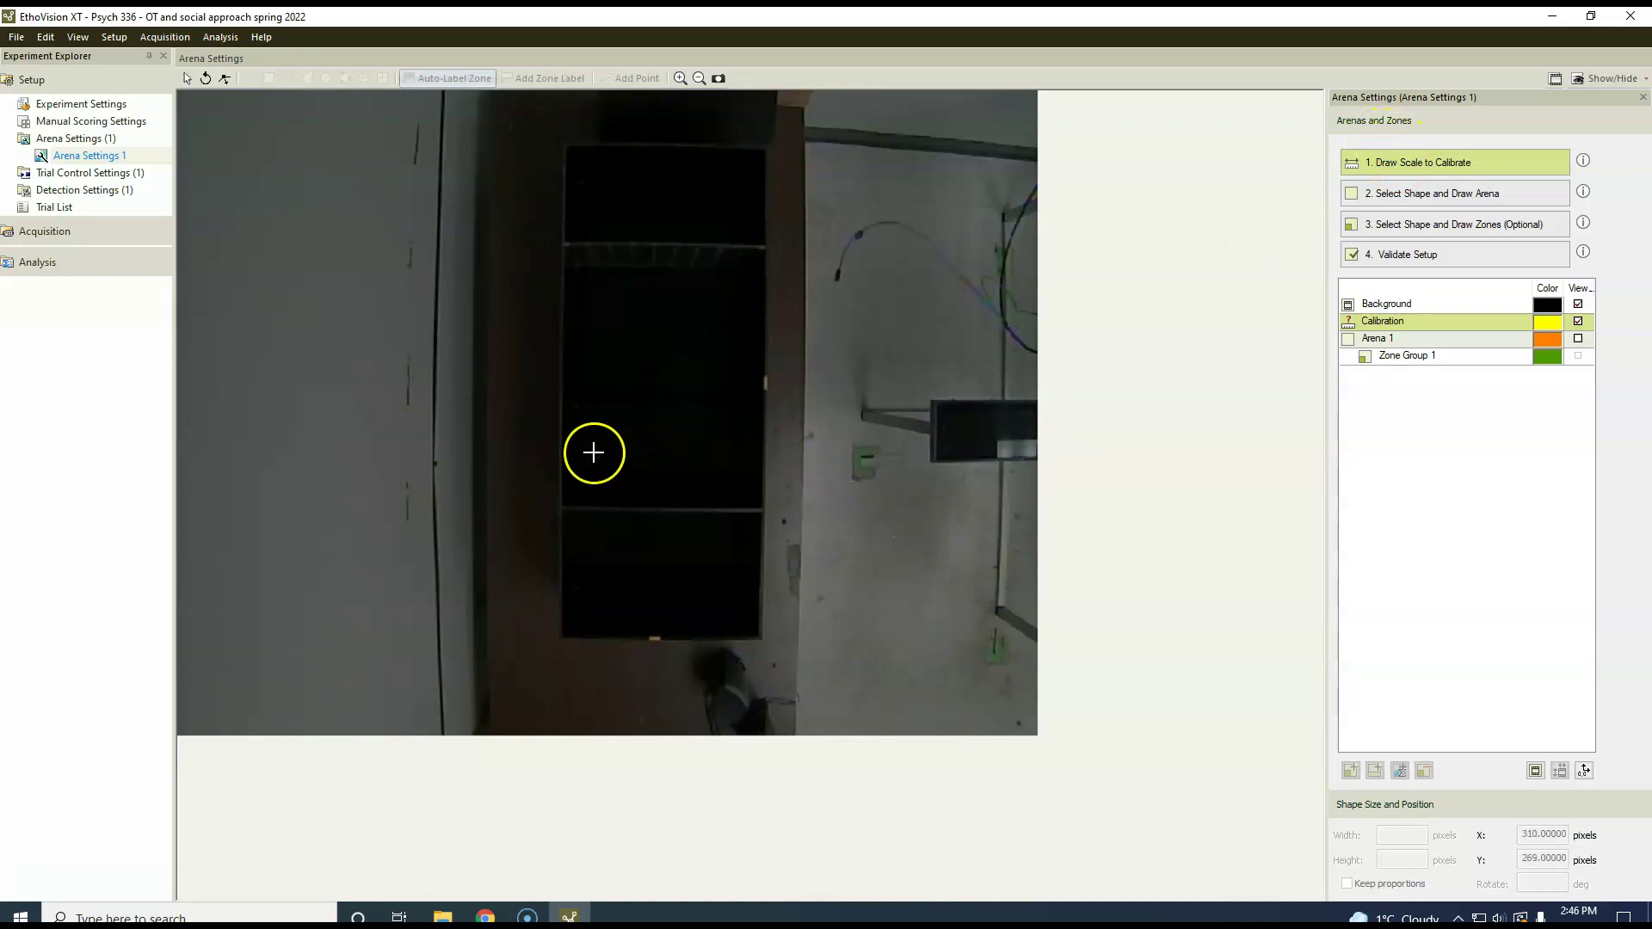
drag(561, 462, 762, 463)
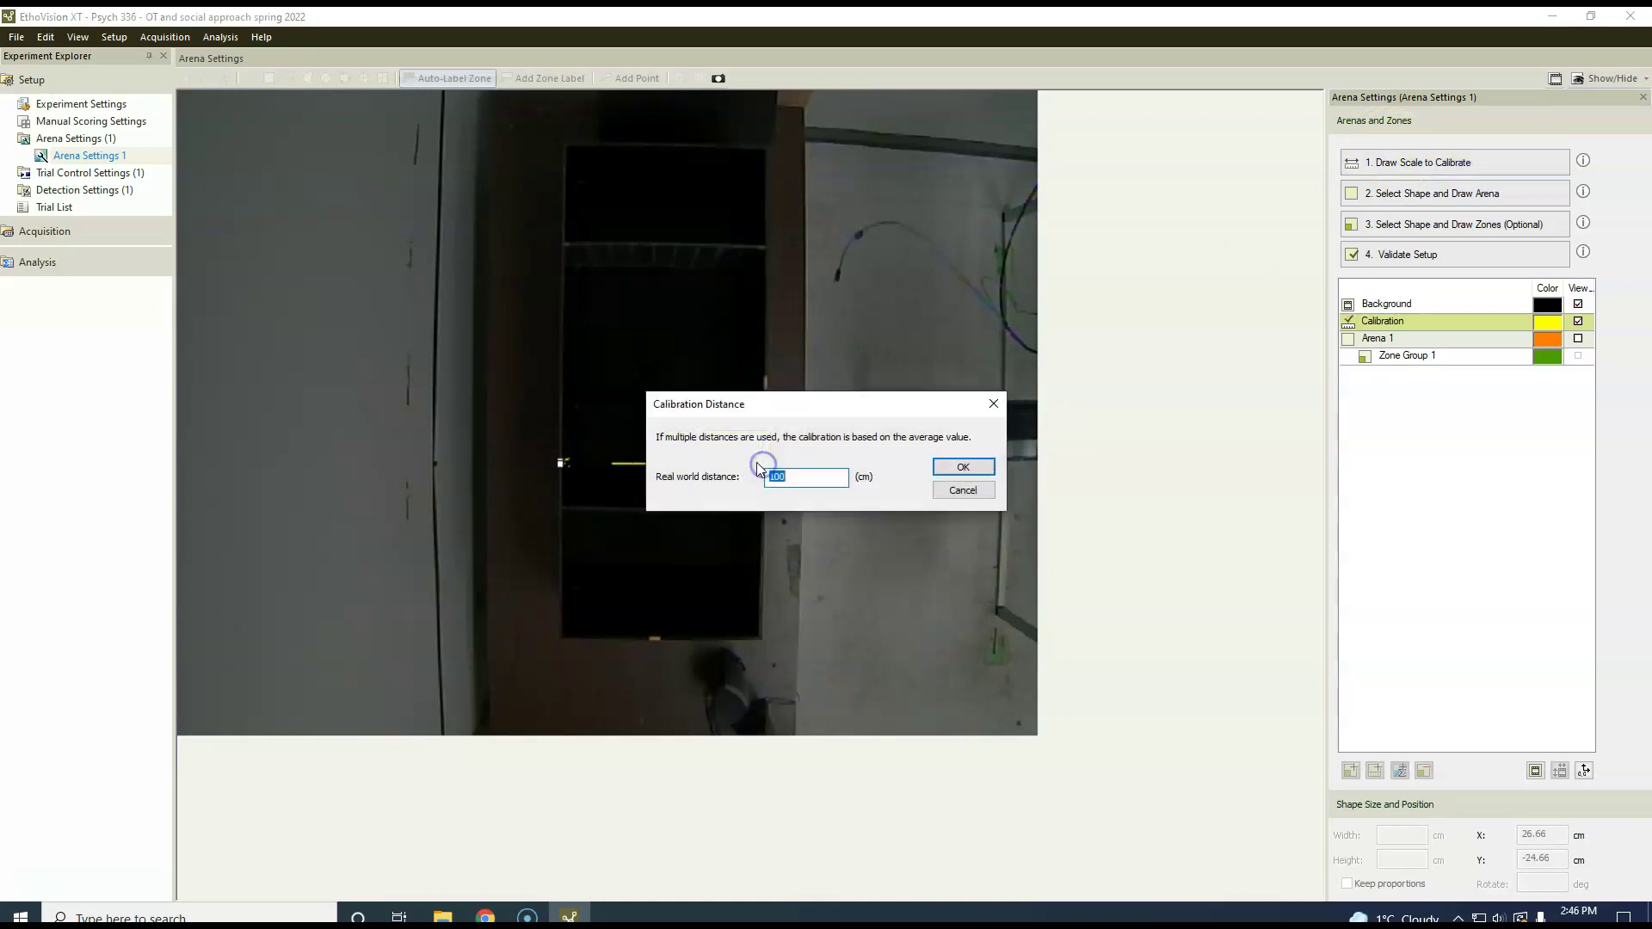
text(40)
click(964, 467)
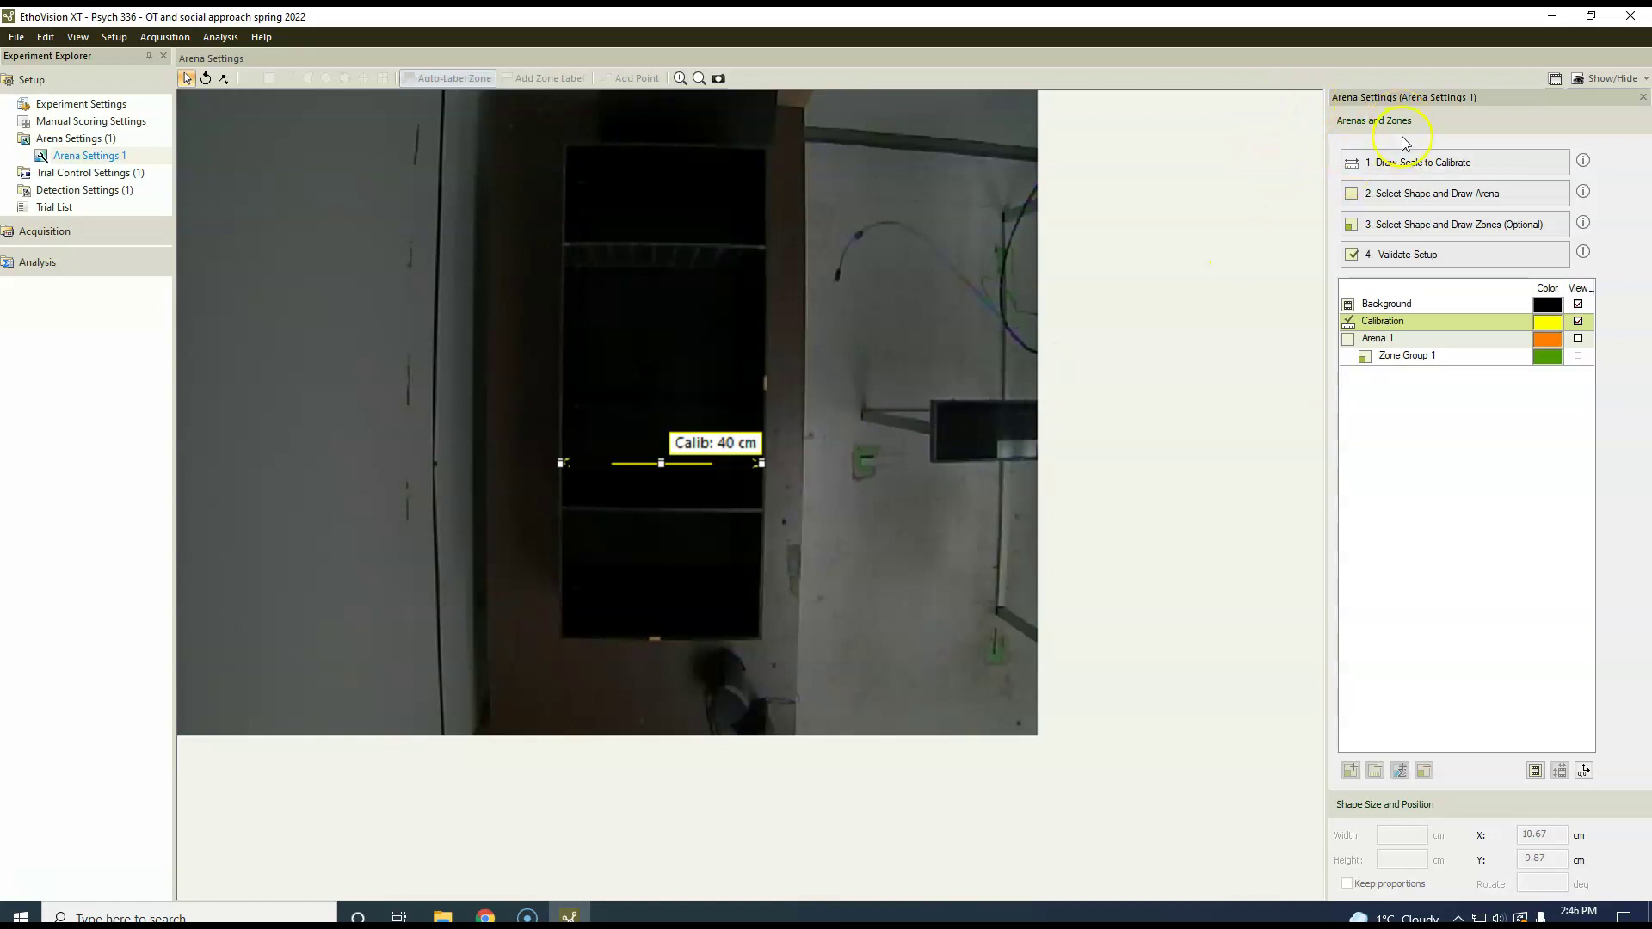
Step: Draw a rectangular arena about 43 by 100 cm around the whole test box and move the Arena 1 label to its right edge
click(1428, 195)
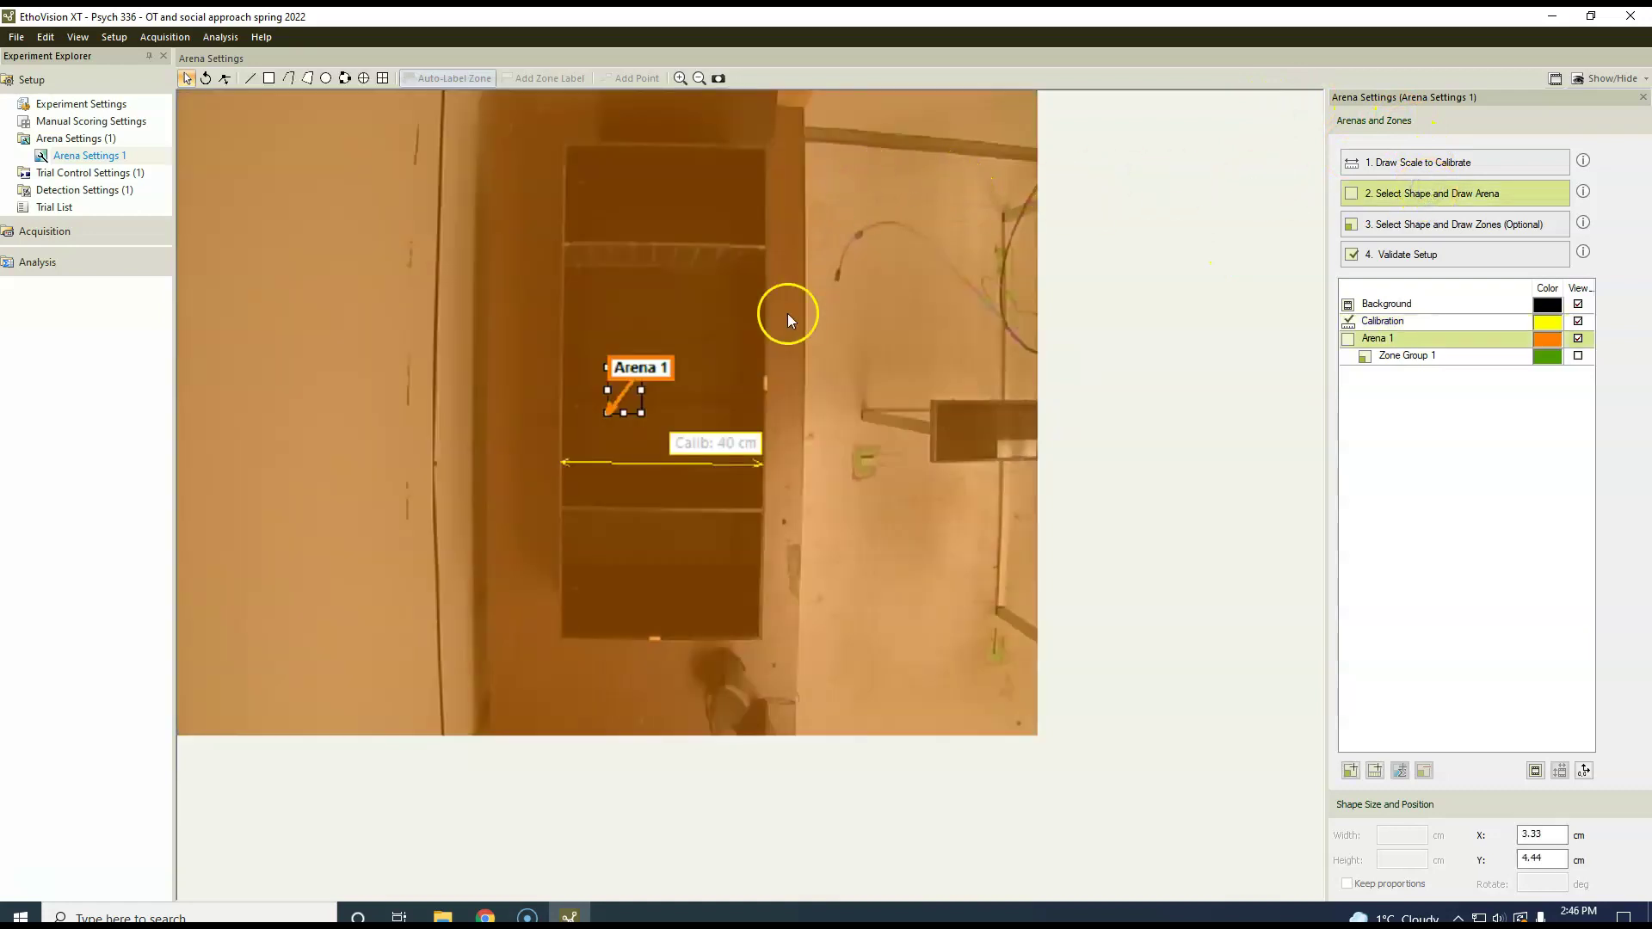
click(268, 79)
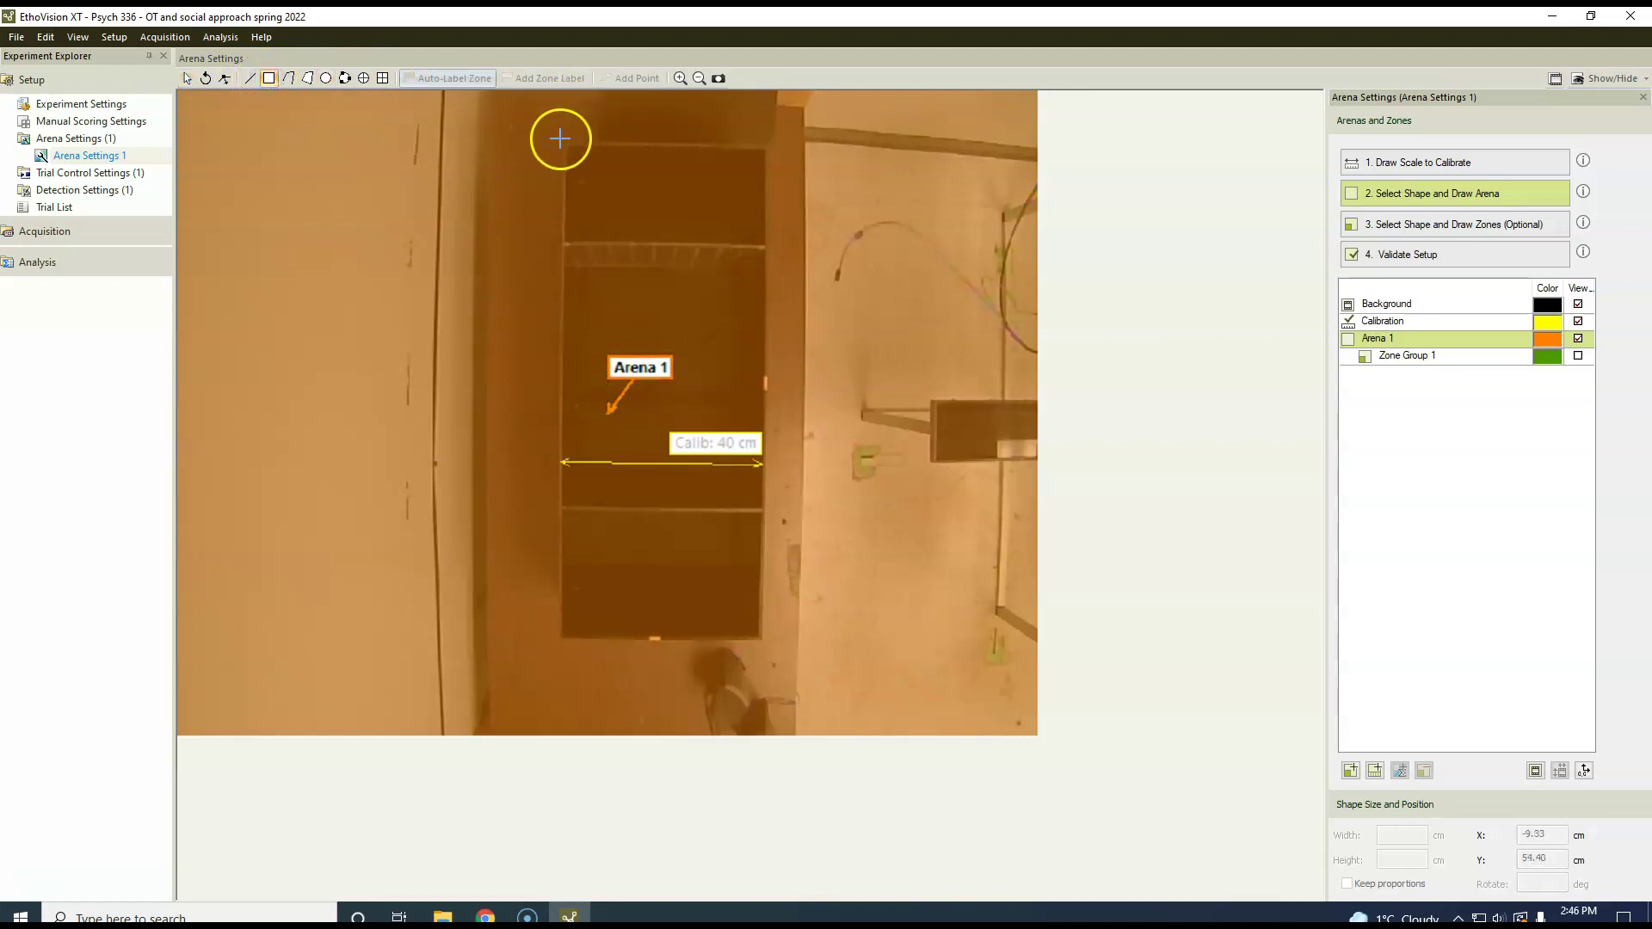
mouse_move(560, 139)
mouse_down()
mouse_move(601, 163)
mouse_move(634, 258)
mouse_move(667, 572)
mouse_move(772, 644)
mouse_up()
drag(561, 393, 556, 395)
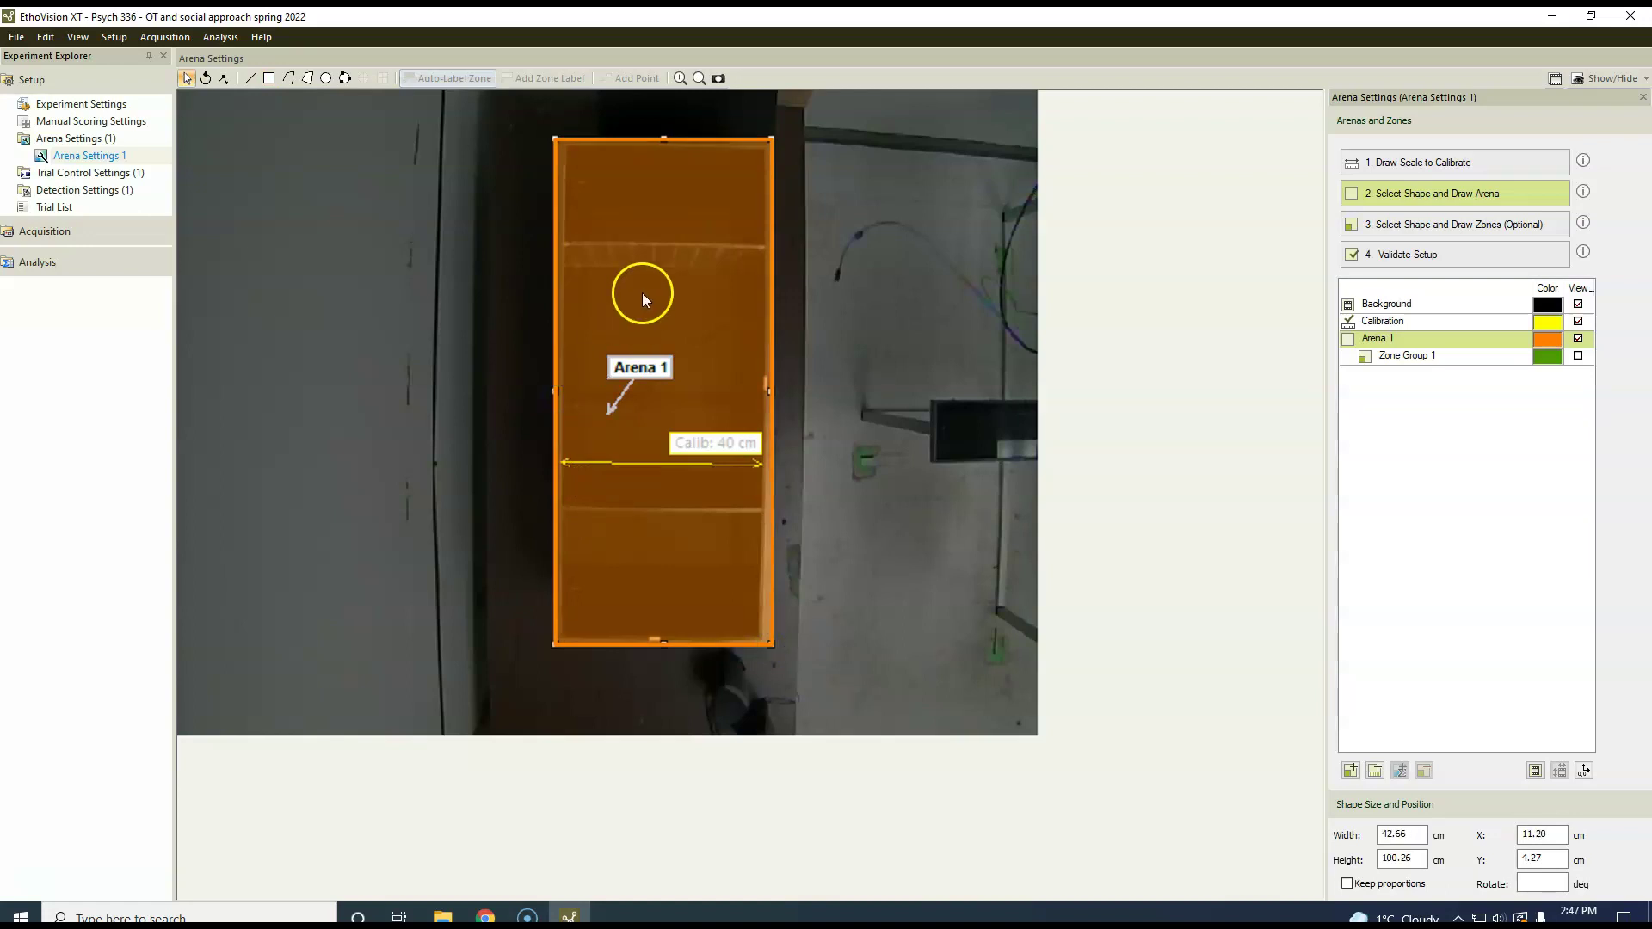
drag(659, 369, 798, 295)
click(838, 380)
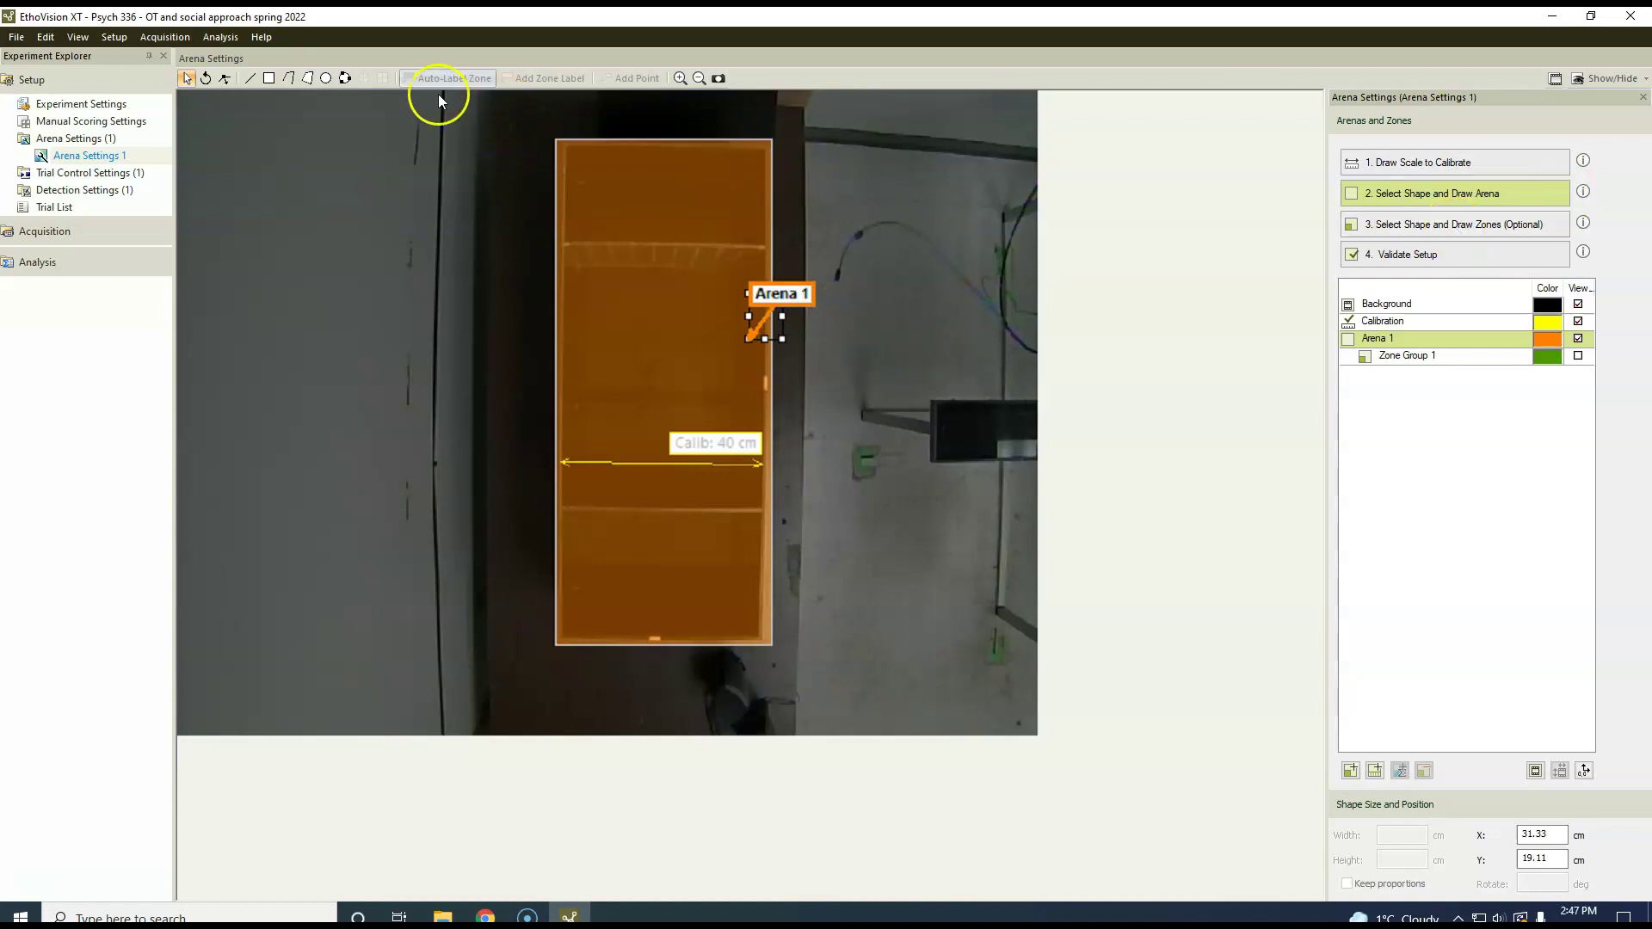
Step: Shorten the arena to about 77 cm high by lowering its upper edge below the top compartment, and move the Arena 1 label up
click(1426, 226)
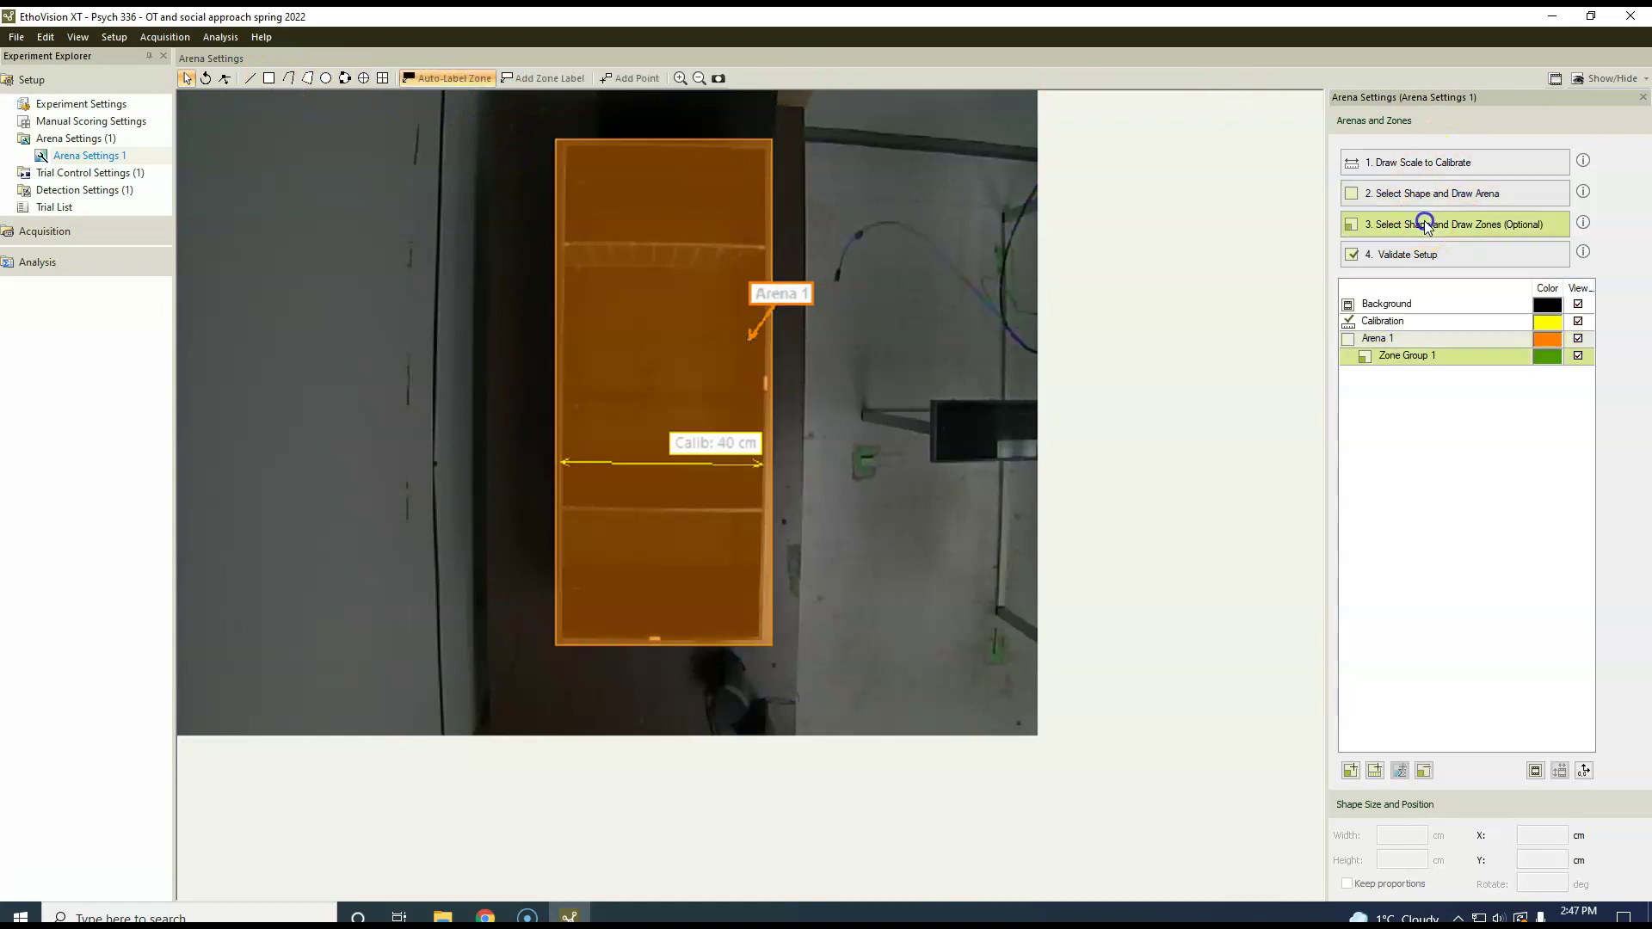
click(251, 79)
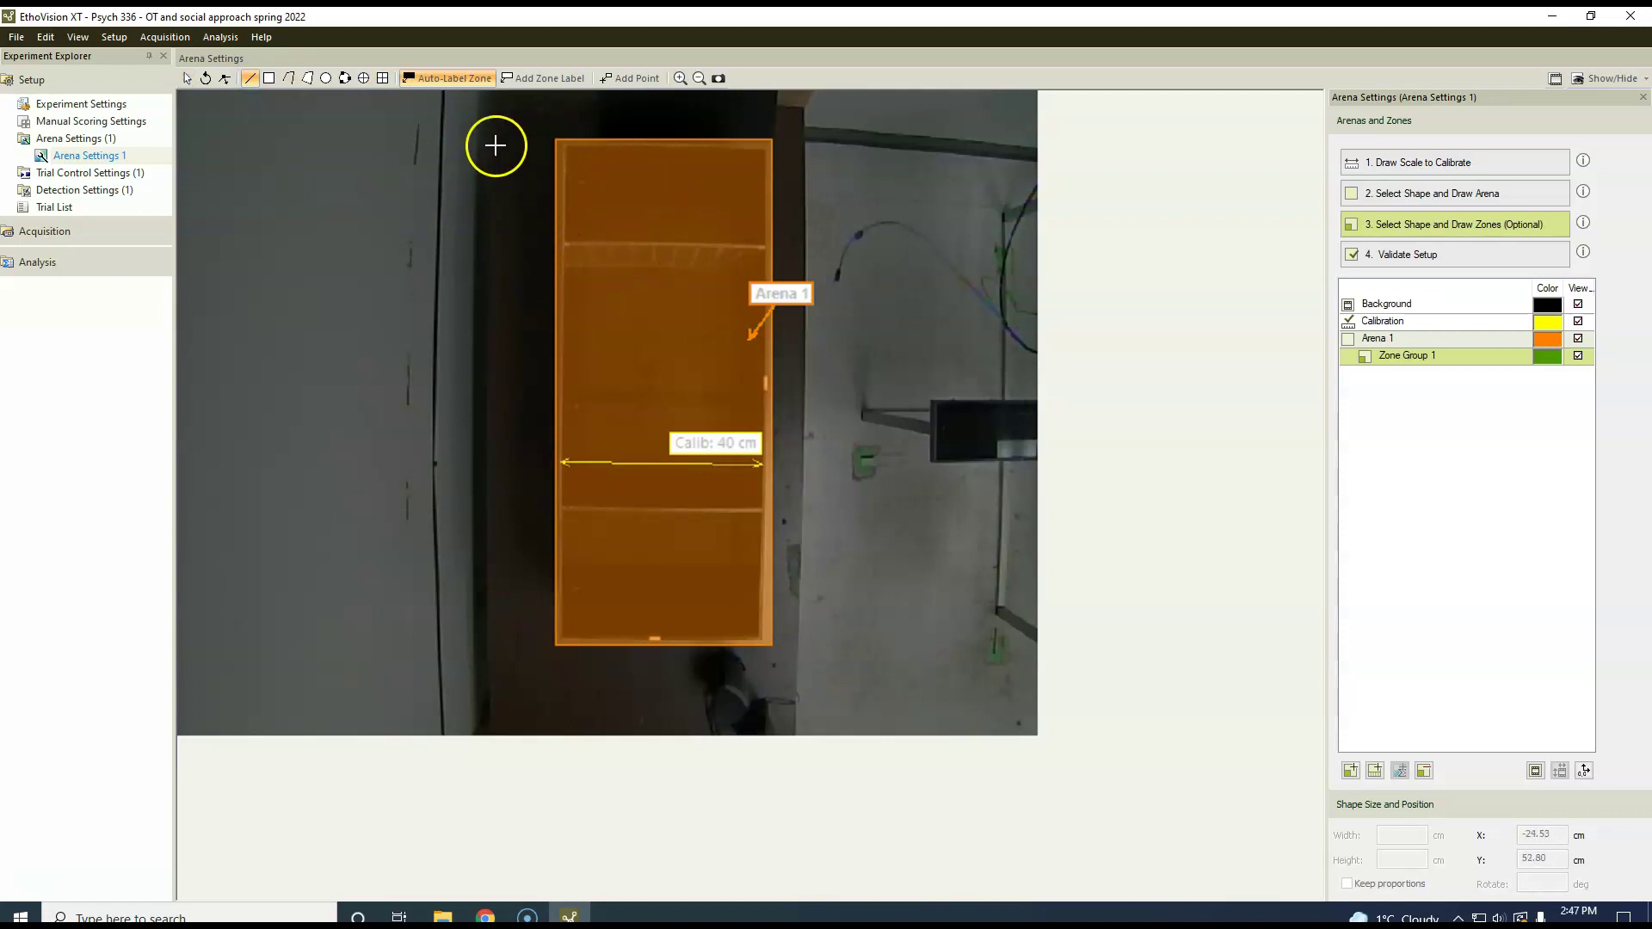
click(1375, 196)
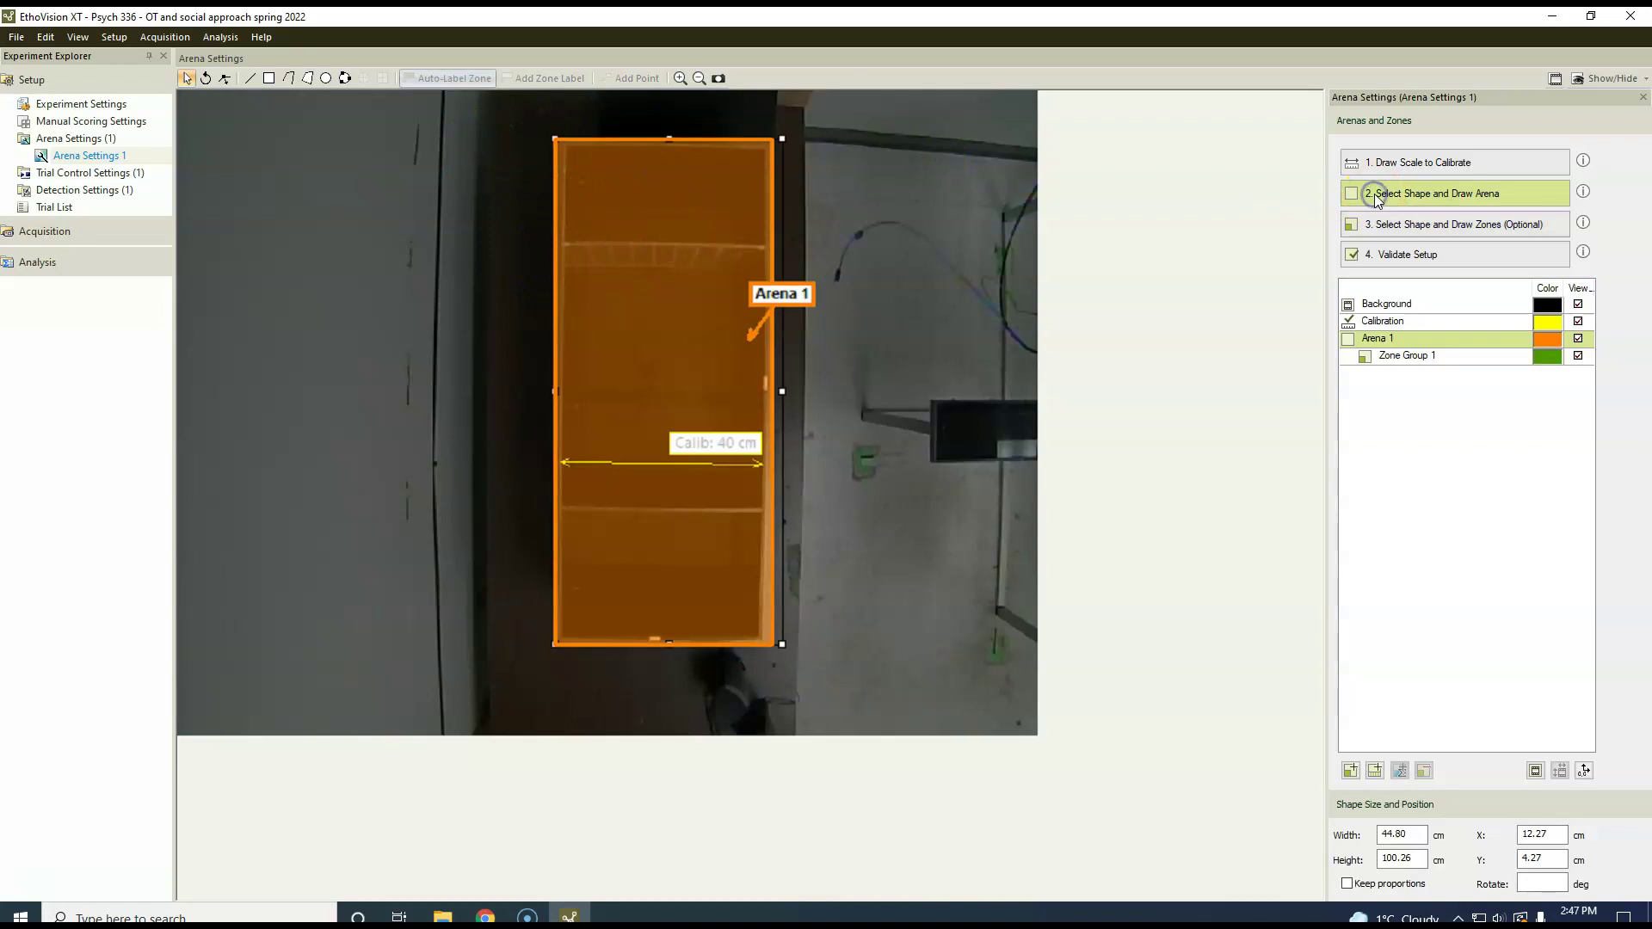
drag(668, 135, 680, 254)
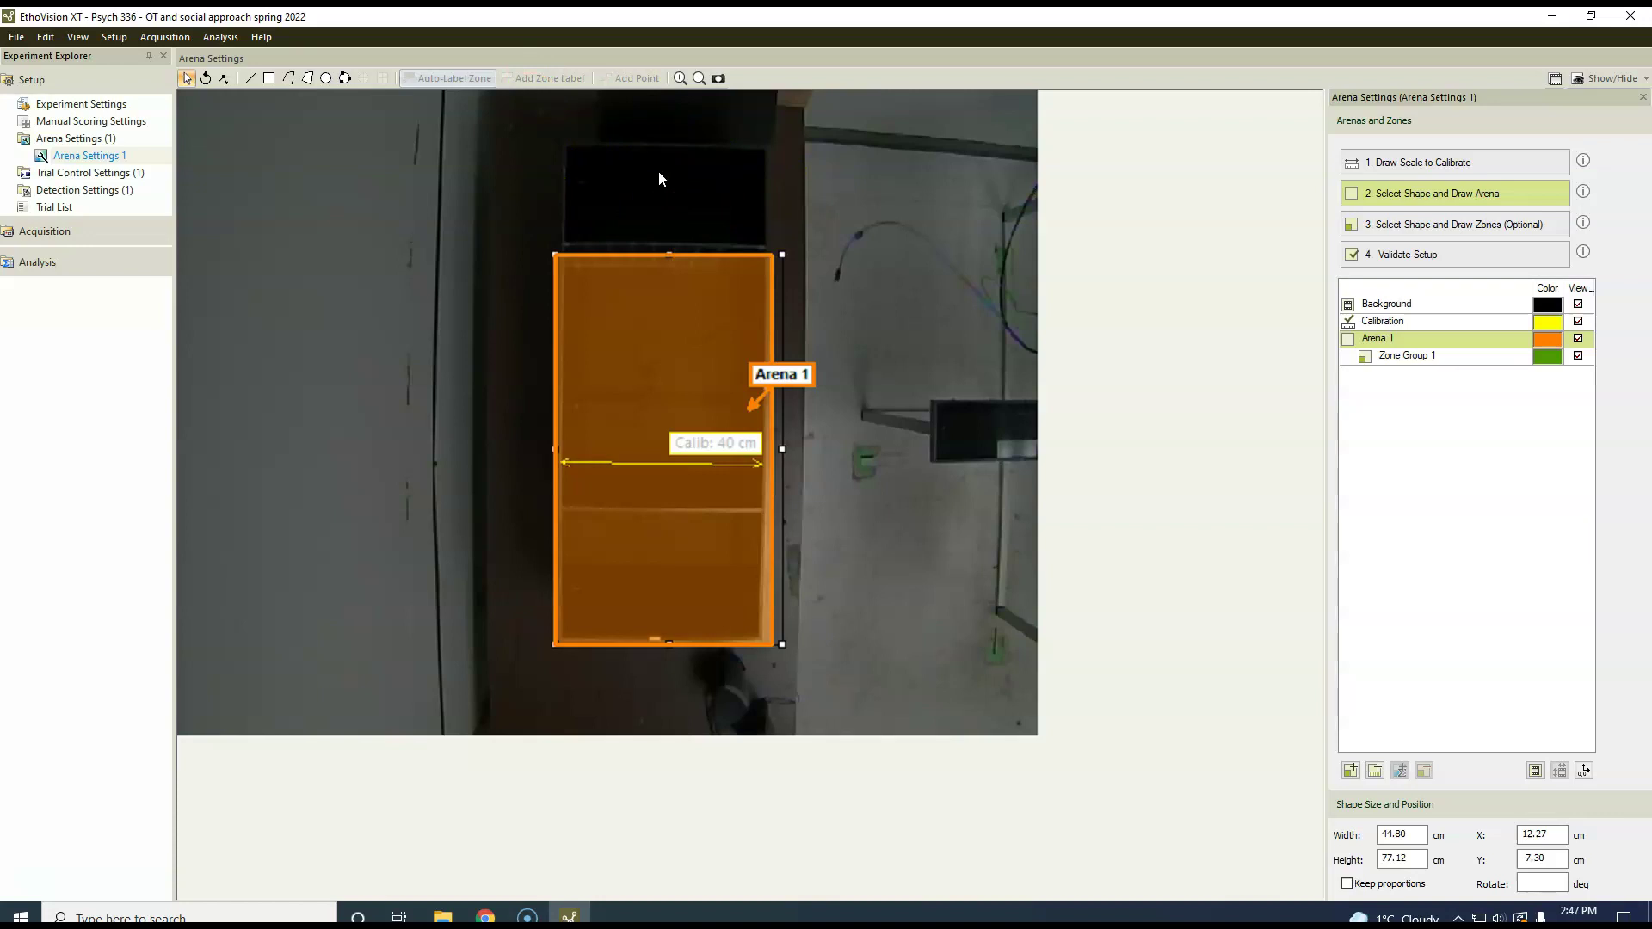
click(1433, 224)
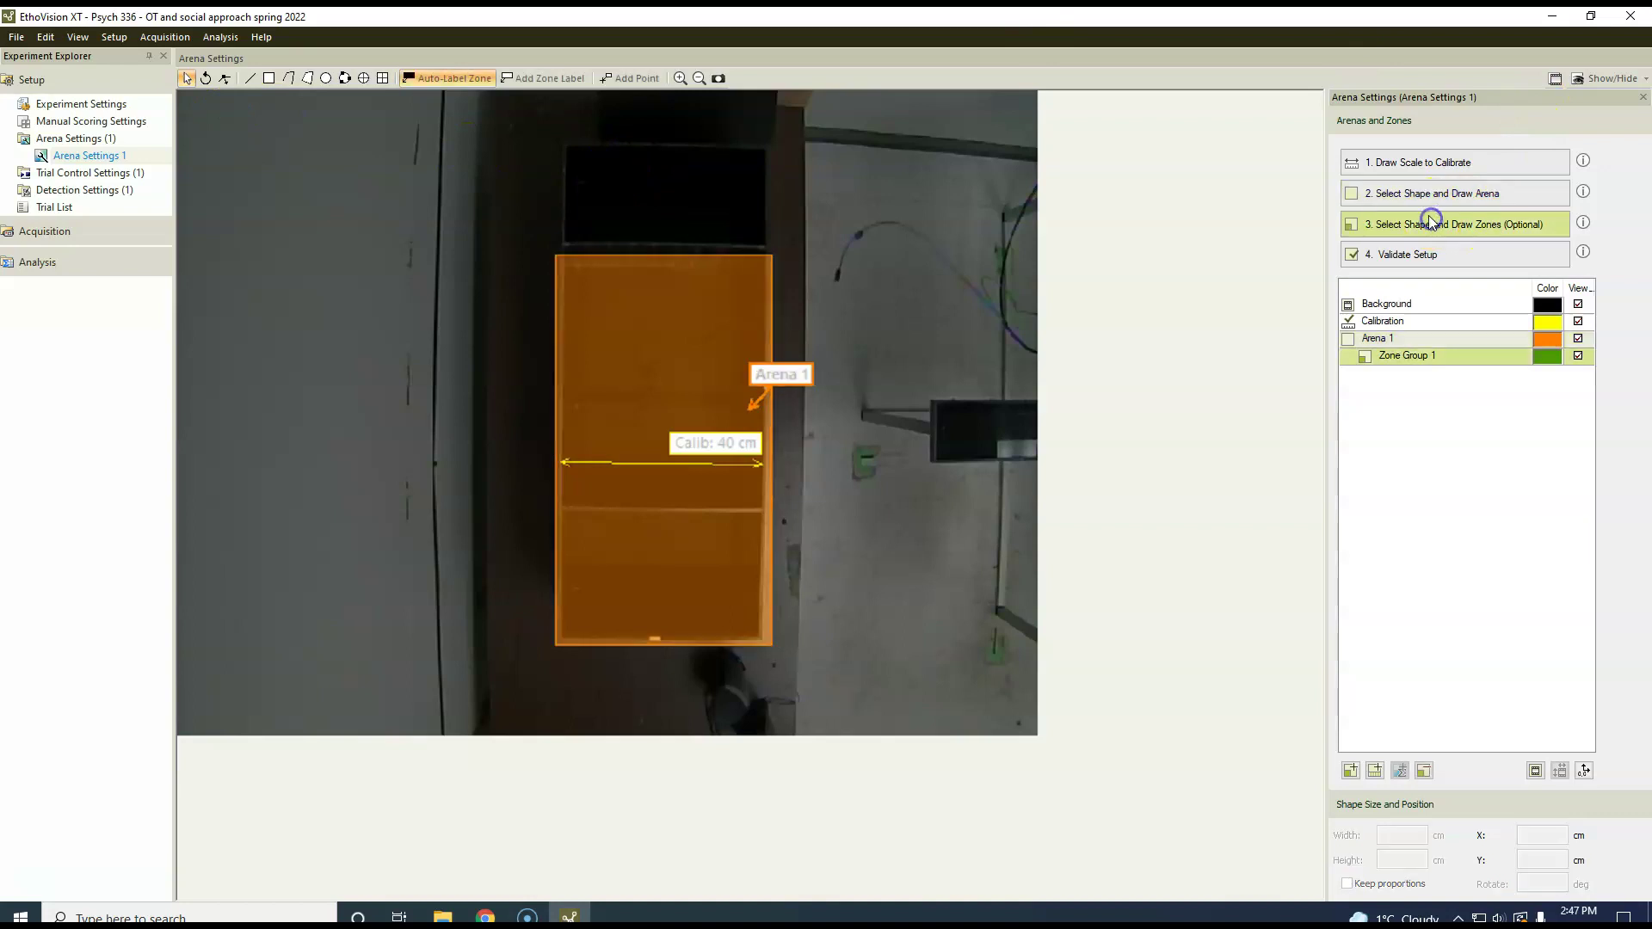
drag(798, 374, 805, 316)
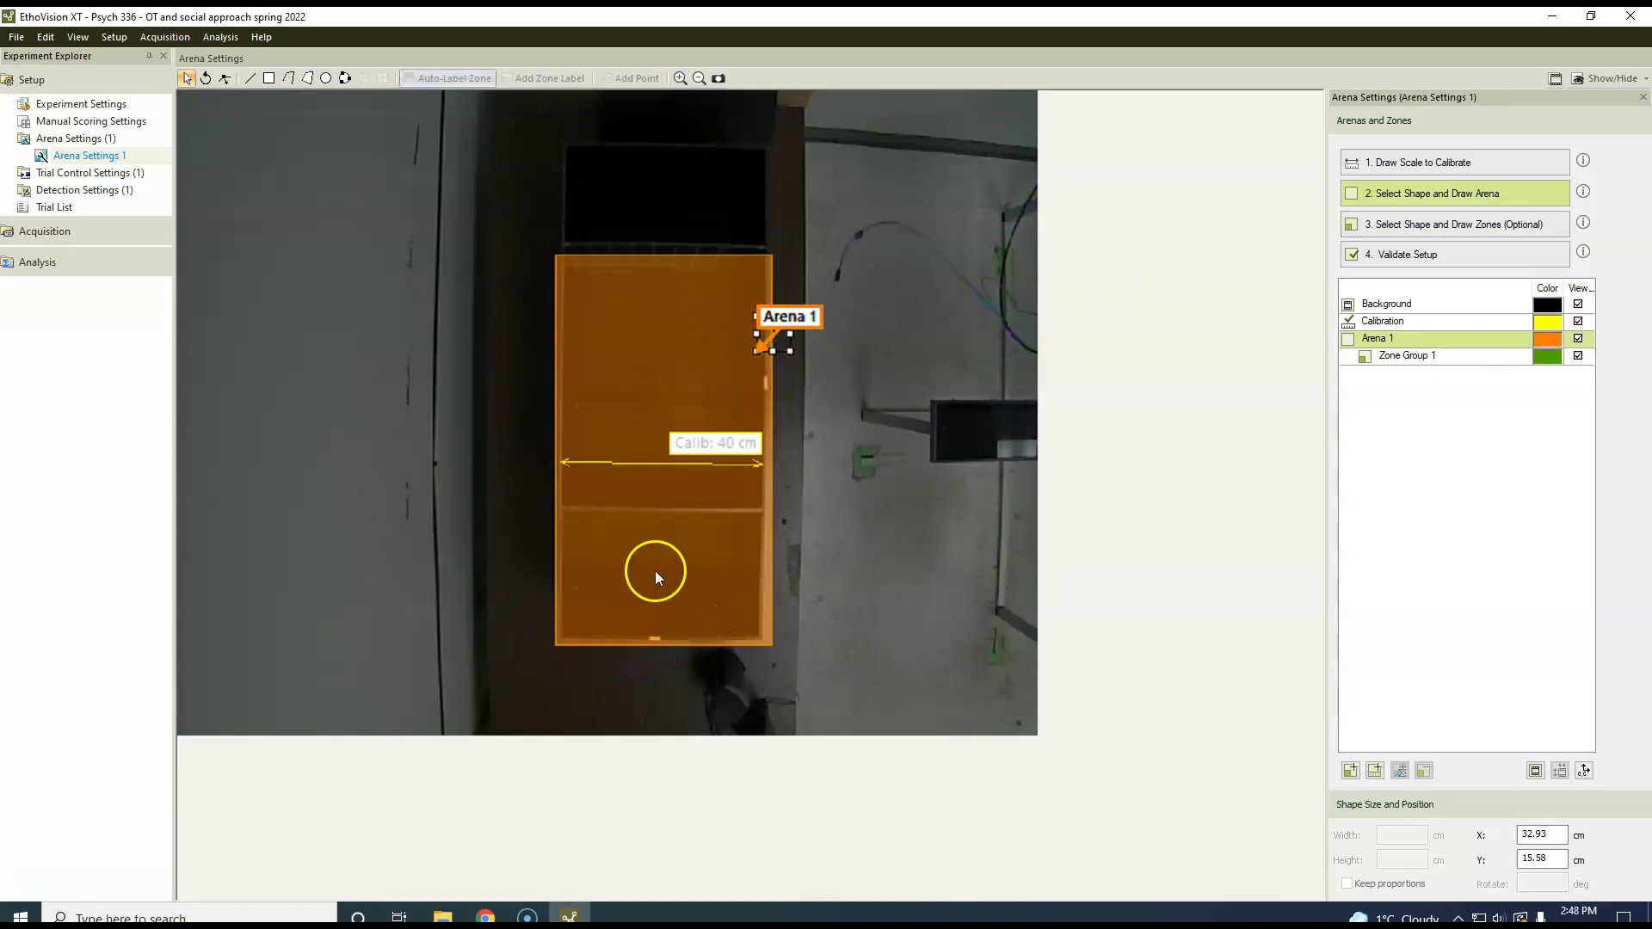
click(251, 79)
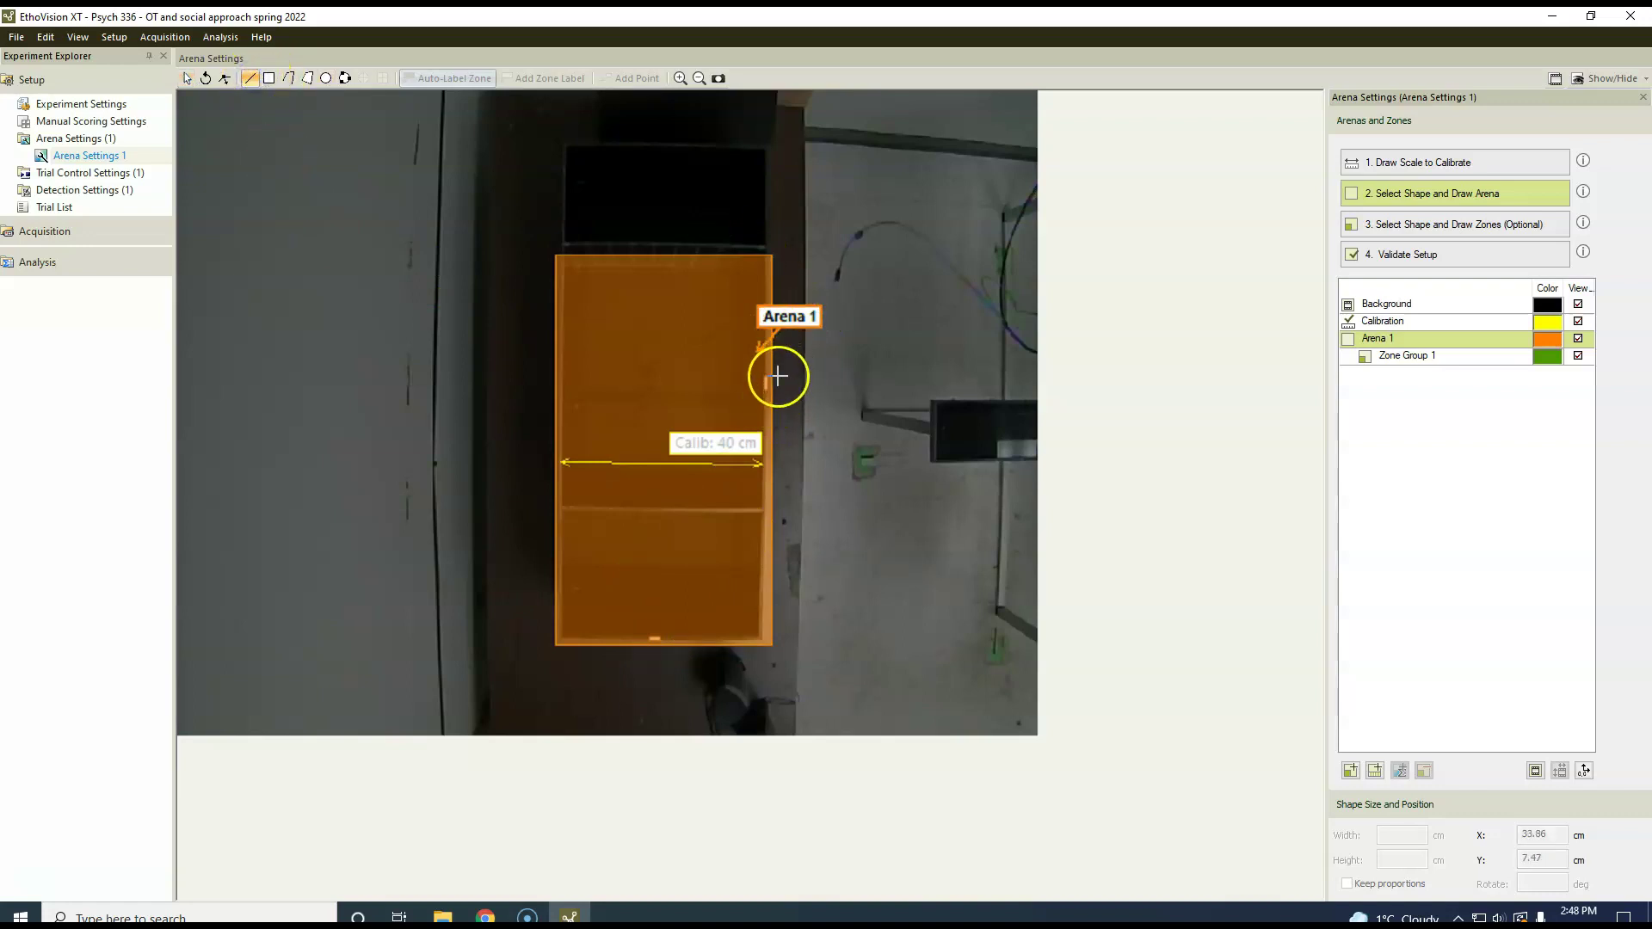
click(782, 376)
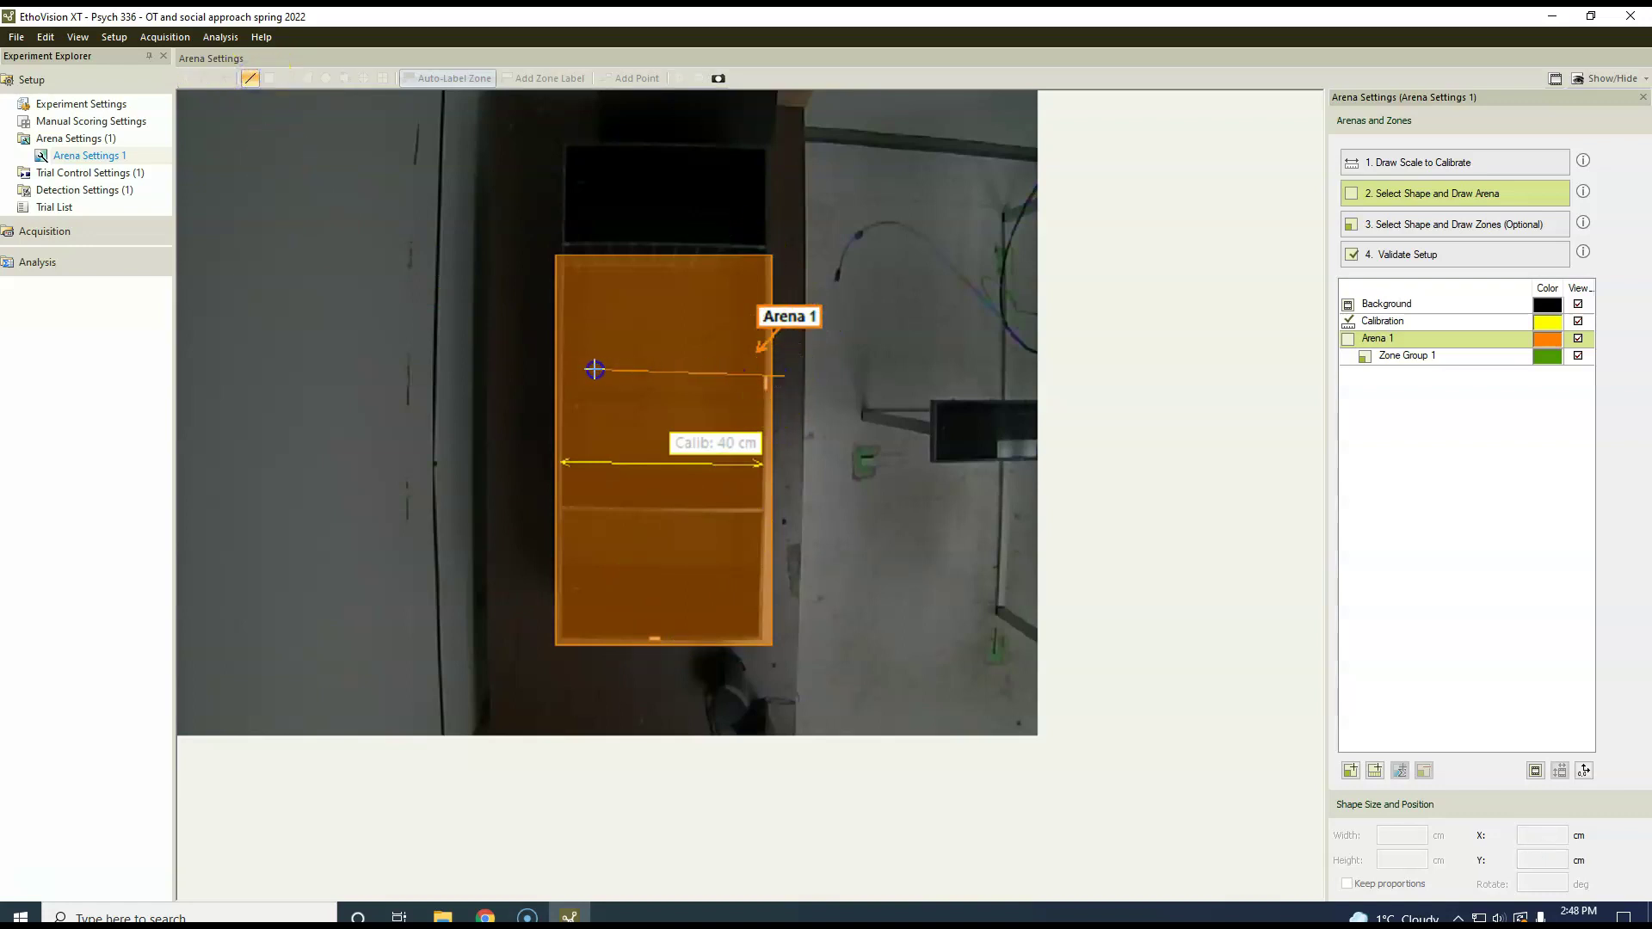
click(549, 376)
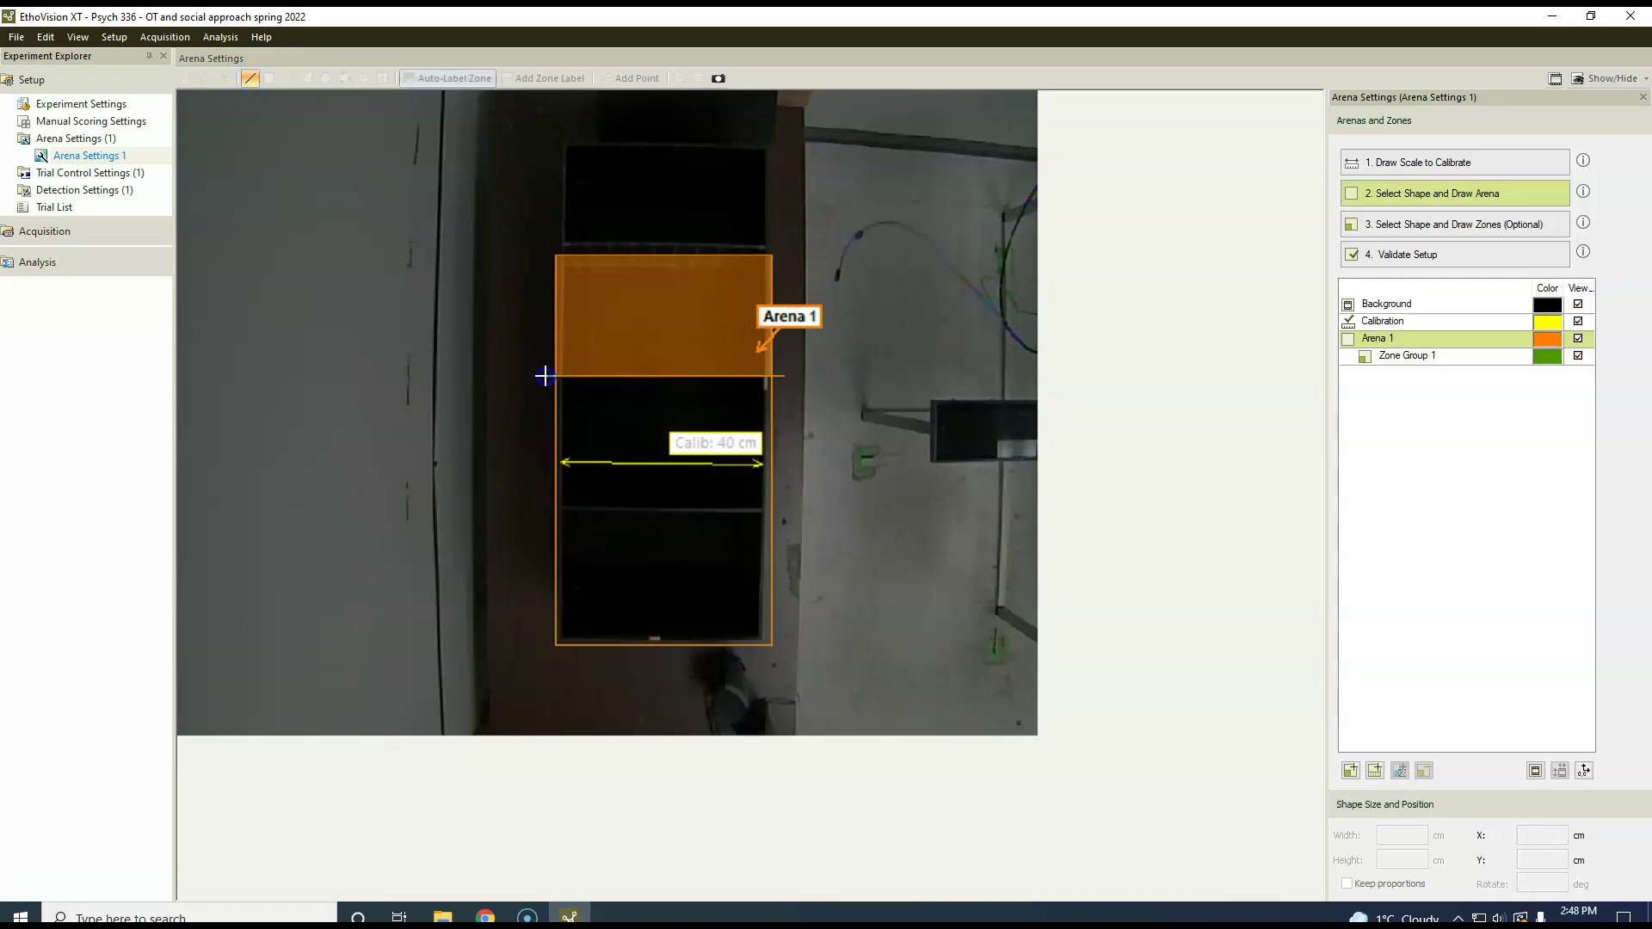
click(903, 401)
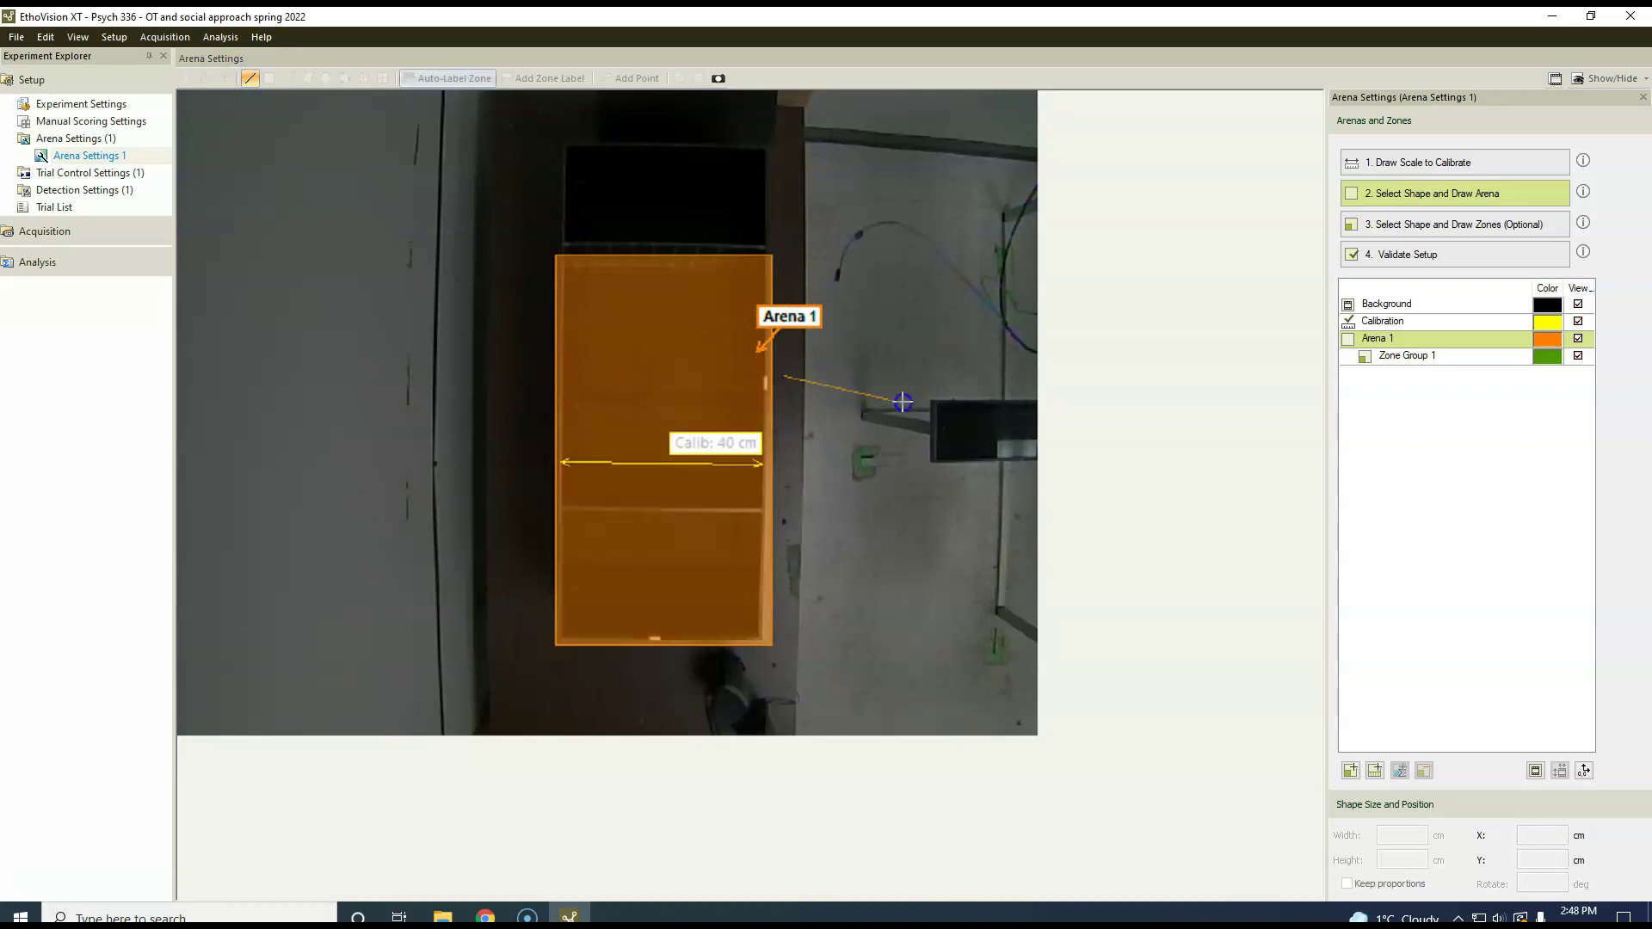
key(Delete)
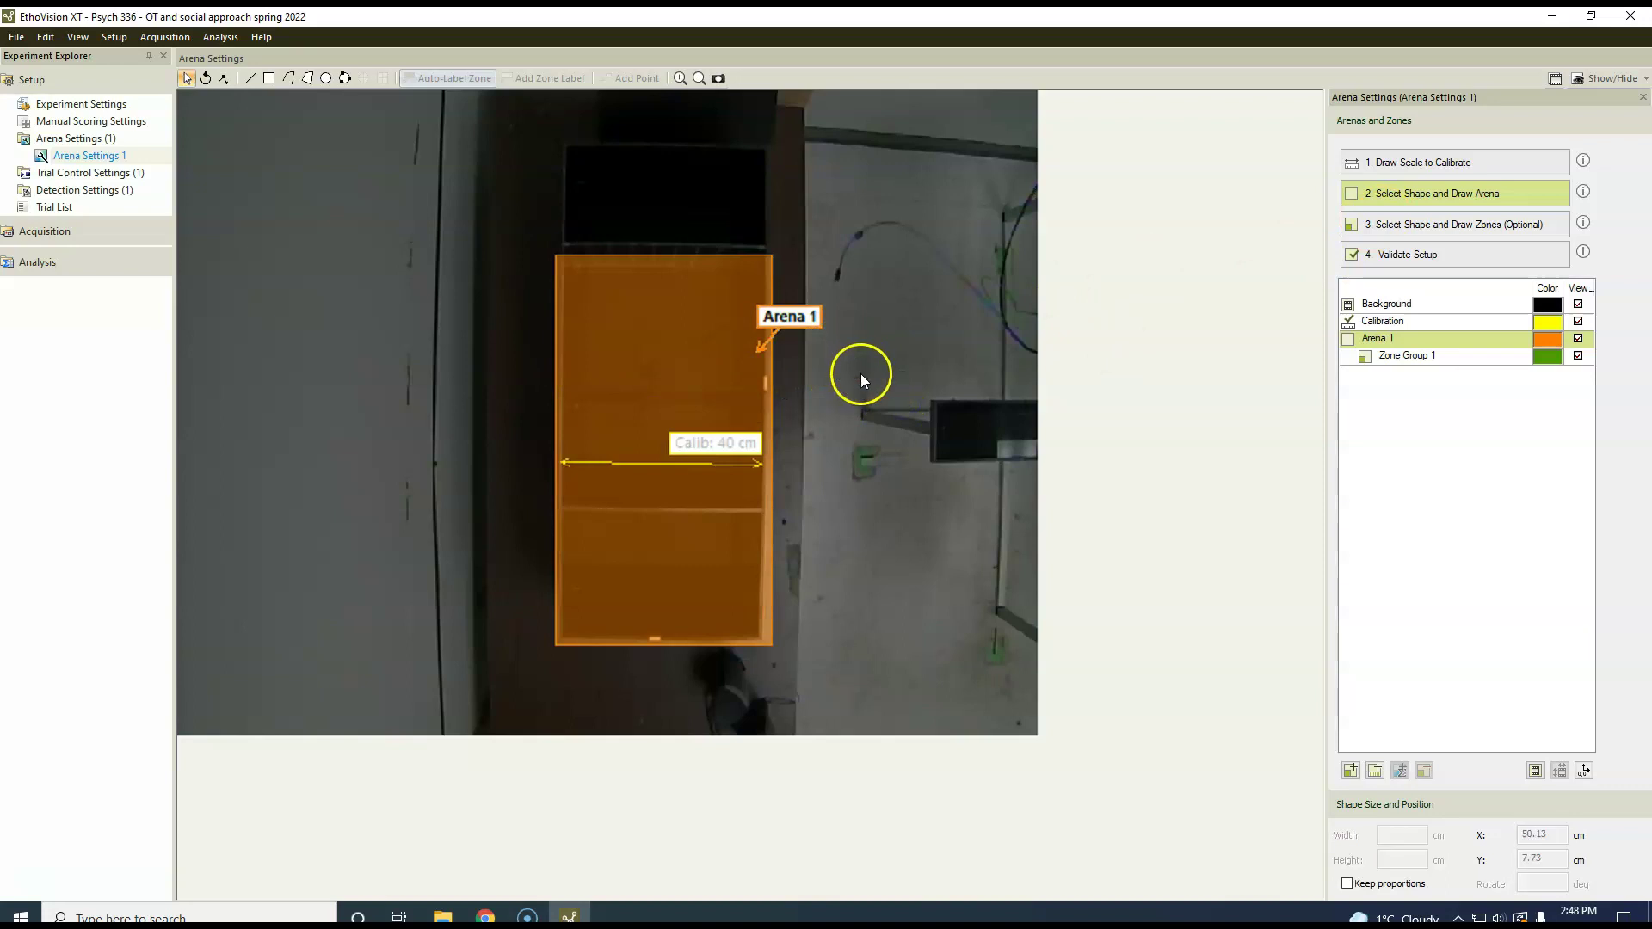
Step: Draw a horizontal zone-dividing line about 52 cm long across the arena in Zone Group 1, level with the mark on the box's right wall
click(1393, 223)
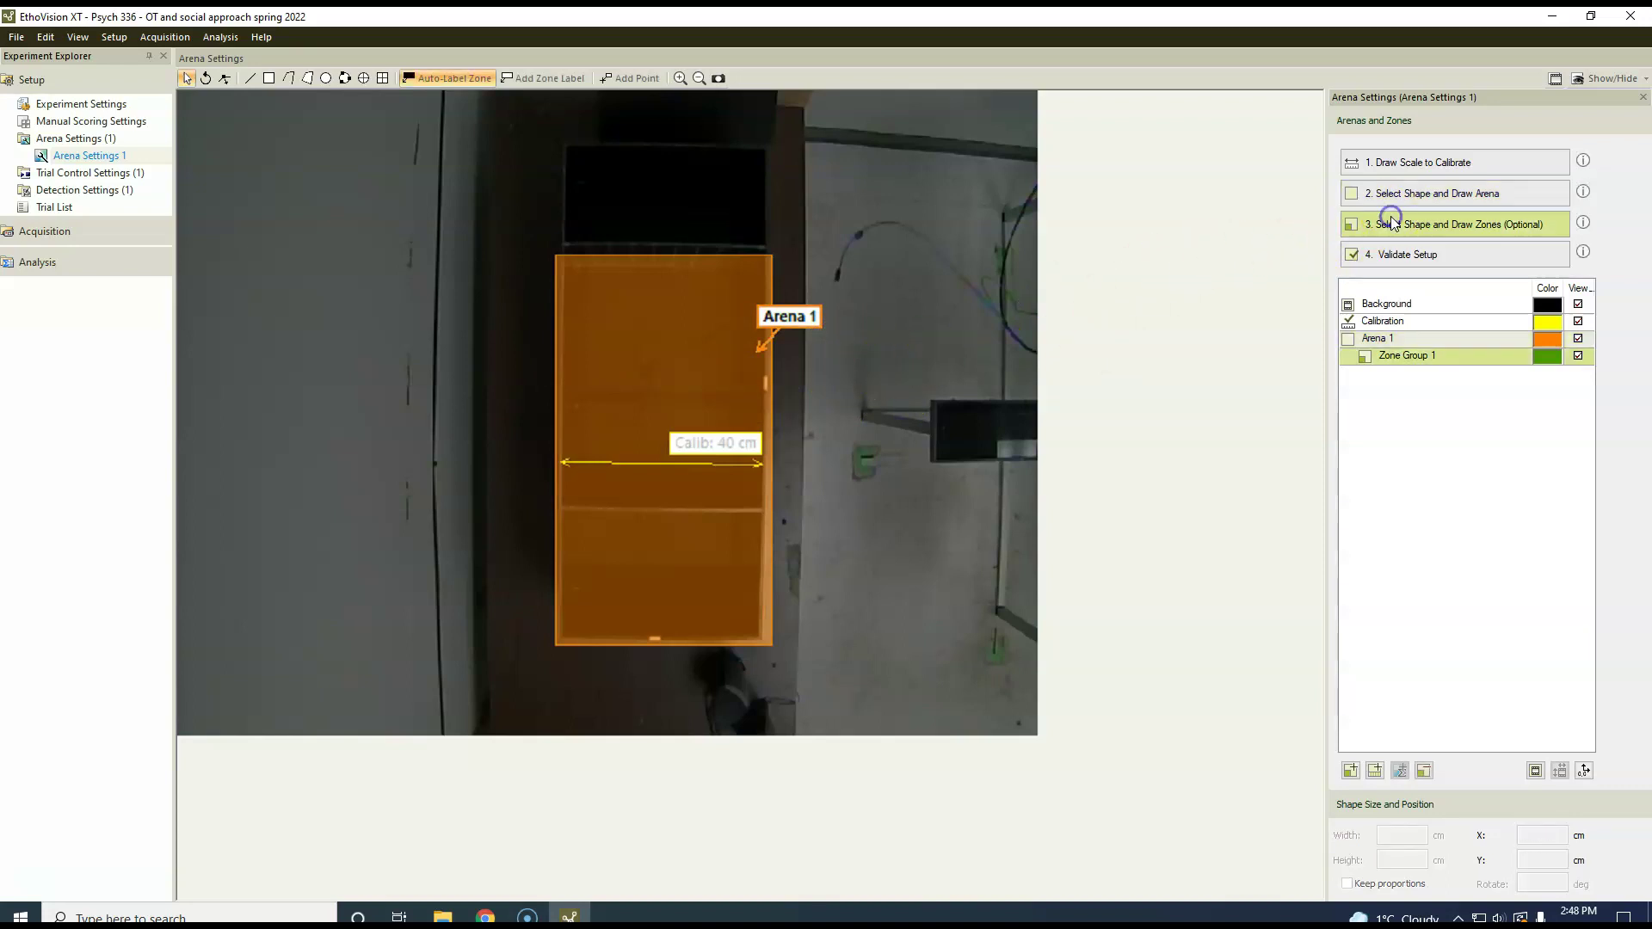
click(249, 79)
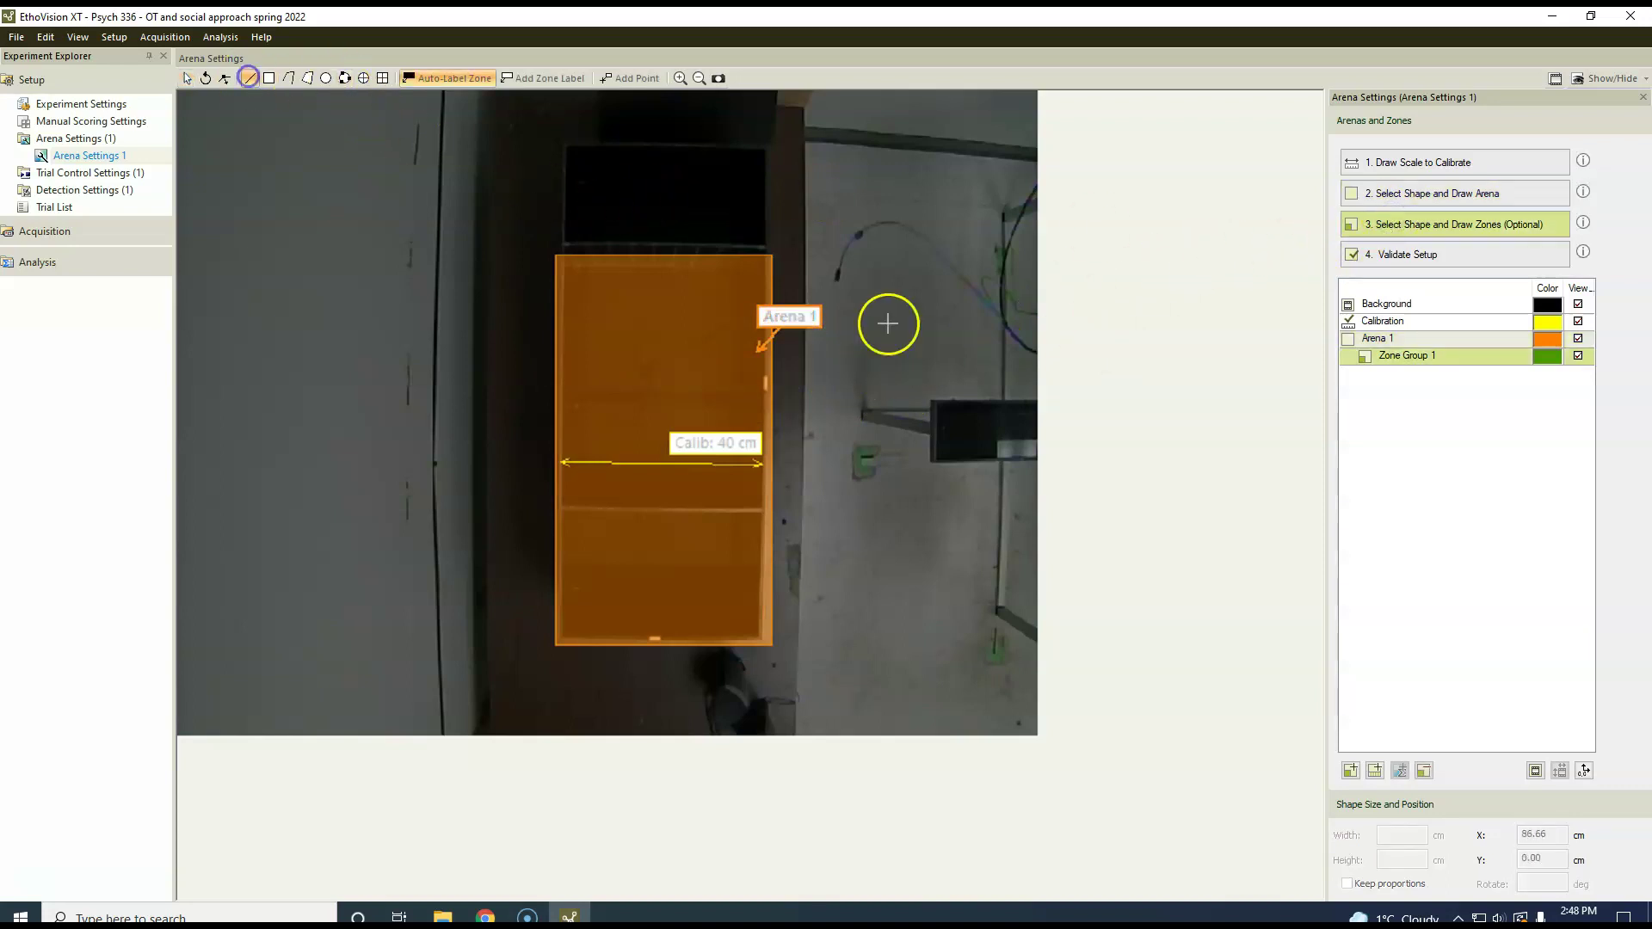
click(788, 374)
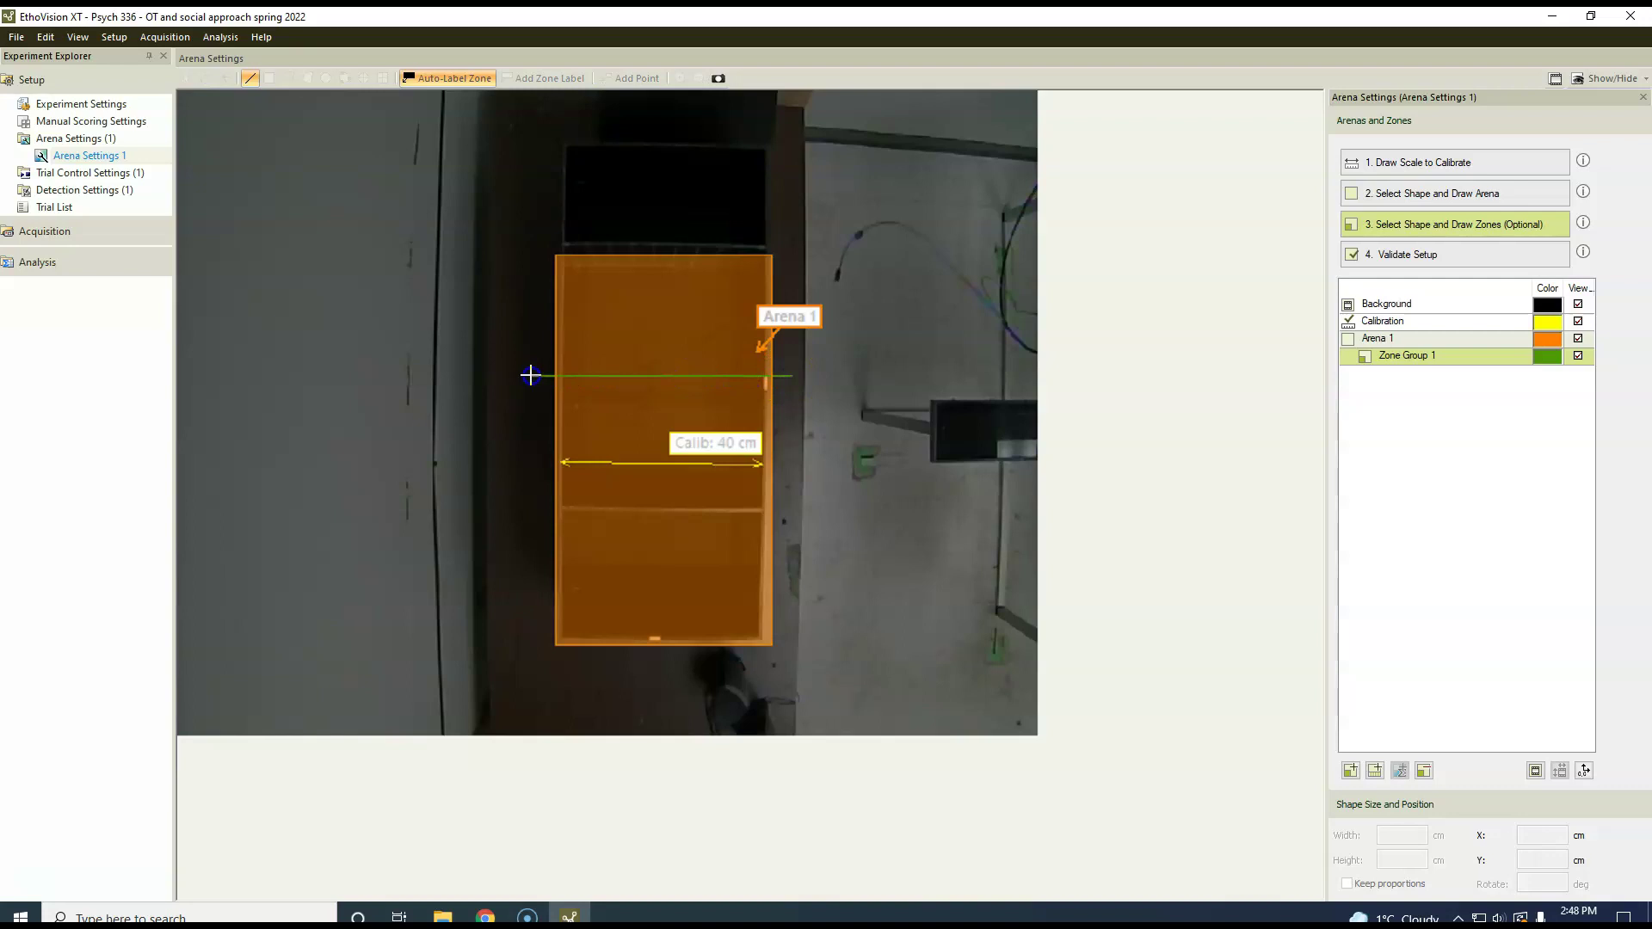
click(530, 374)
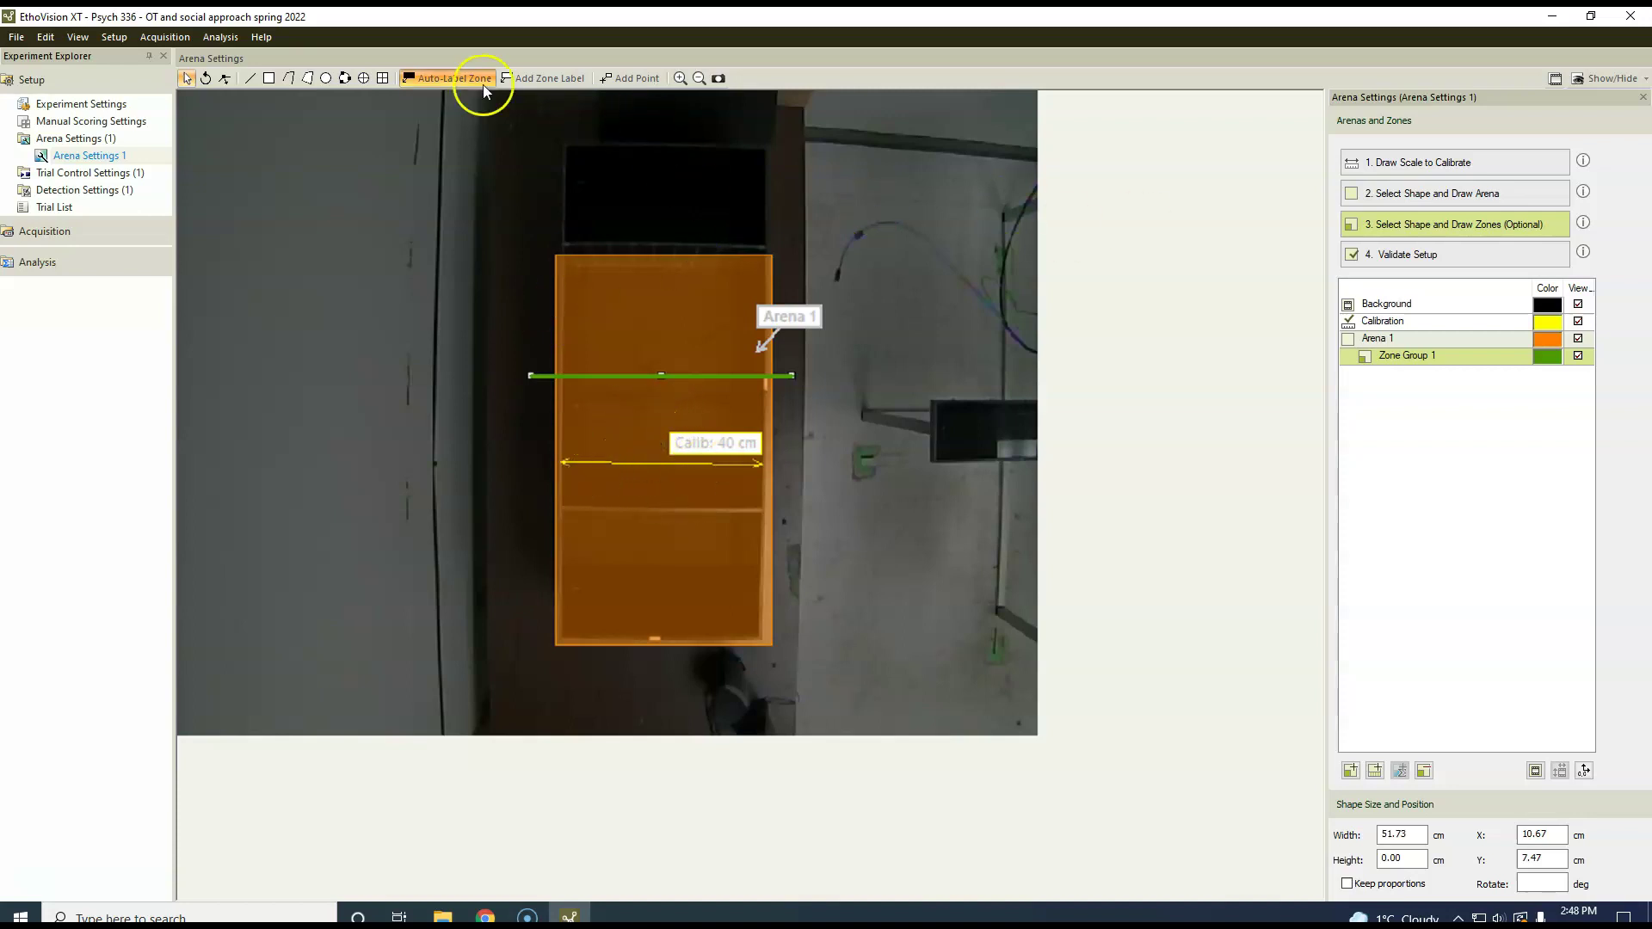
Step: Draw a second horizontal zone-dividing line about 50 cm long across the arena, along the edge of the lower compartment
click(249, 78)
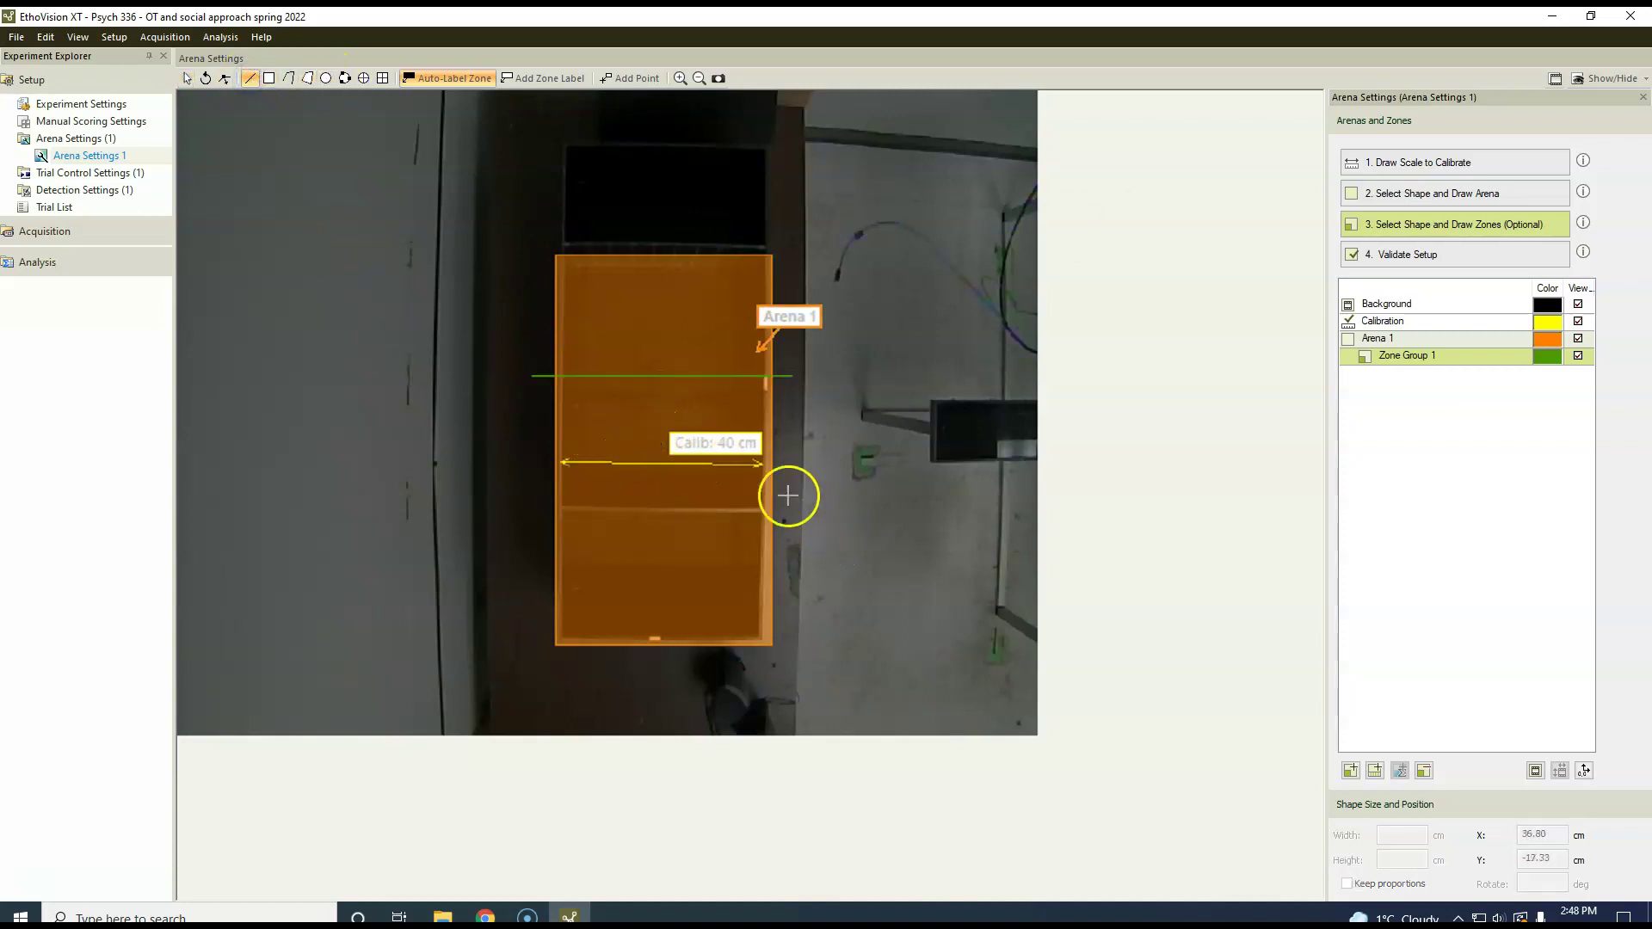
click(536, 506)
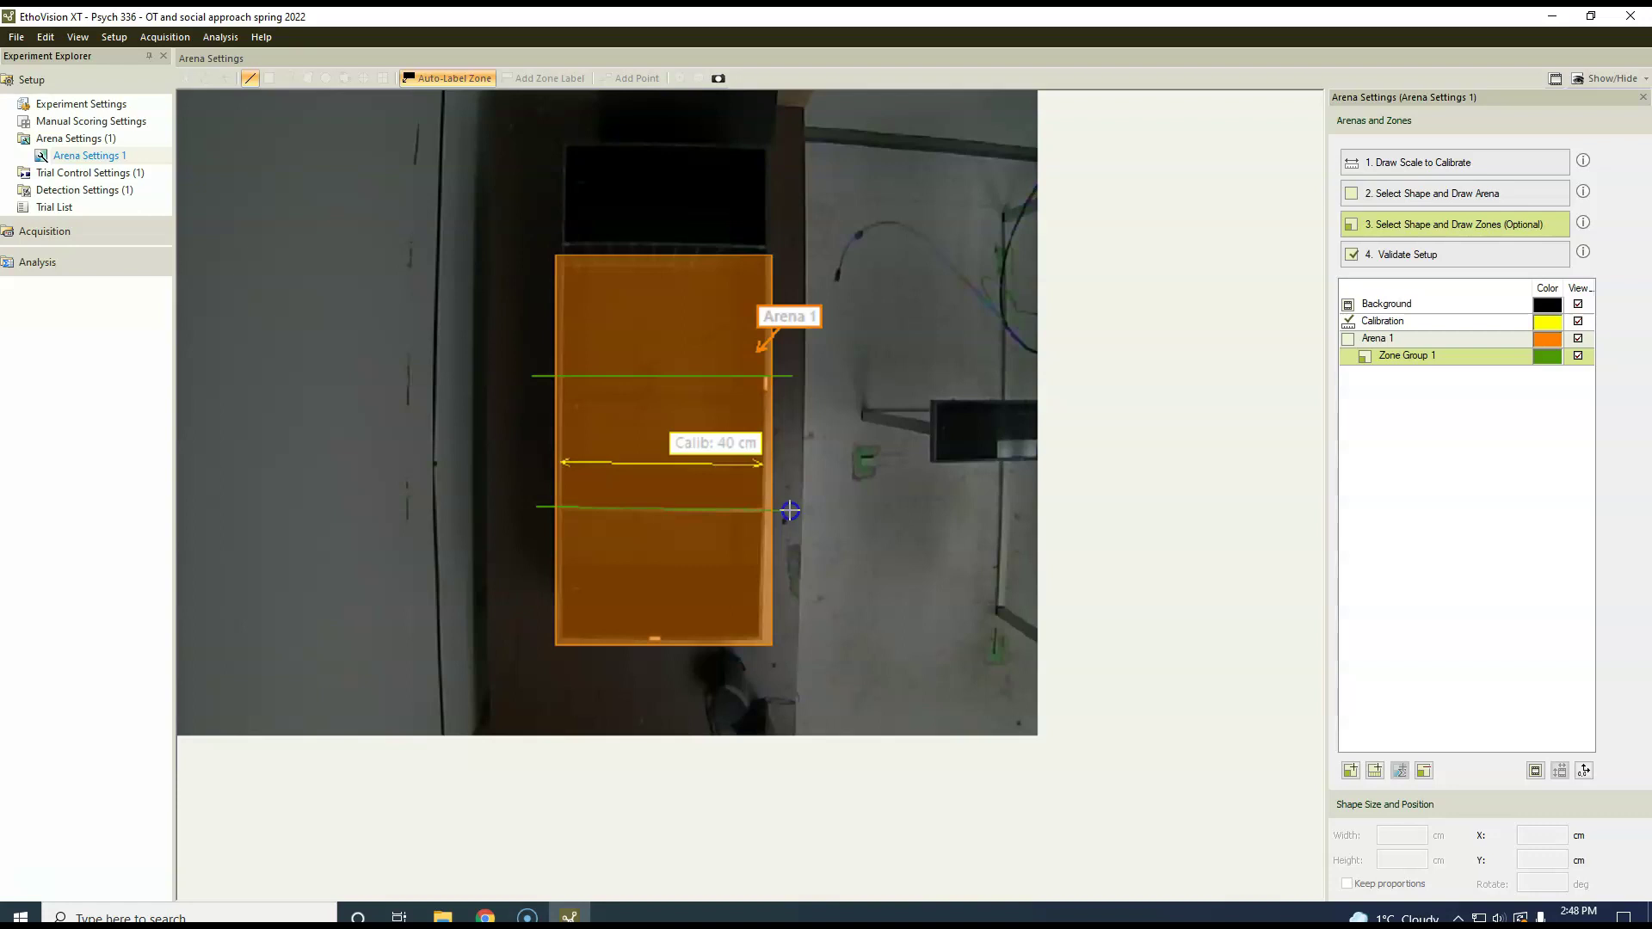
click(790, 510)
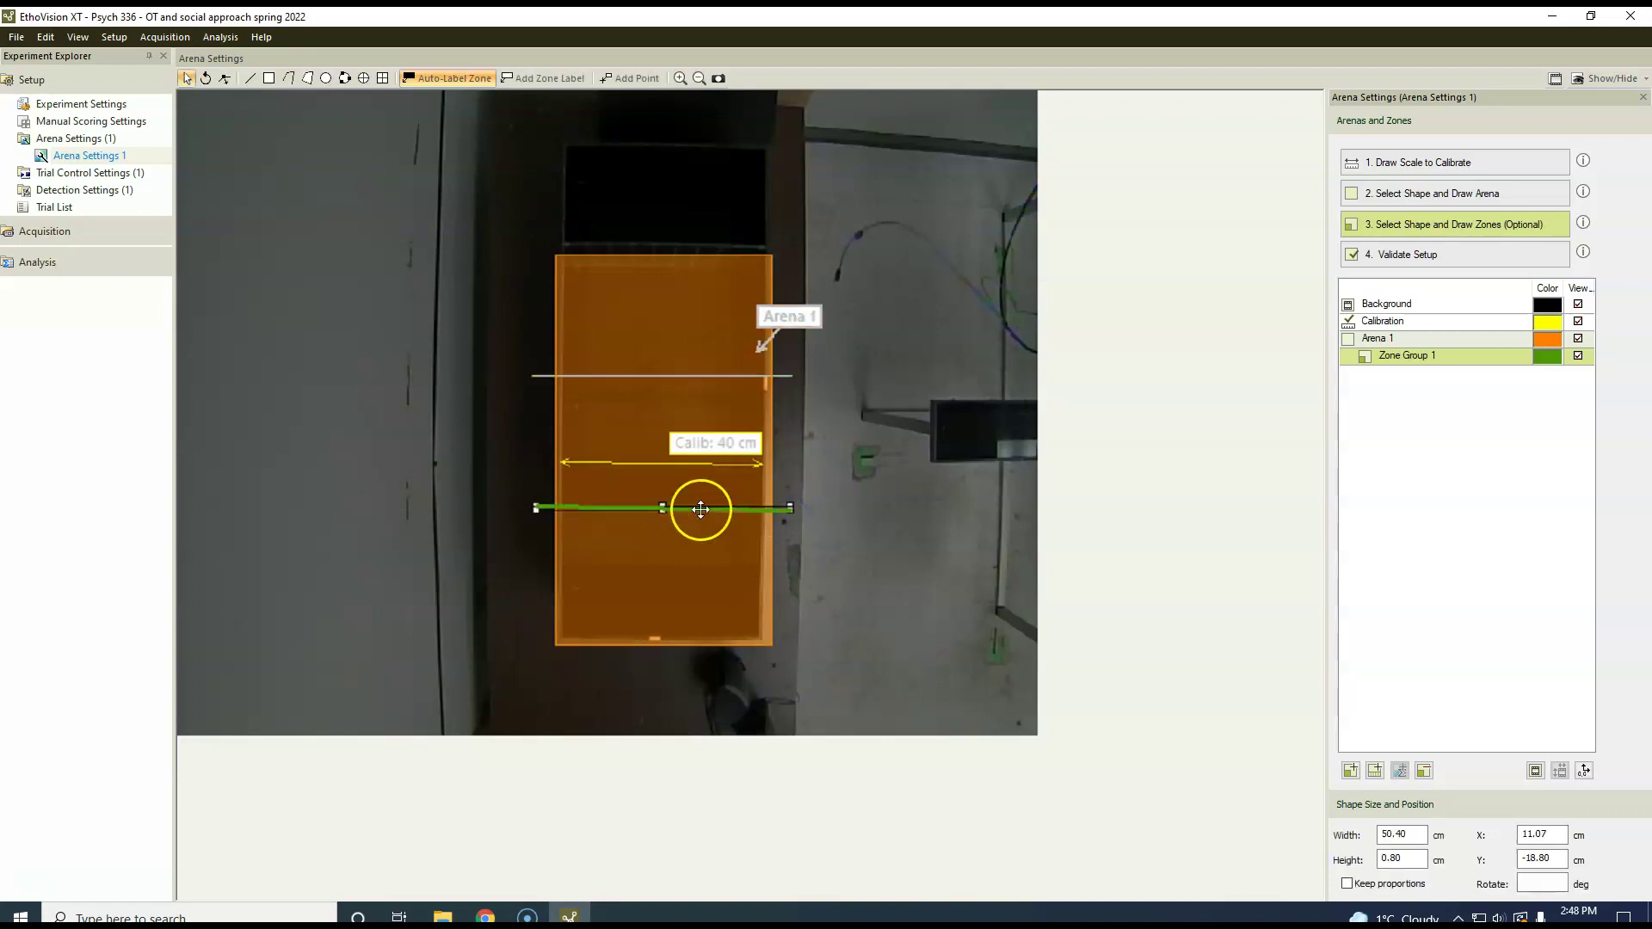
Step: Straighten the lower dividing line by adjusting its left end, leaving it nearly level and about 49.6 cm wide
drag(543, 510, 534, 514)
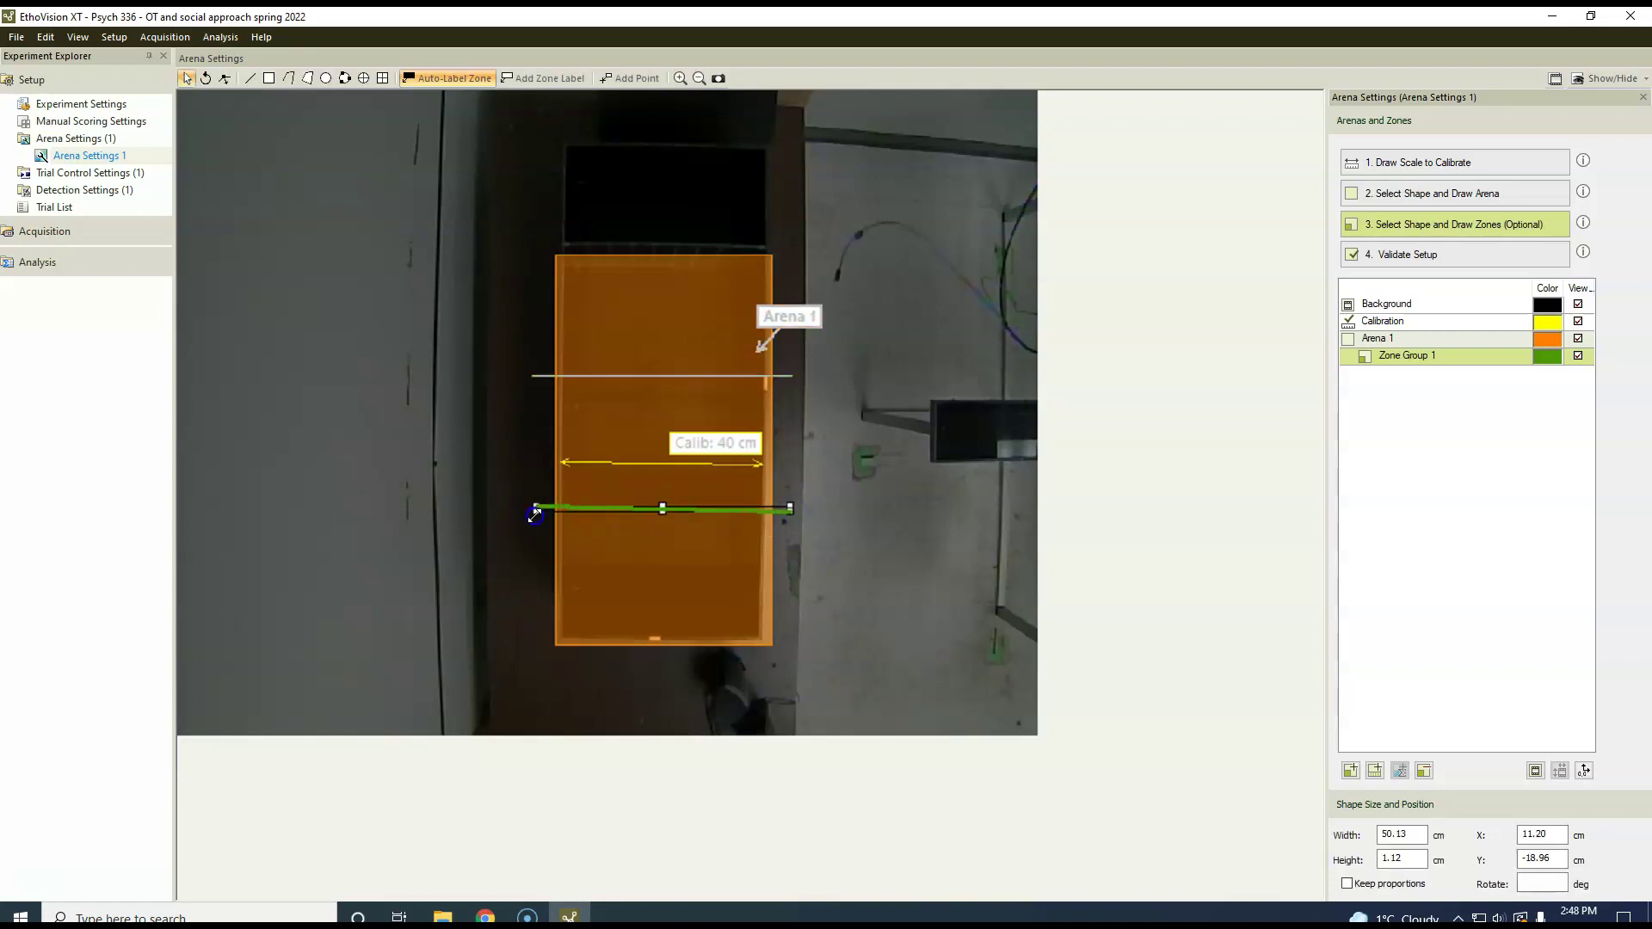
click(514, 482)
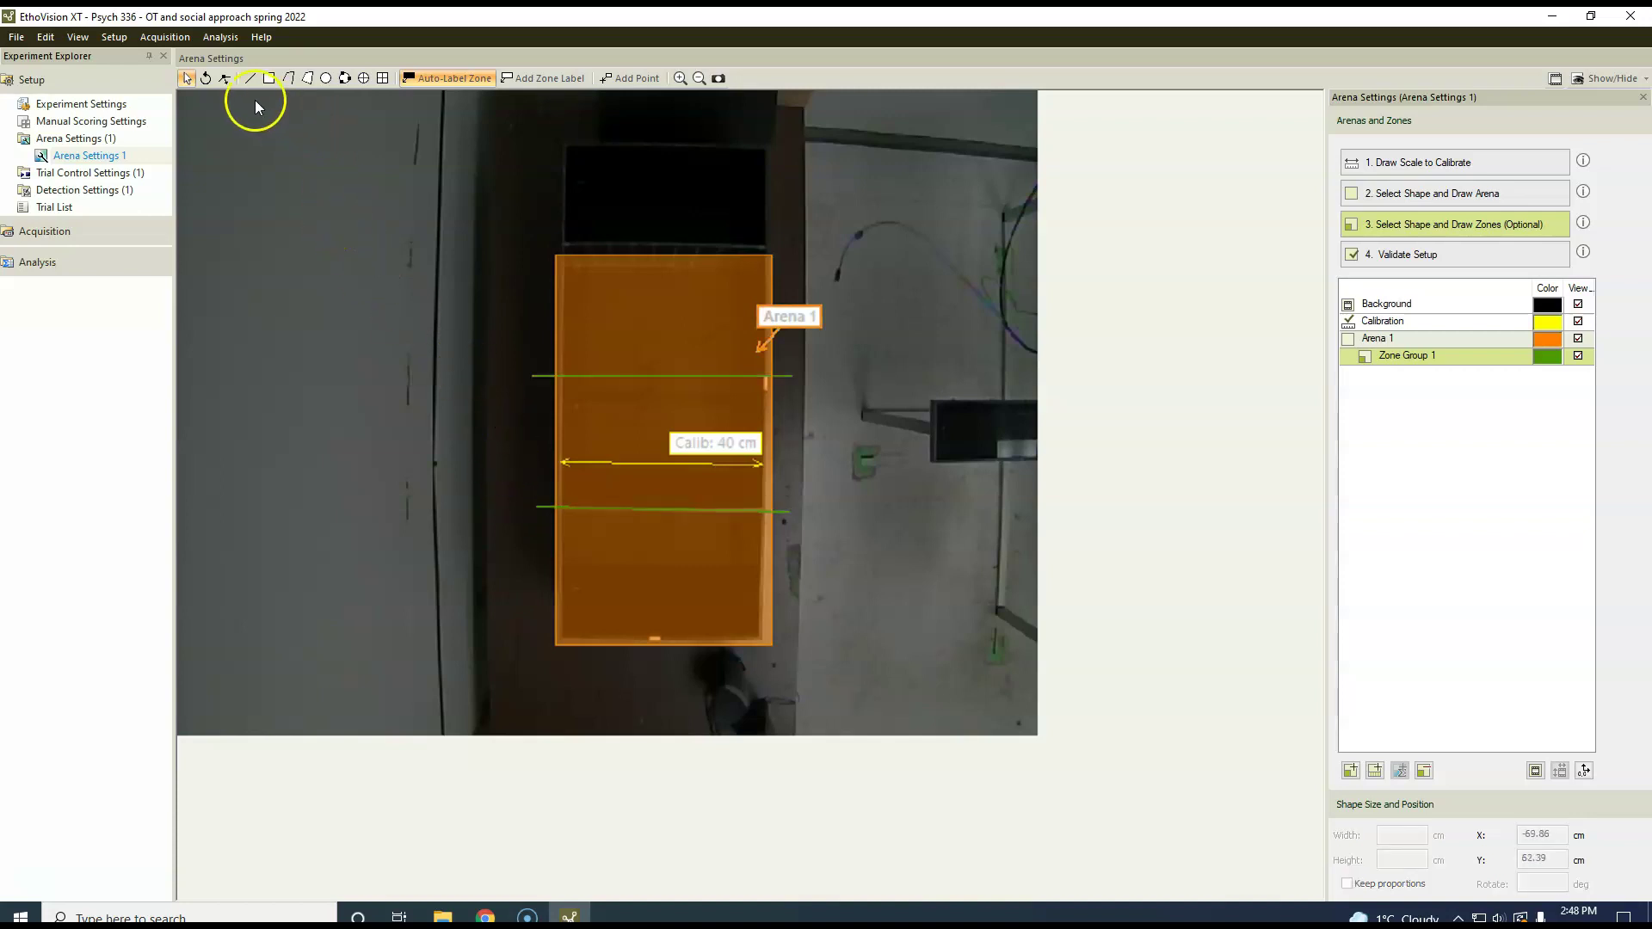
click(785, 508)
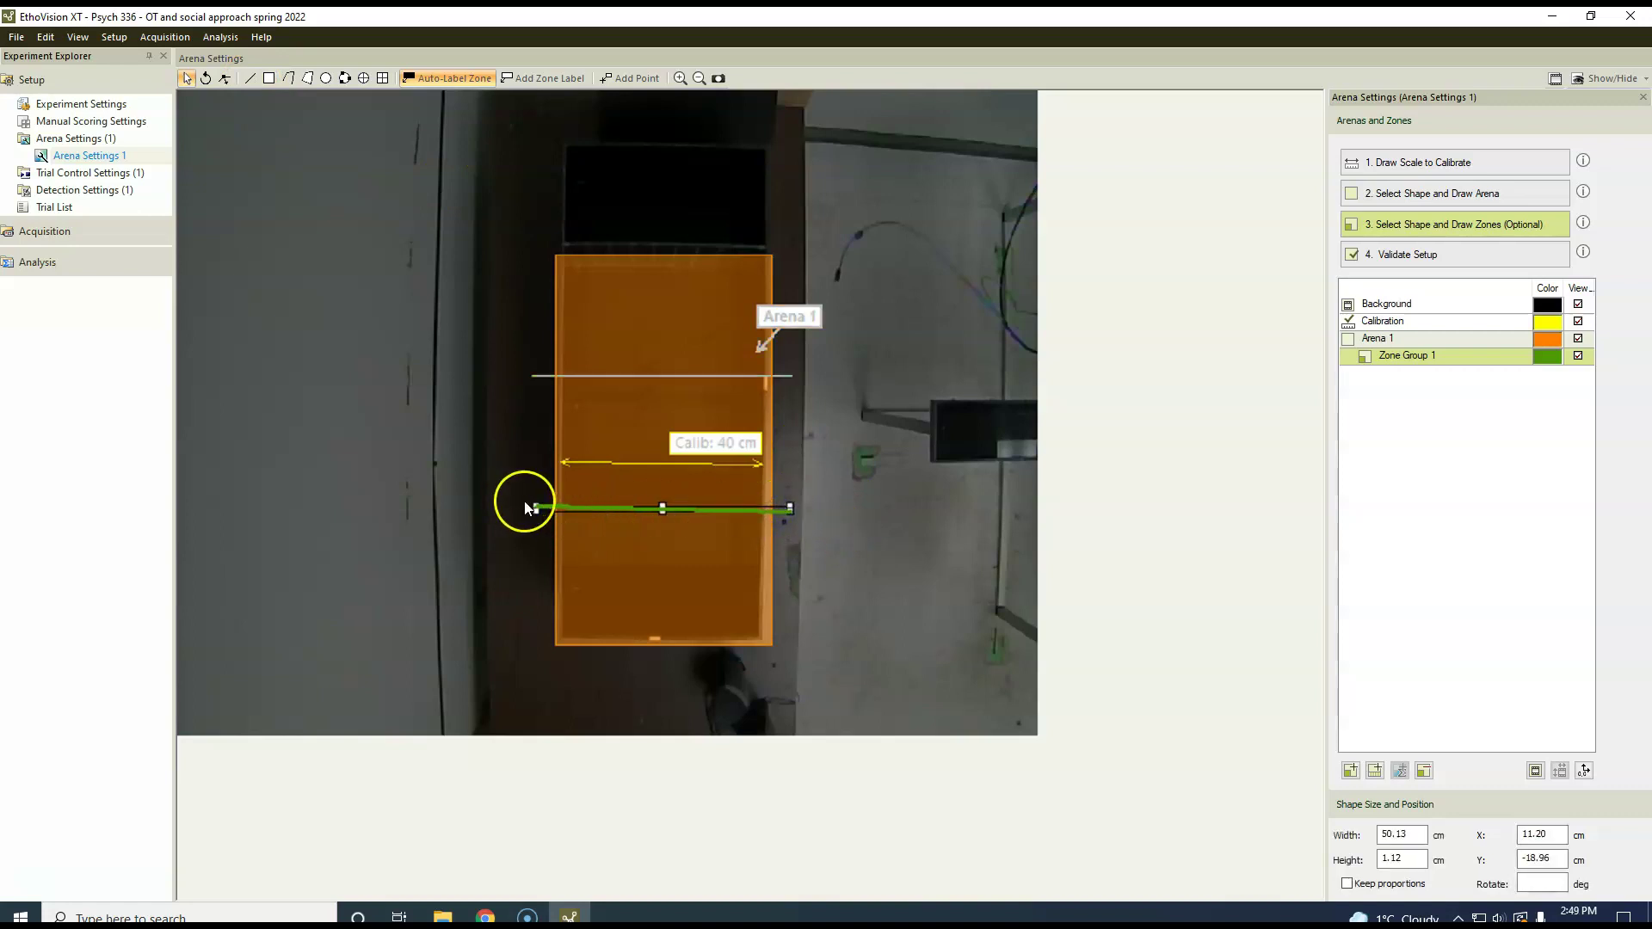
drag(534, 509, 536, 506)
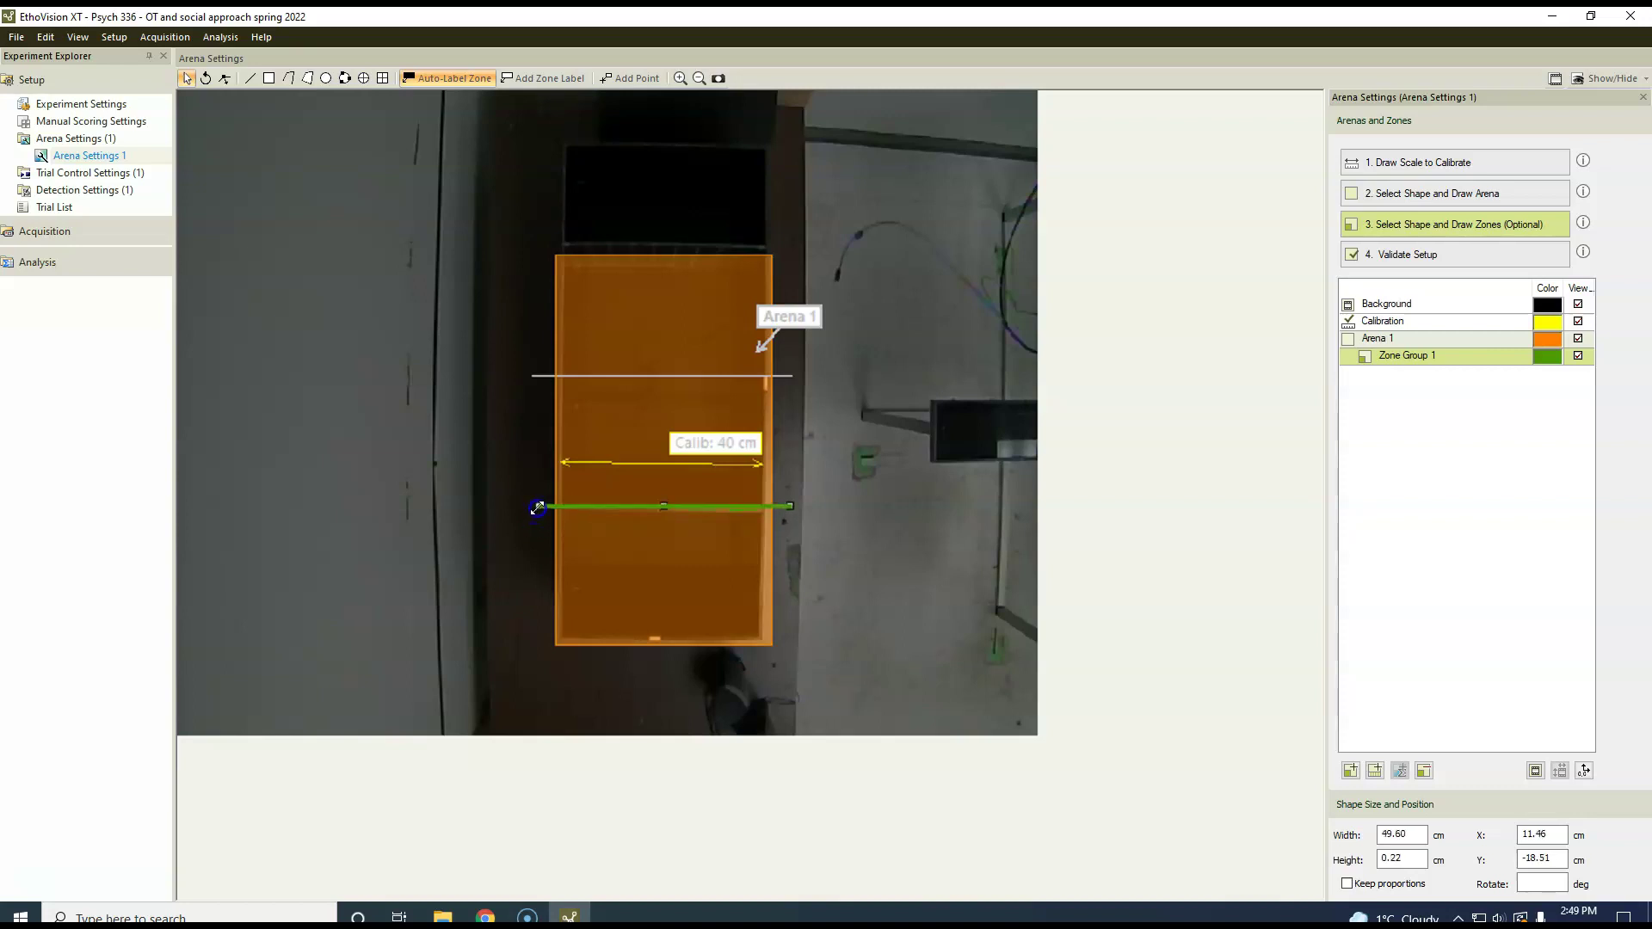
click(833, 535)
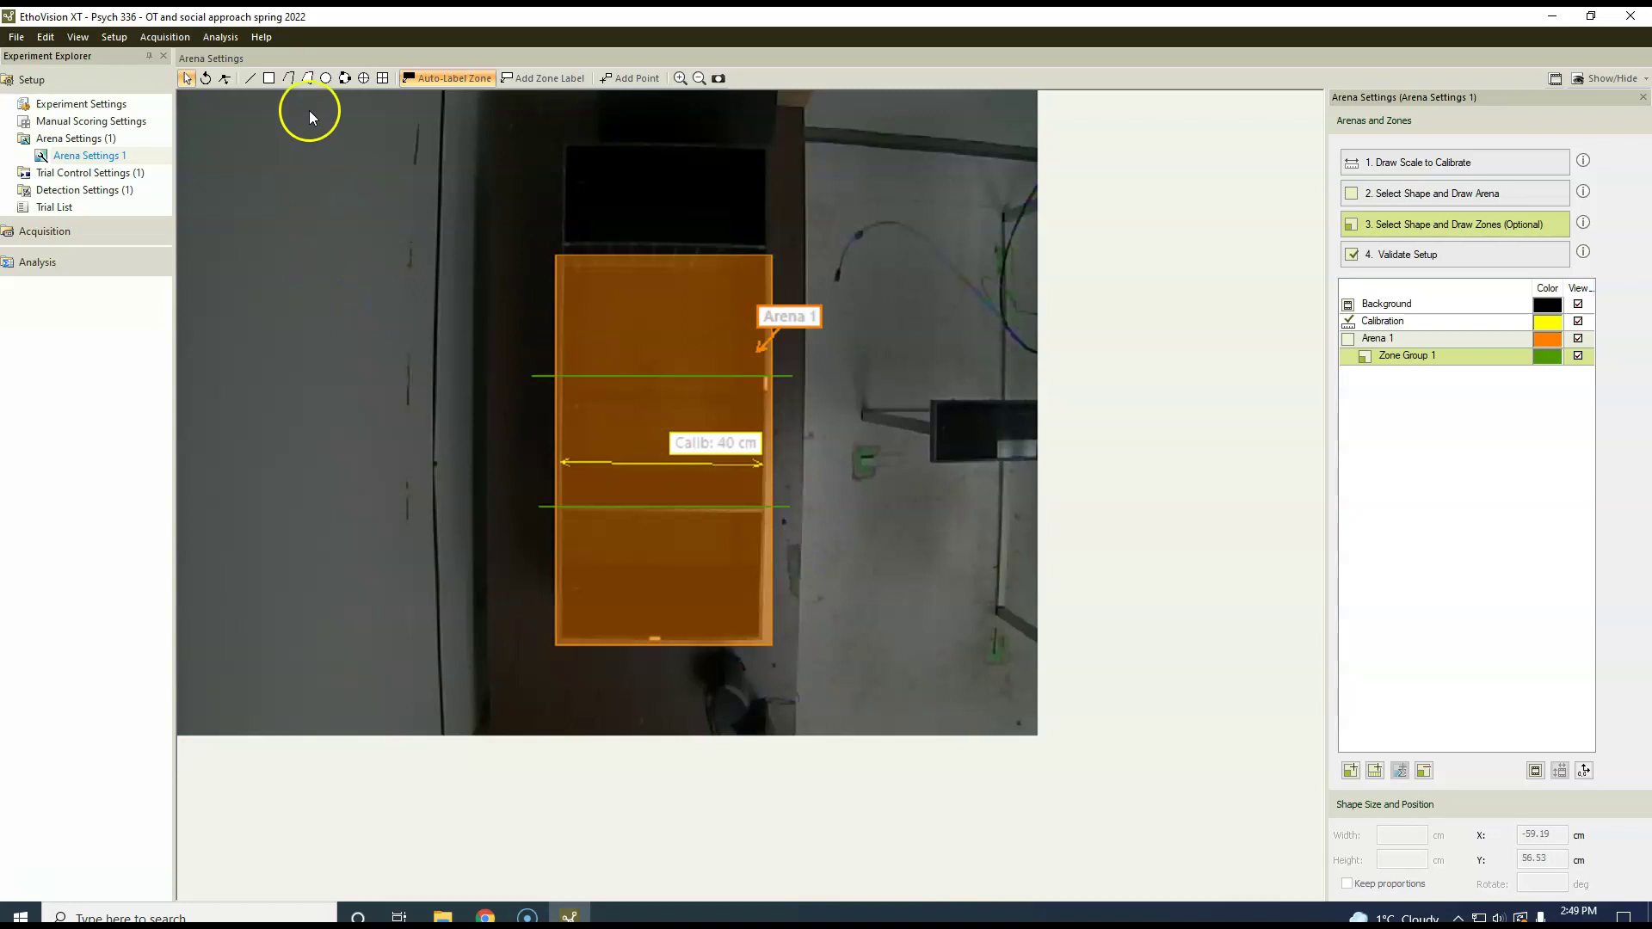
Step: Draw a vertical dividing line about 29 cm long through the middle of the lower compartment, from just below the arena to the lower horizontal line
click(250, 79)
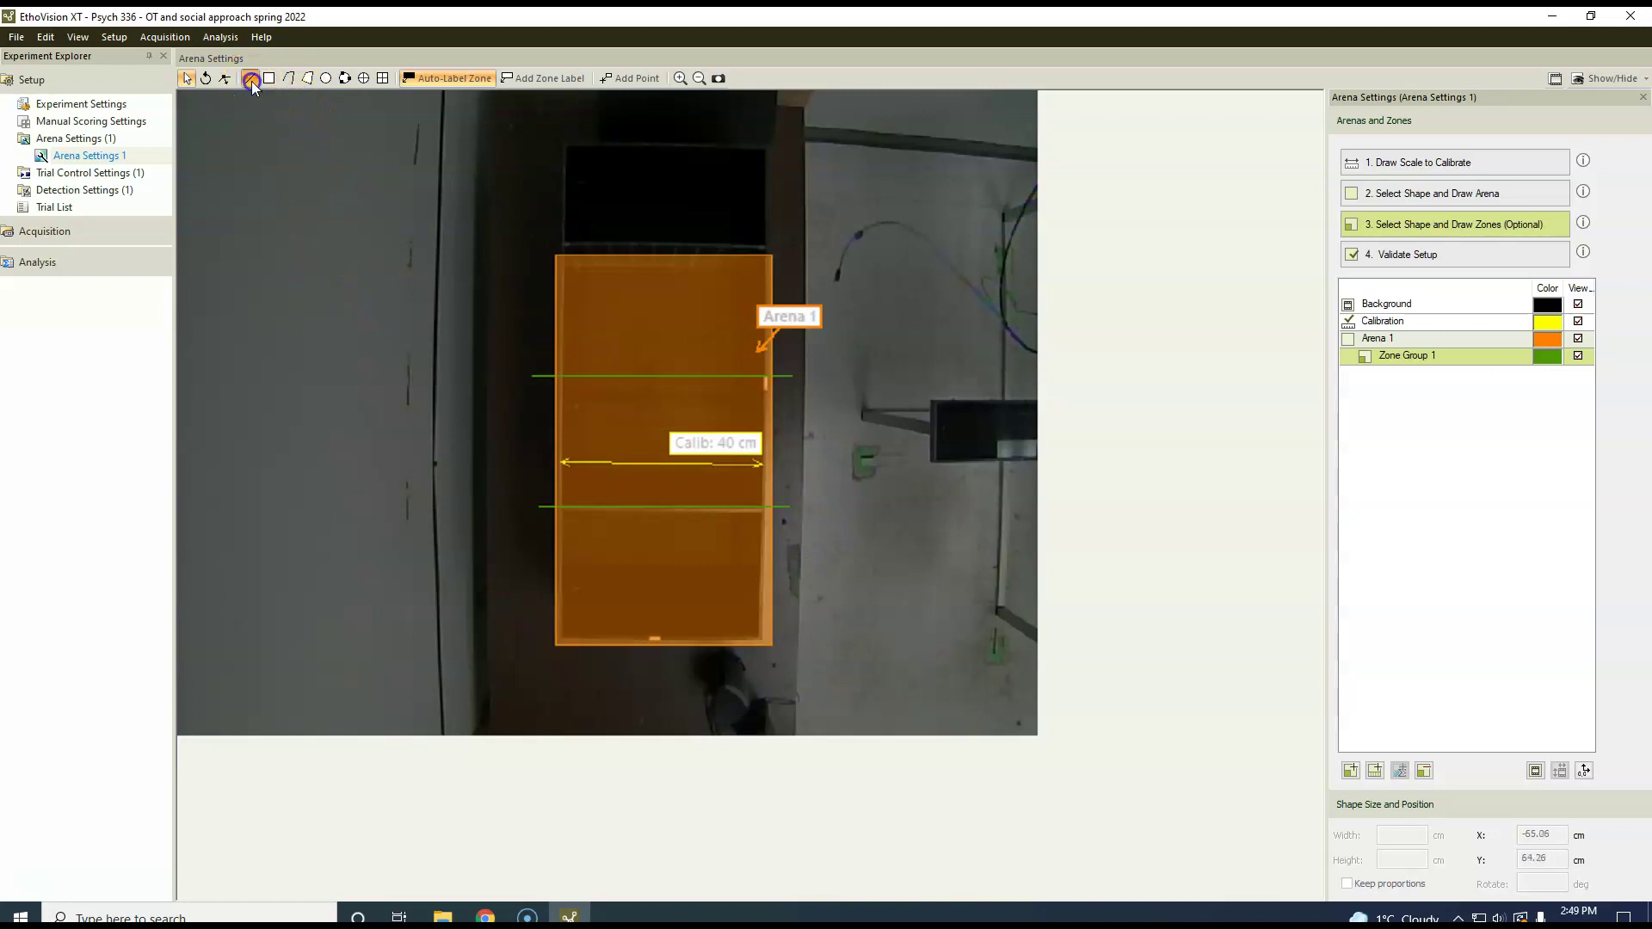
mouse_move(658, 635)
mouse_down()
mouse_move(657, 616)
mouse_move(660, 652)
mouse_up()
click(659, 652)
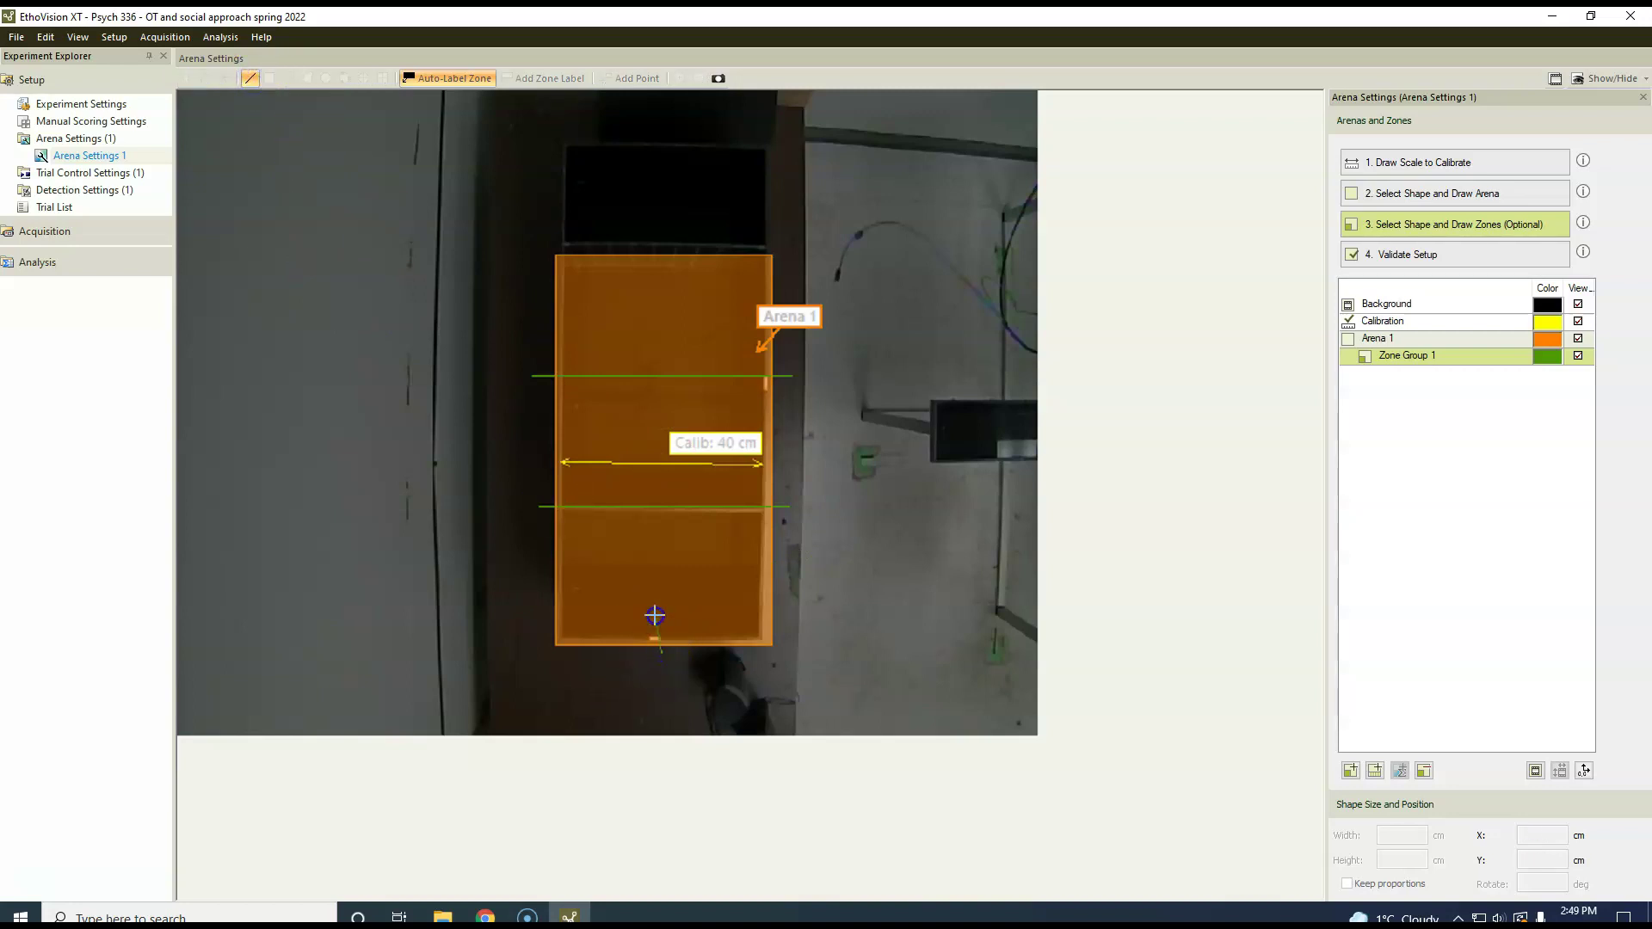
click(661, 505)
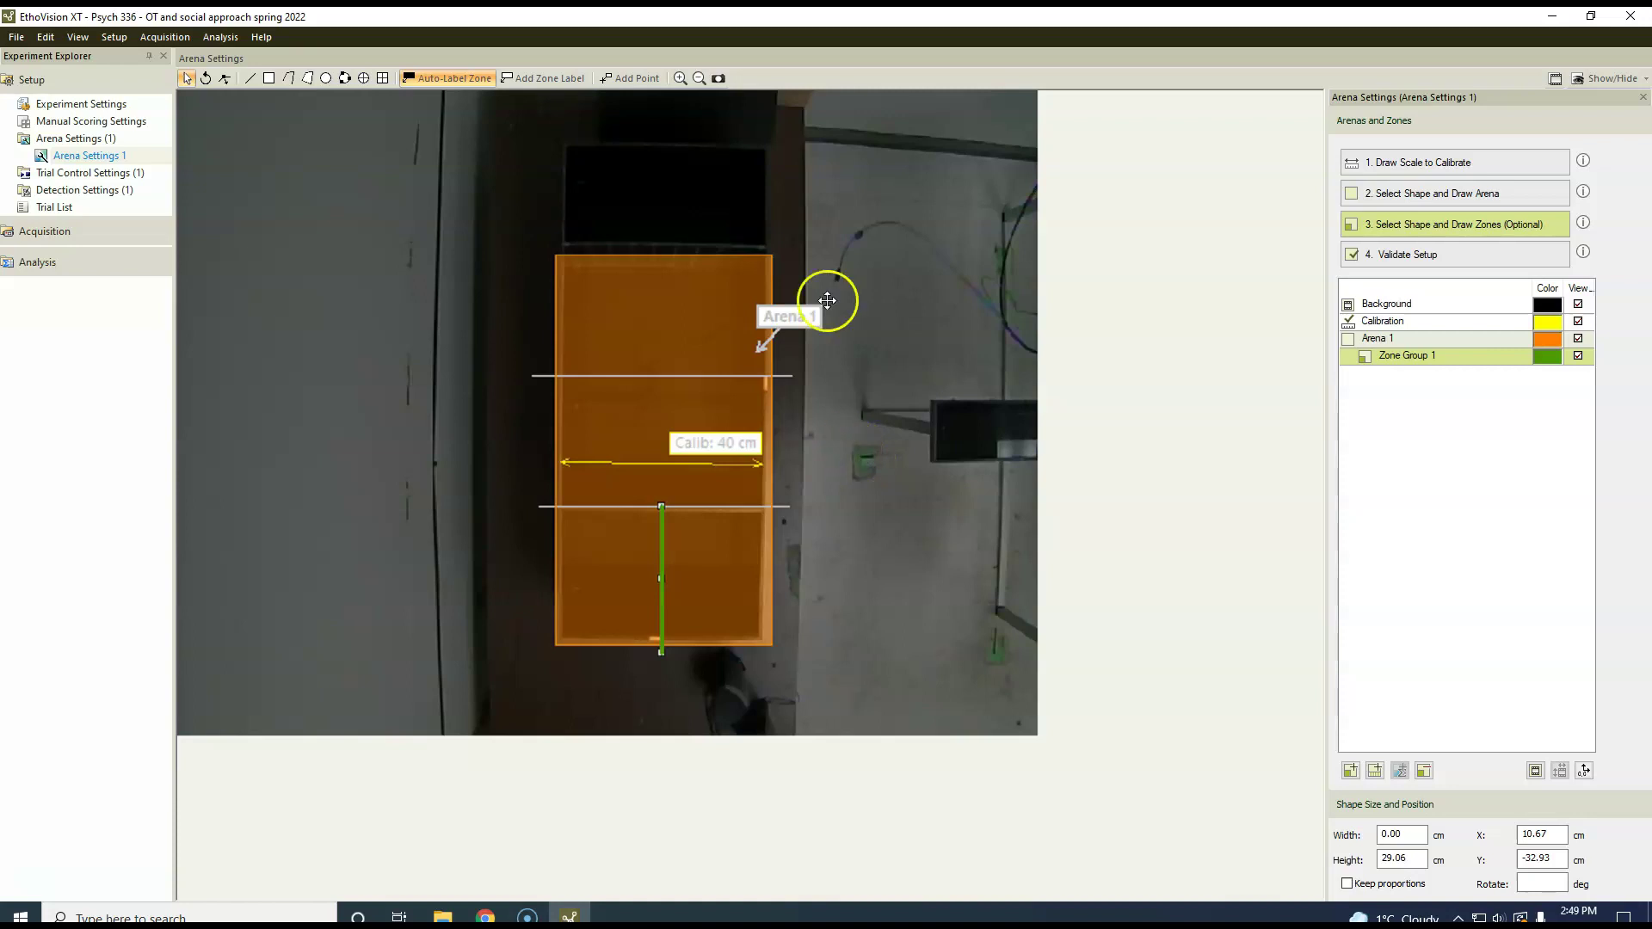
Step: Add a zone label named "proximal" to the uppermost section of the arena
click(531, 77)
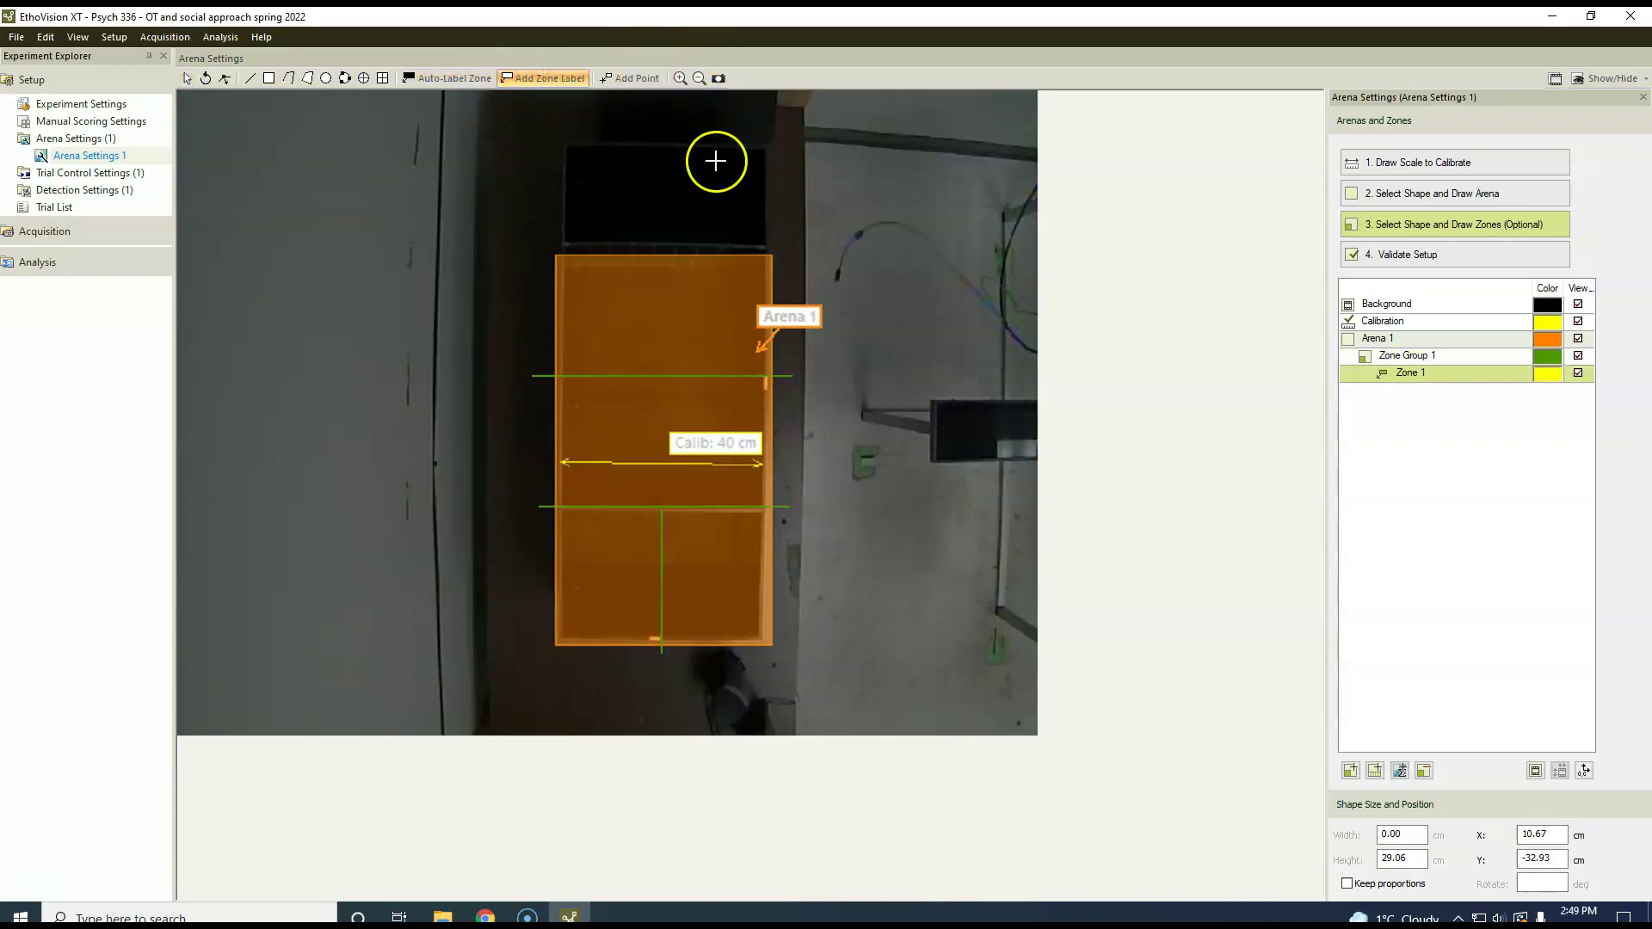
click(659, 330)
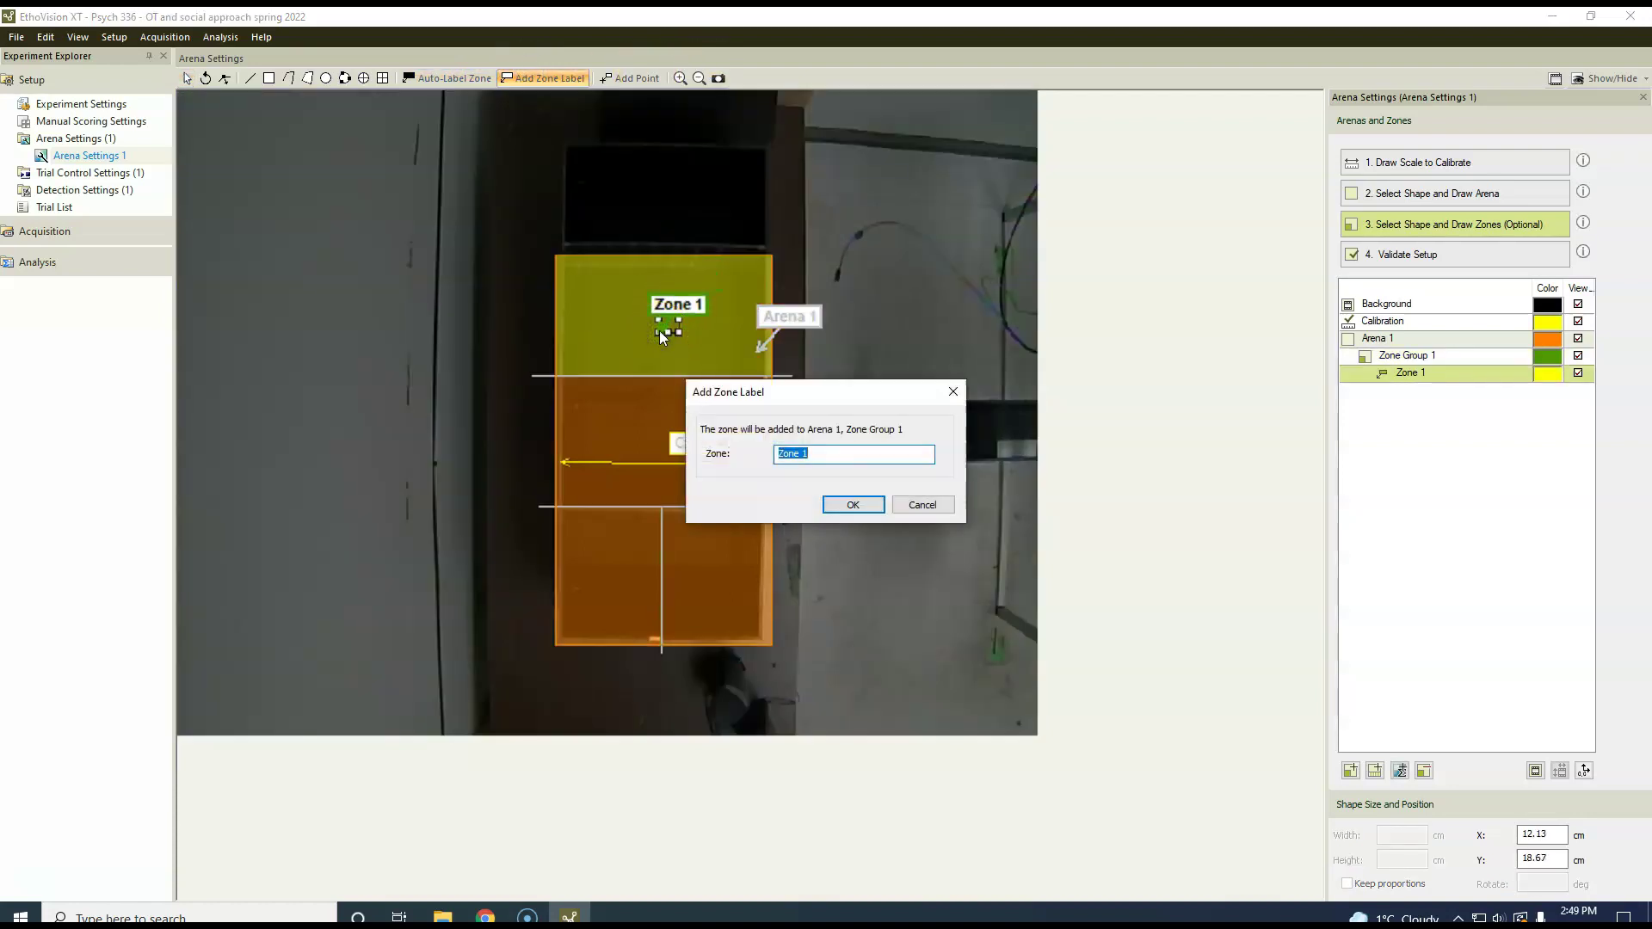
text(proximal)
click(852, 504)
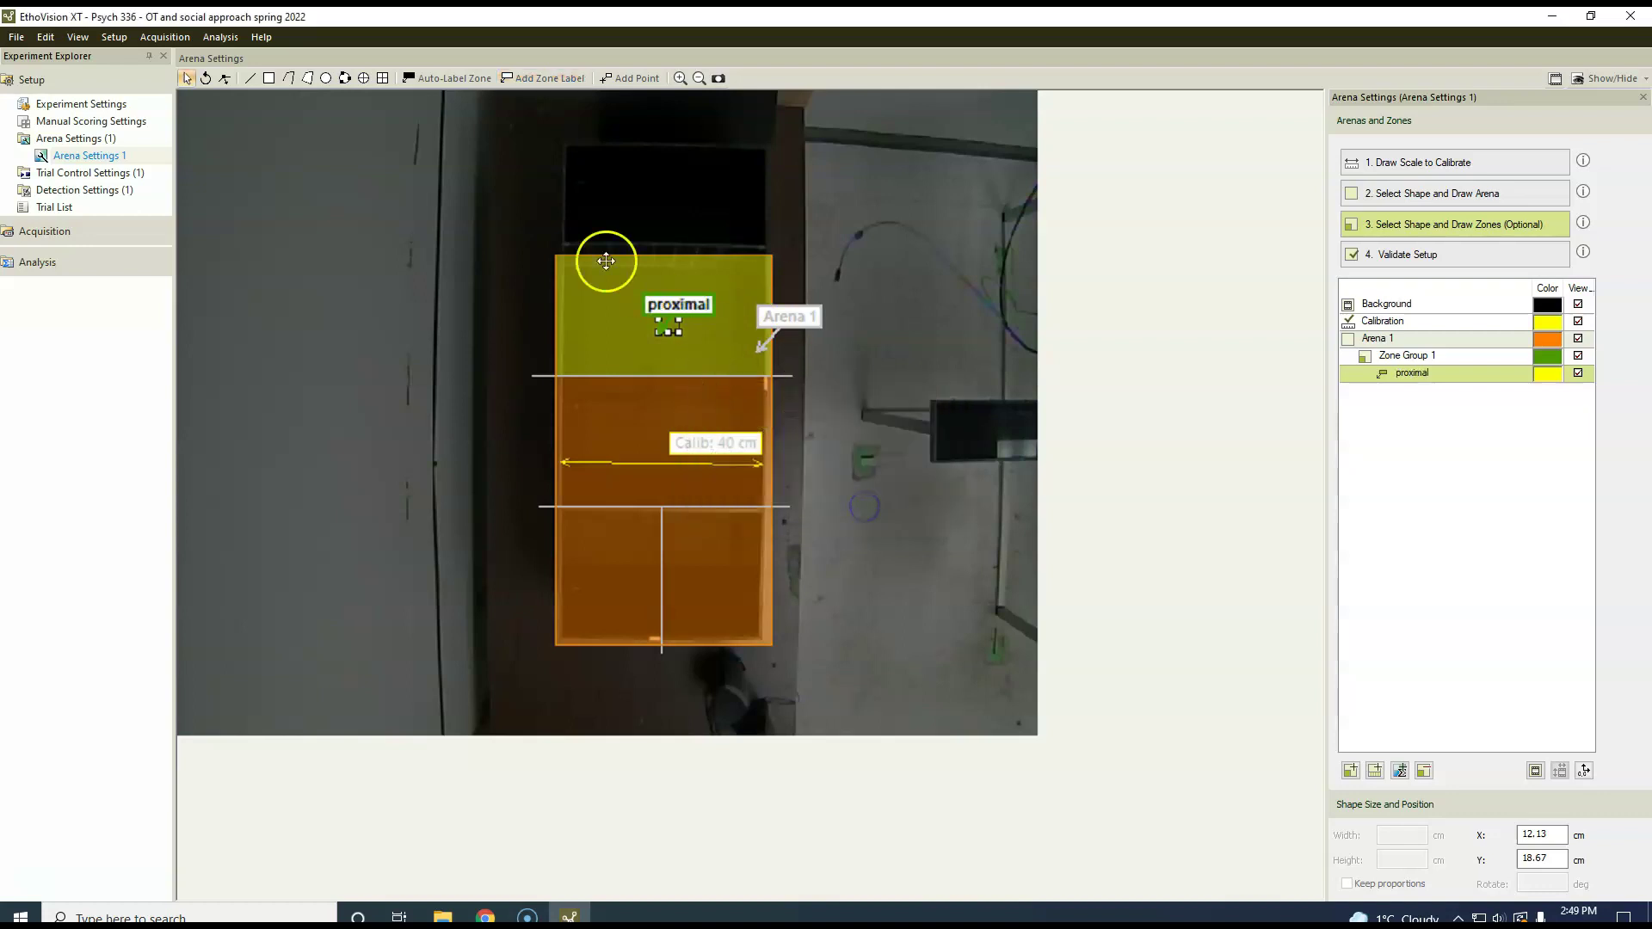
Step: Add a zone label named "distal" to the middle section of the arena
click(543, 78)
click(652, 441)
text(distal)
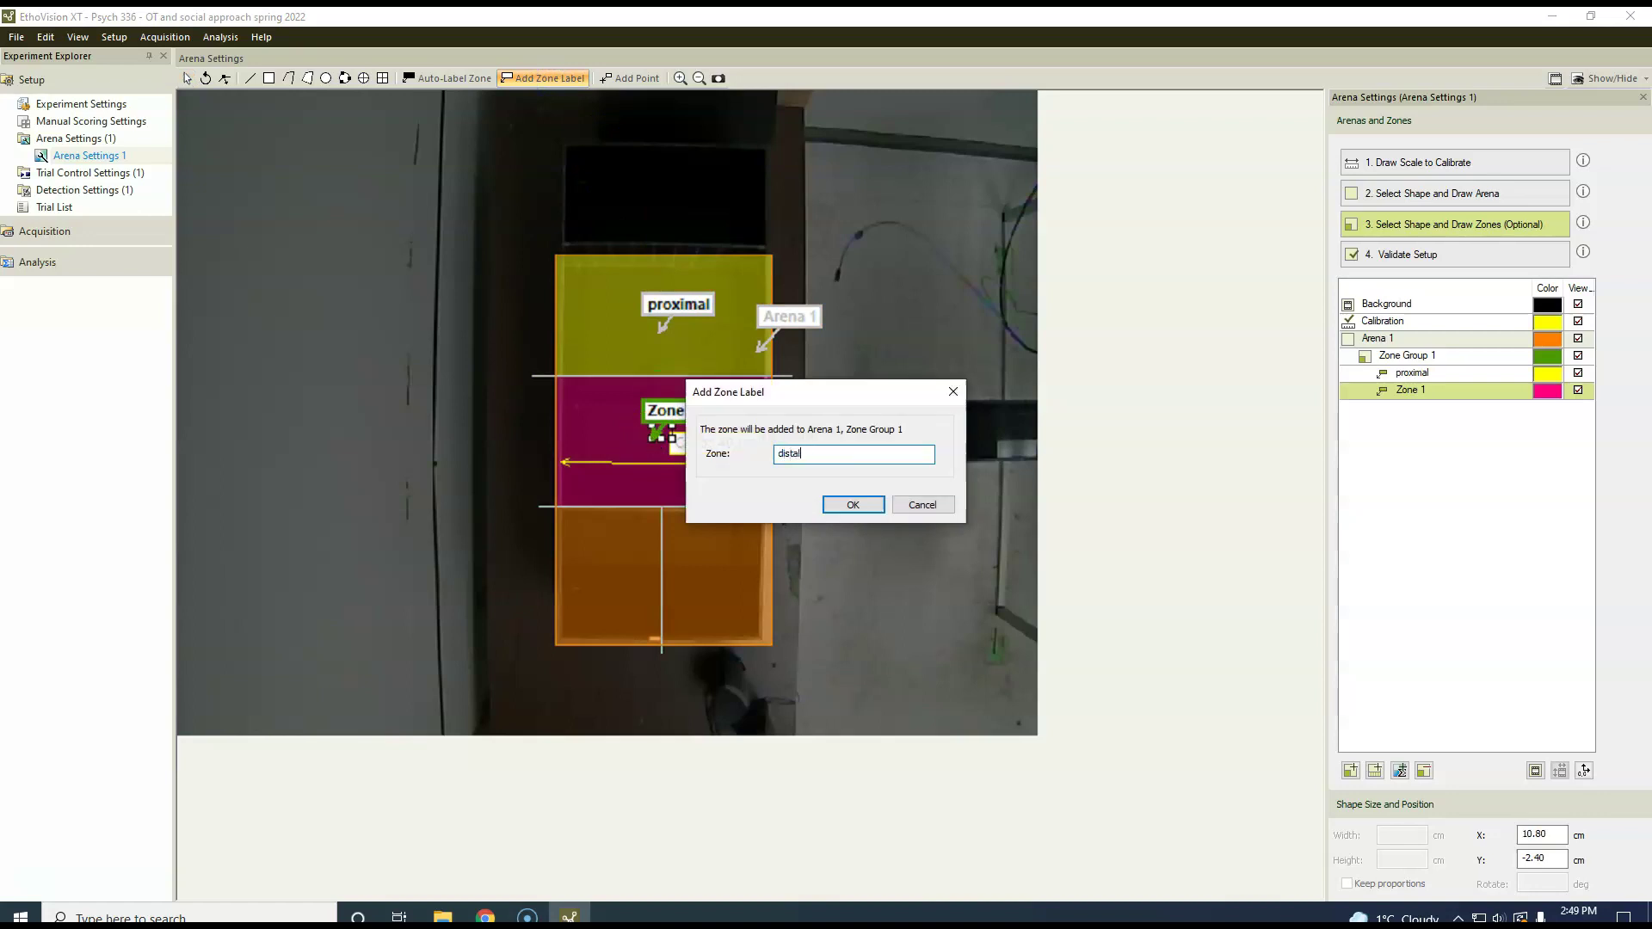
click(850, 504)
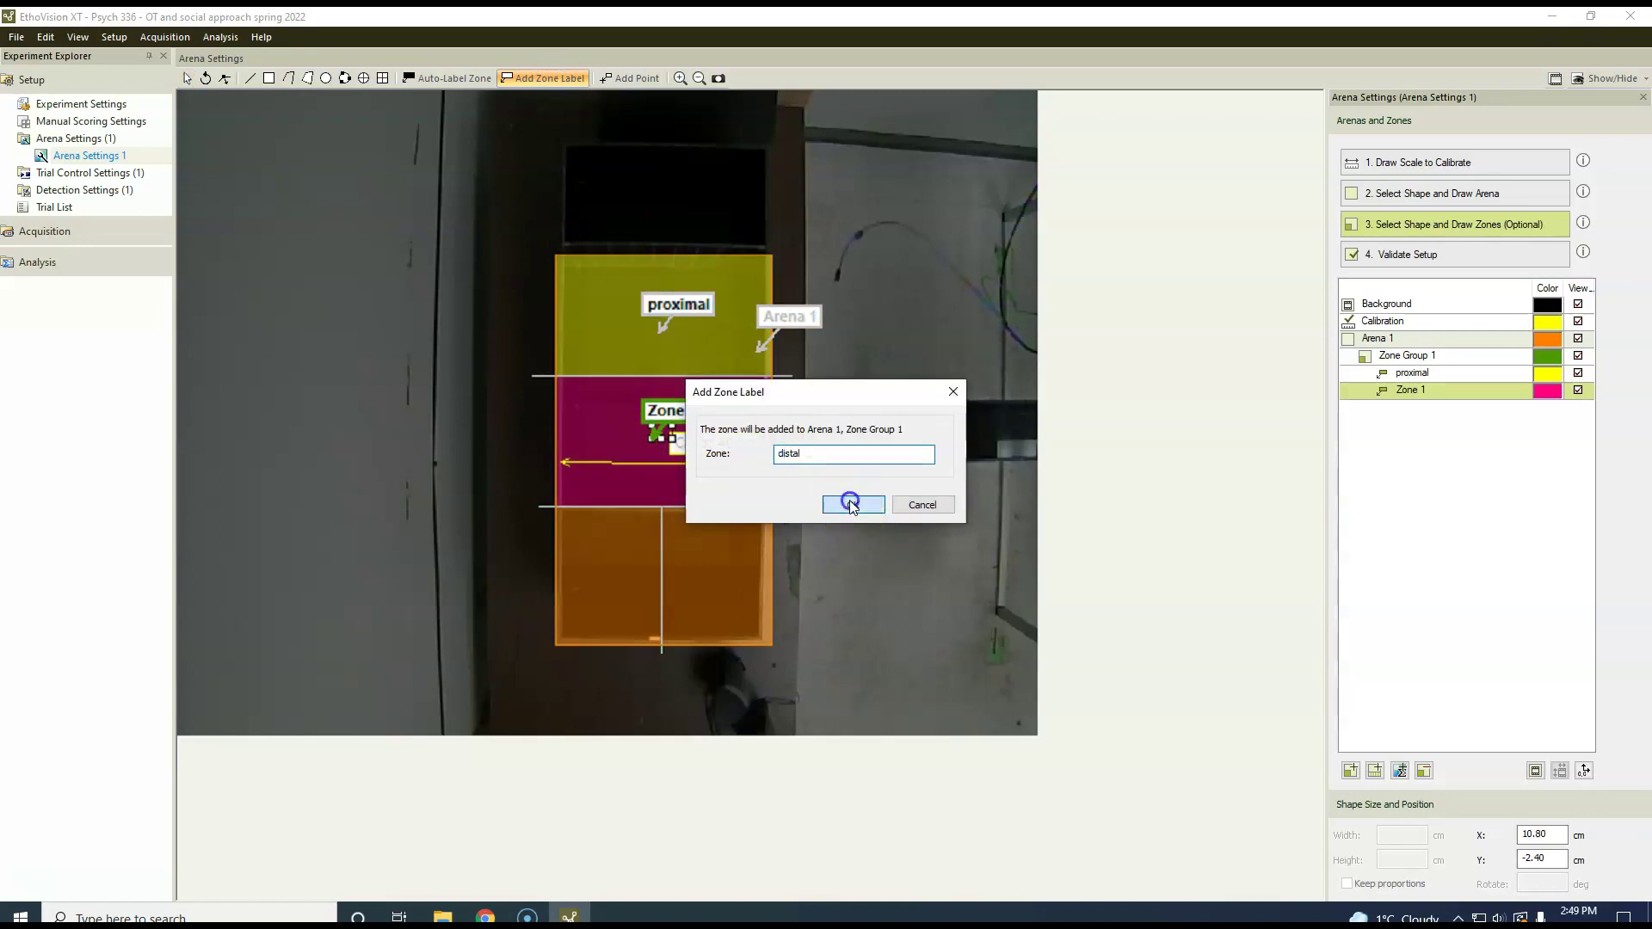
Step: Add a zone label named "protected" to the lower-left section of the arena
click(545, 76)
click(599, 590)
text(protected)
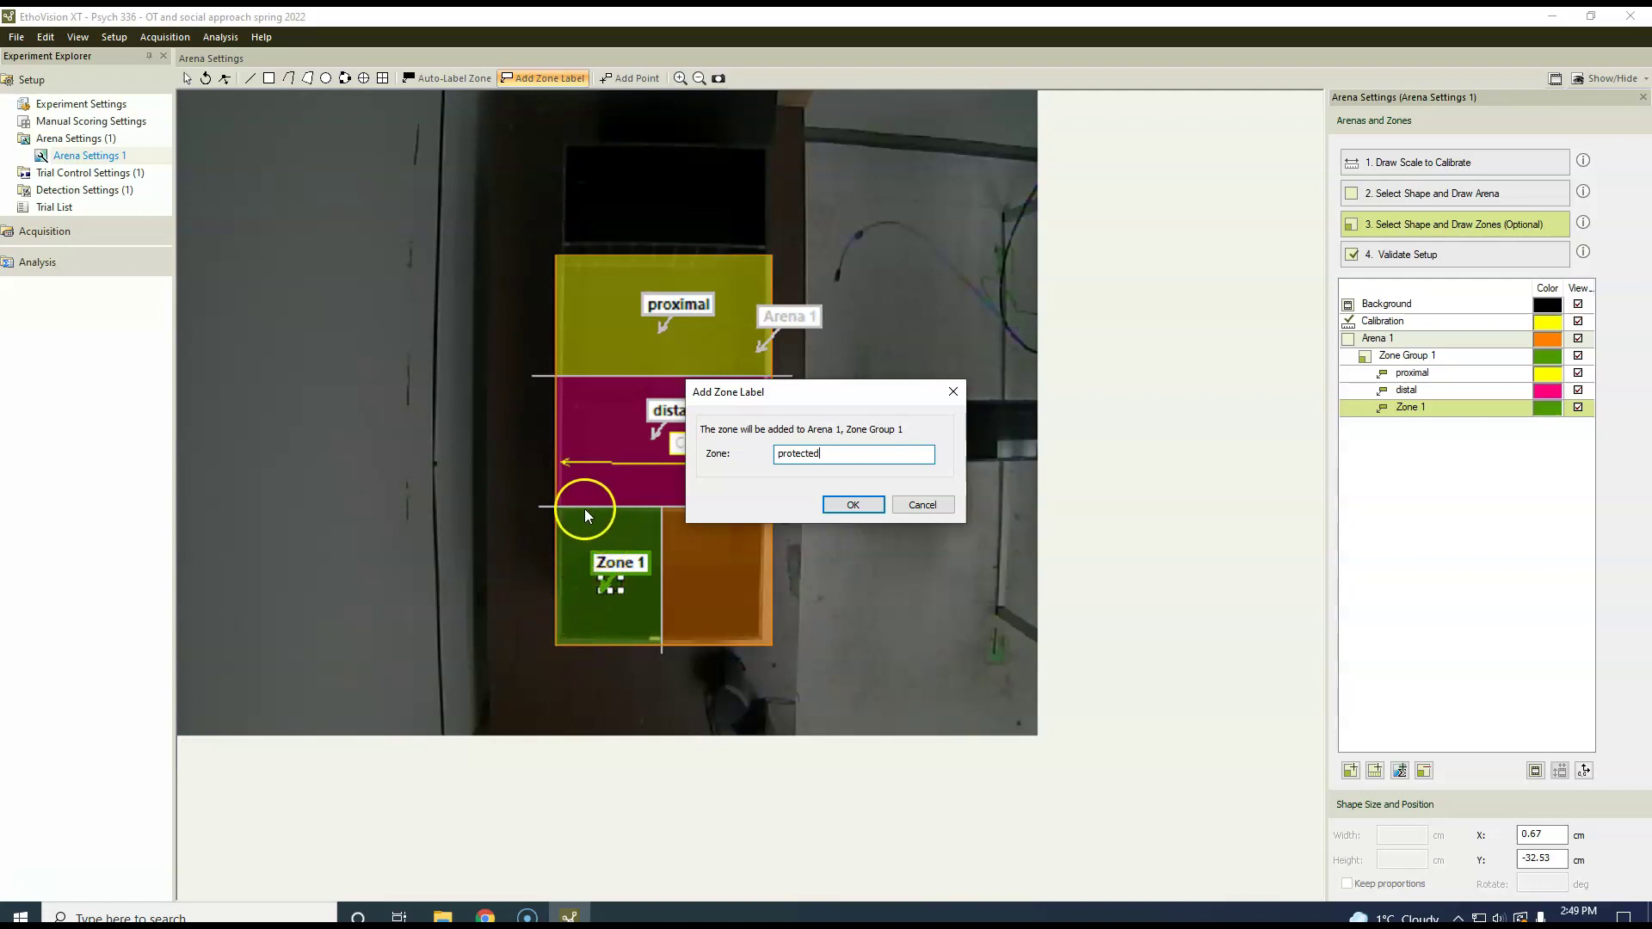
click(852, 506)
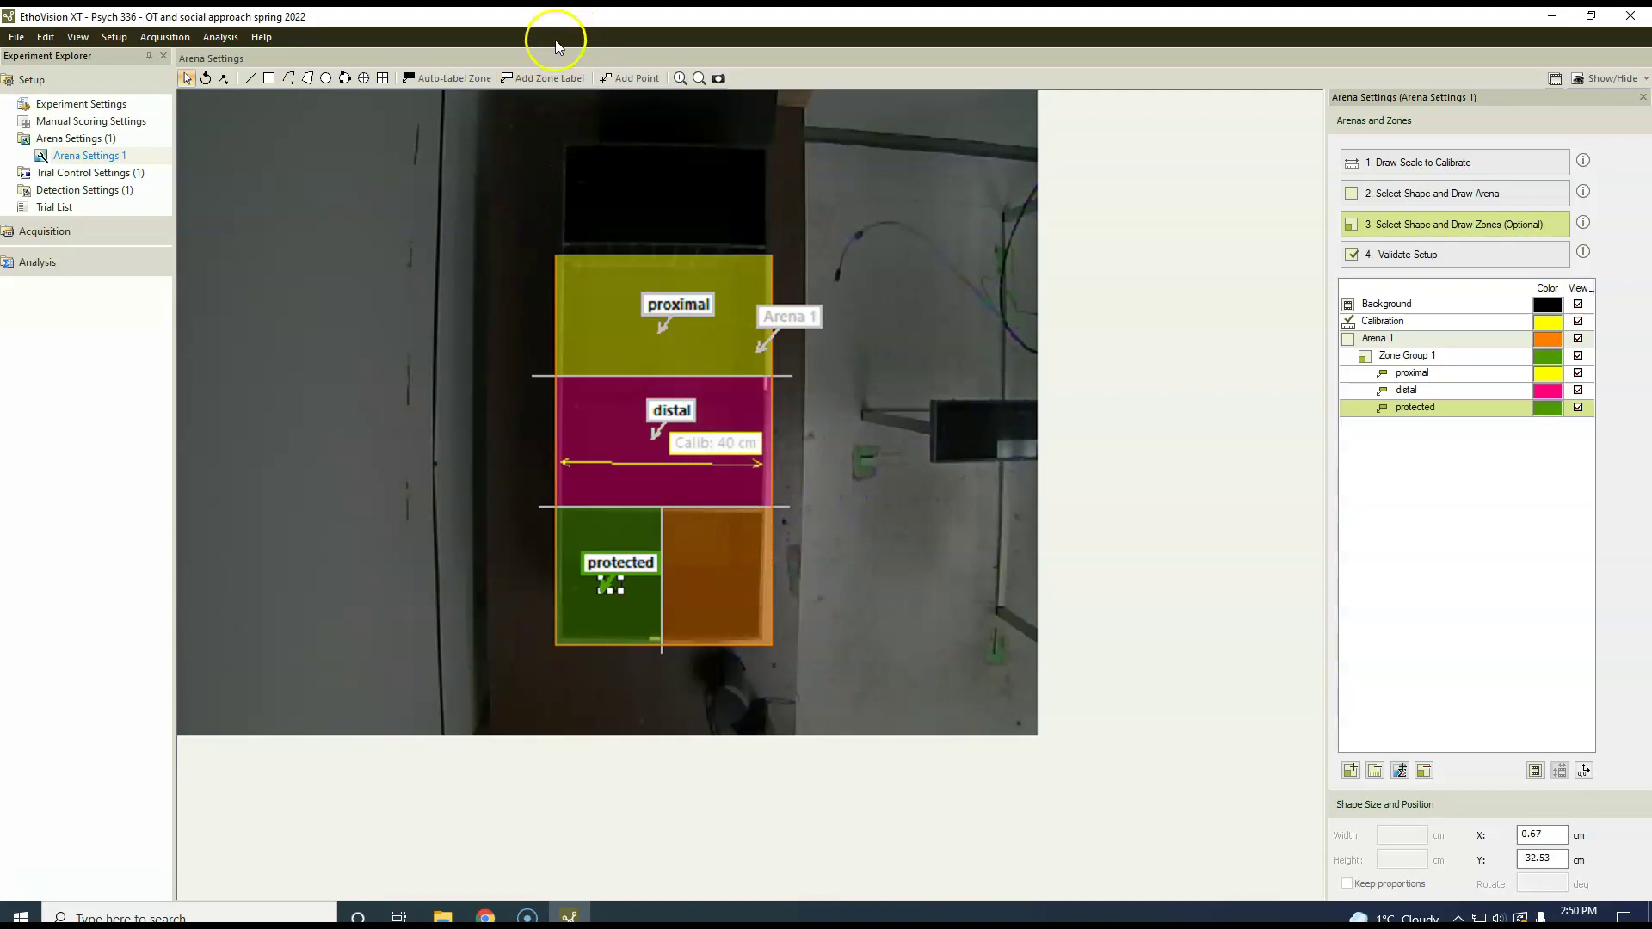
Step: Add a zone label named "hidden" to the lower-right section of the arena
click(550, 76)
click(703, 588)
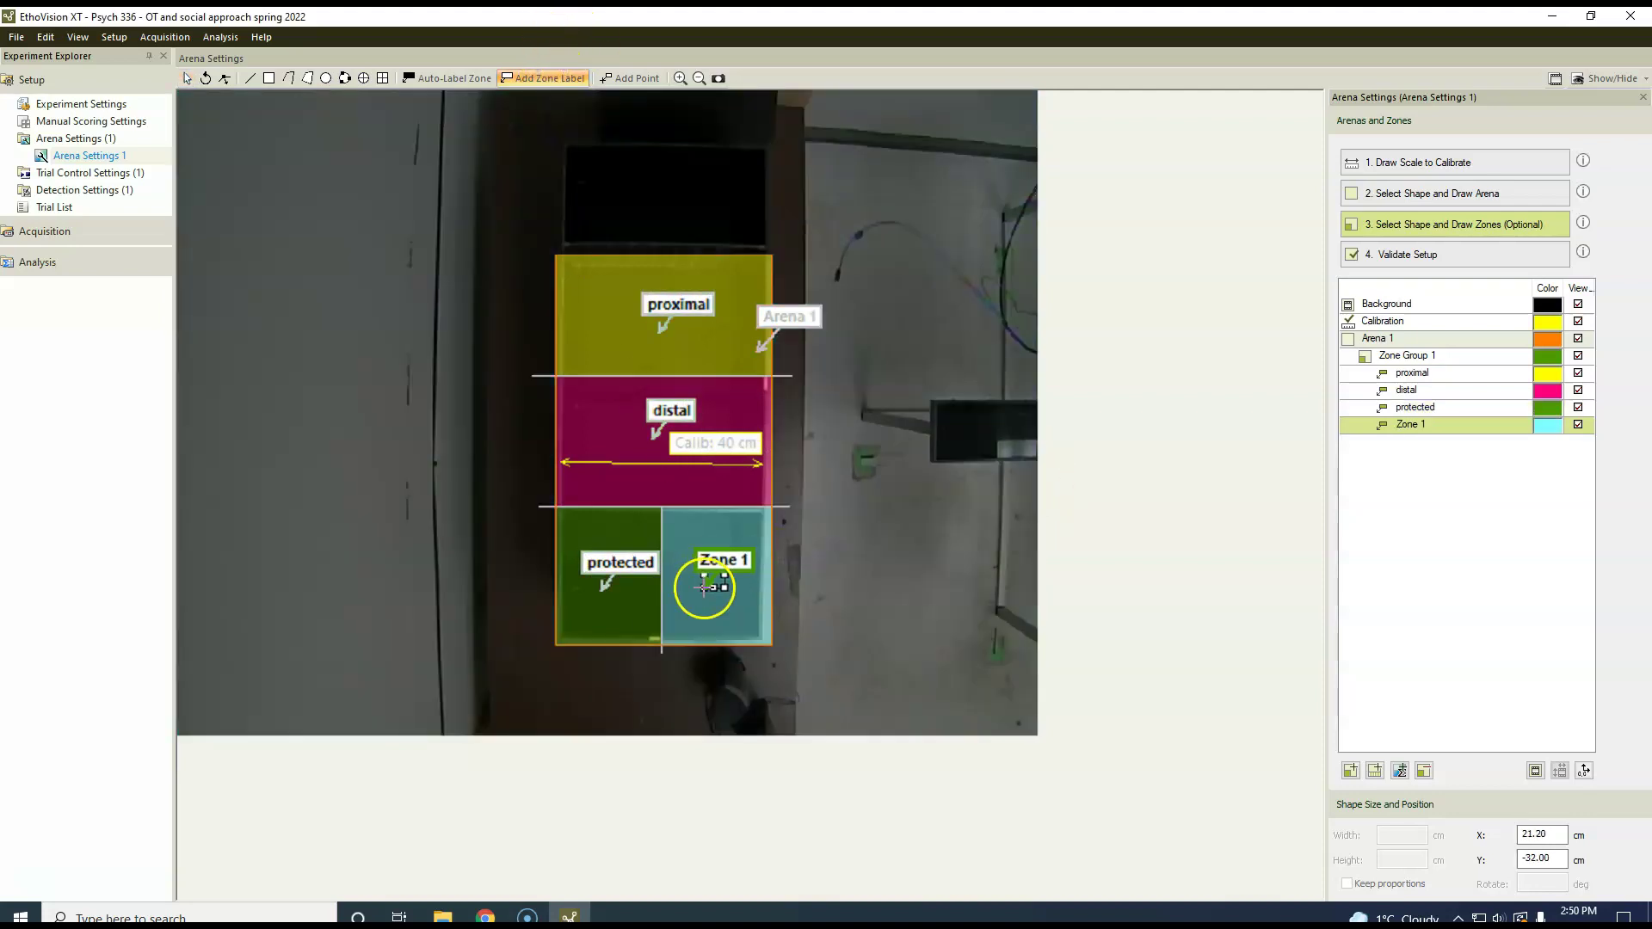
text(hidden)
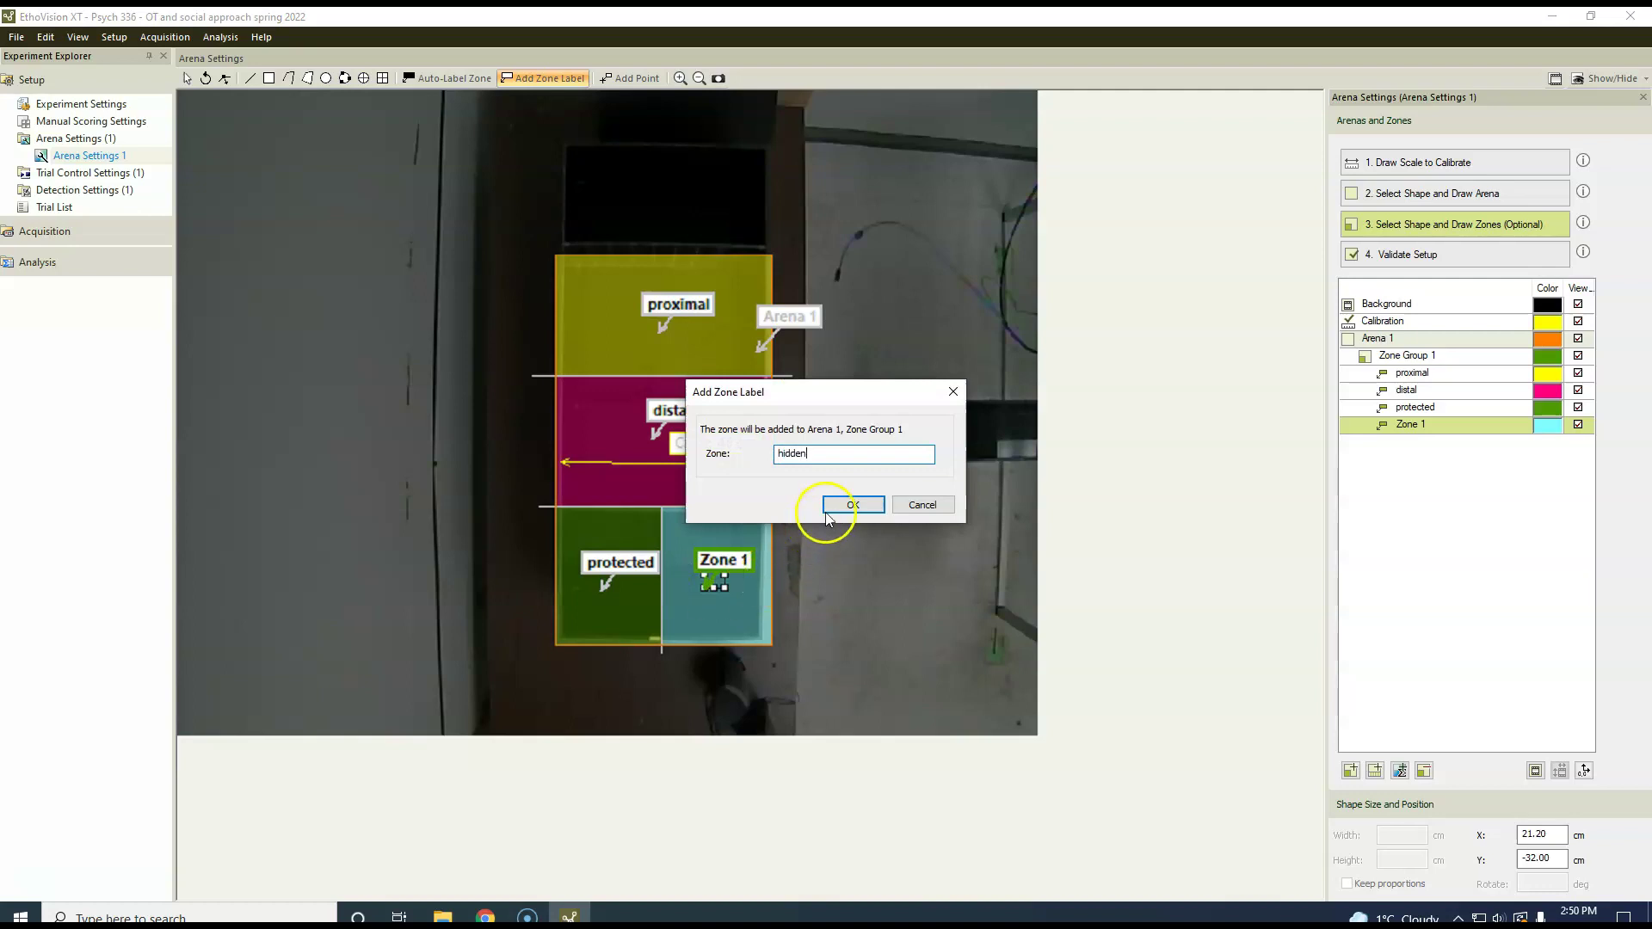
click(850, 505)
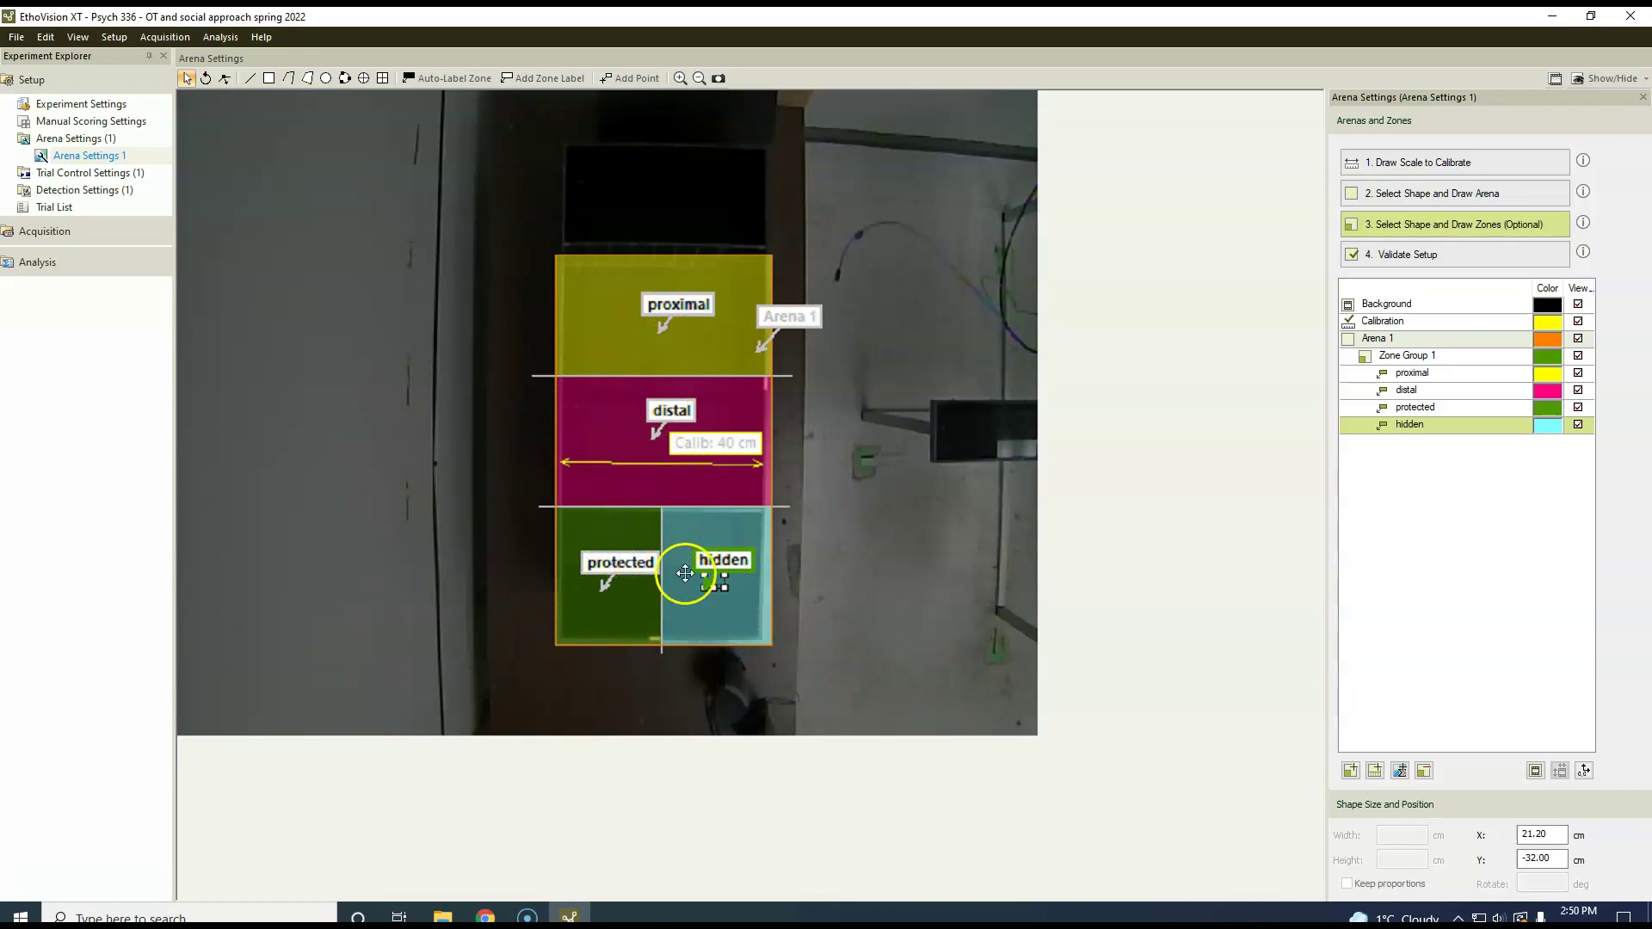
Step: Create a cumulative zone named "social" that combines the distal and proximal zones
click(1399, 770)
text(social)
click(882, 514)
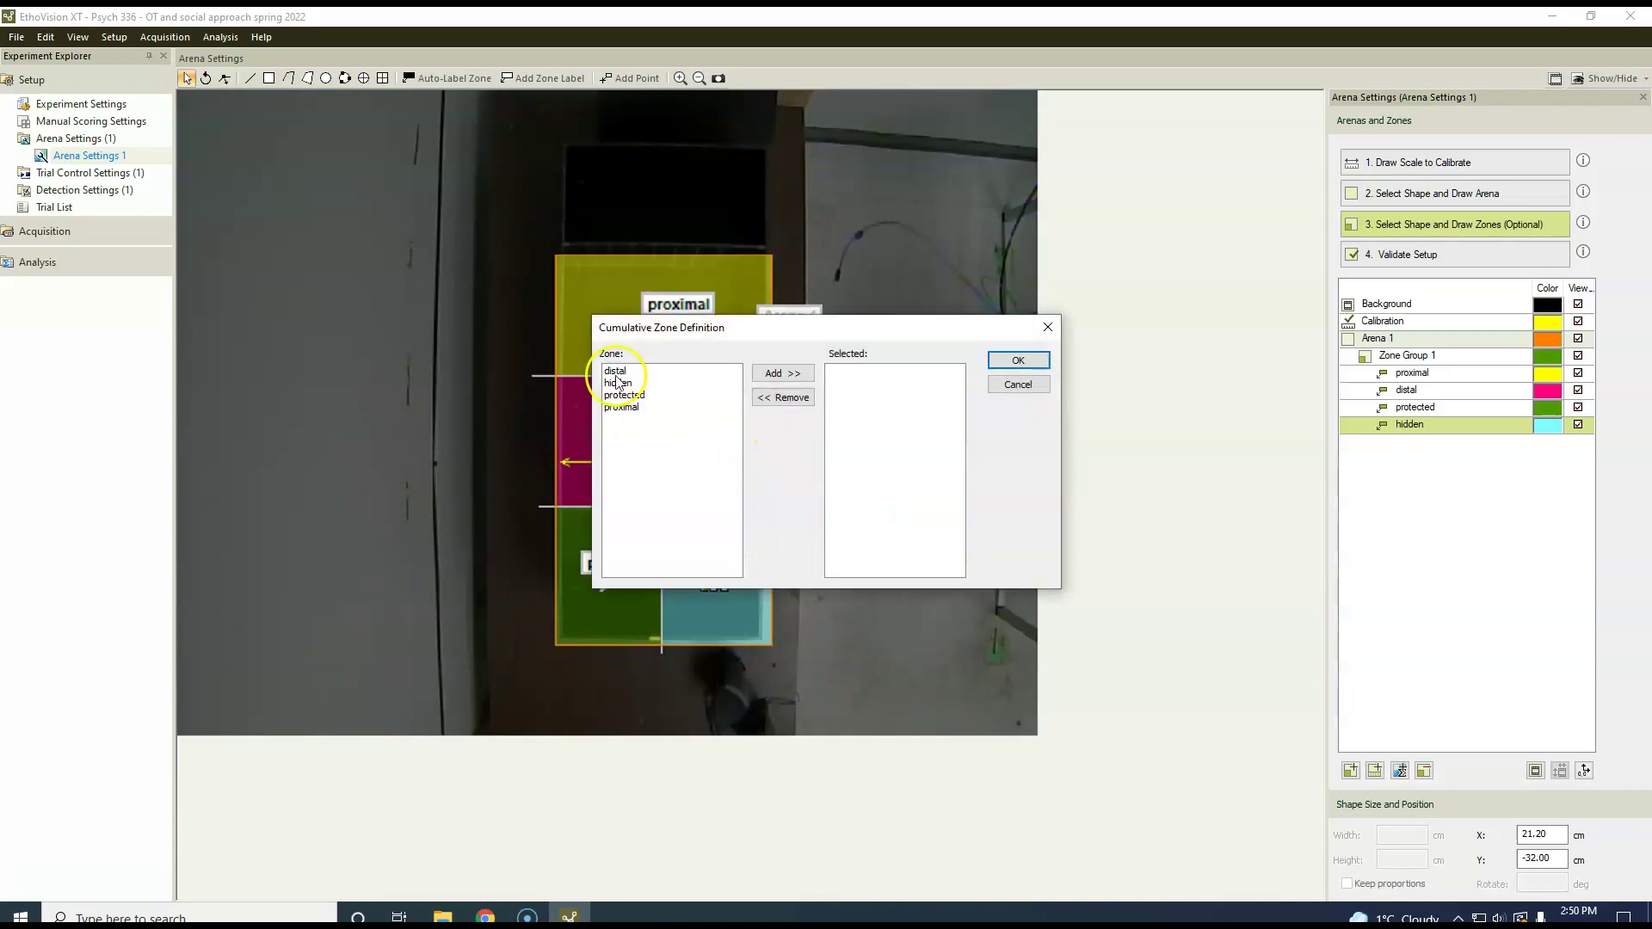
click(616, 370)
click(782, 373)
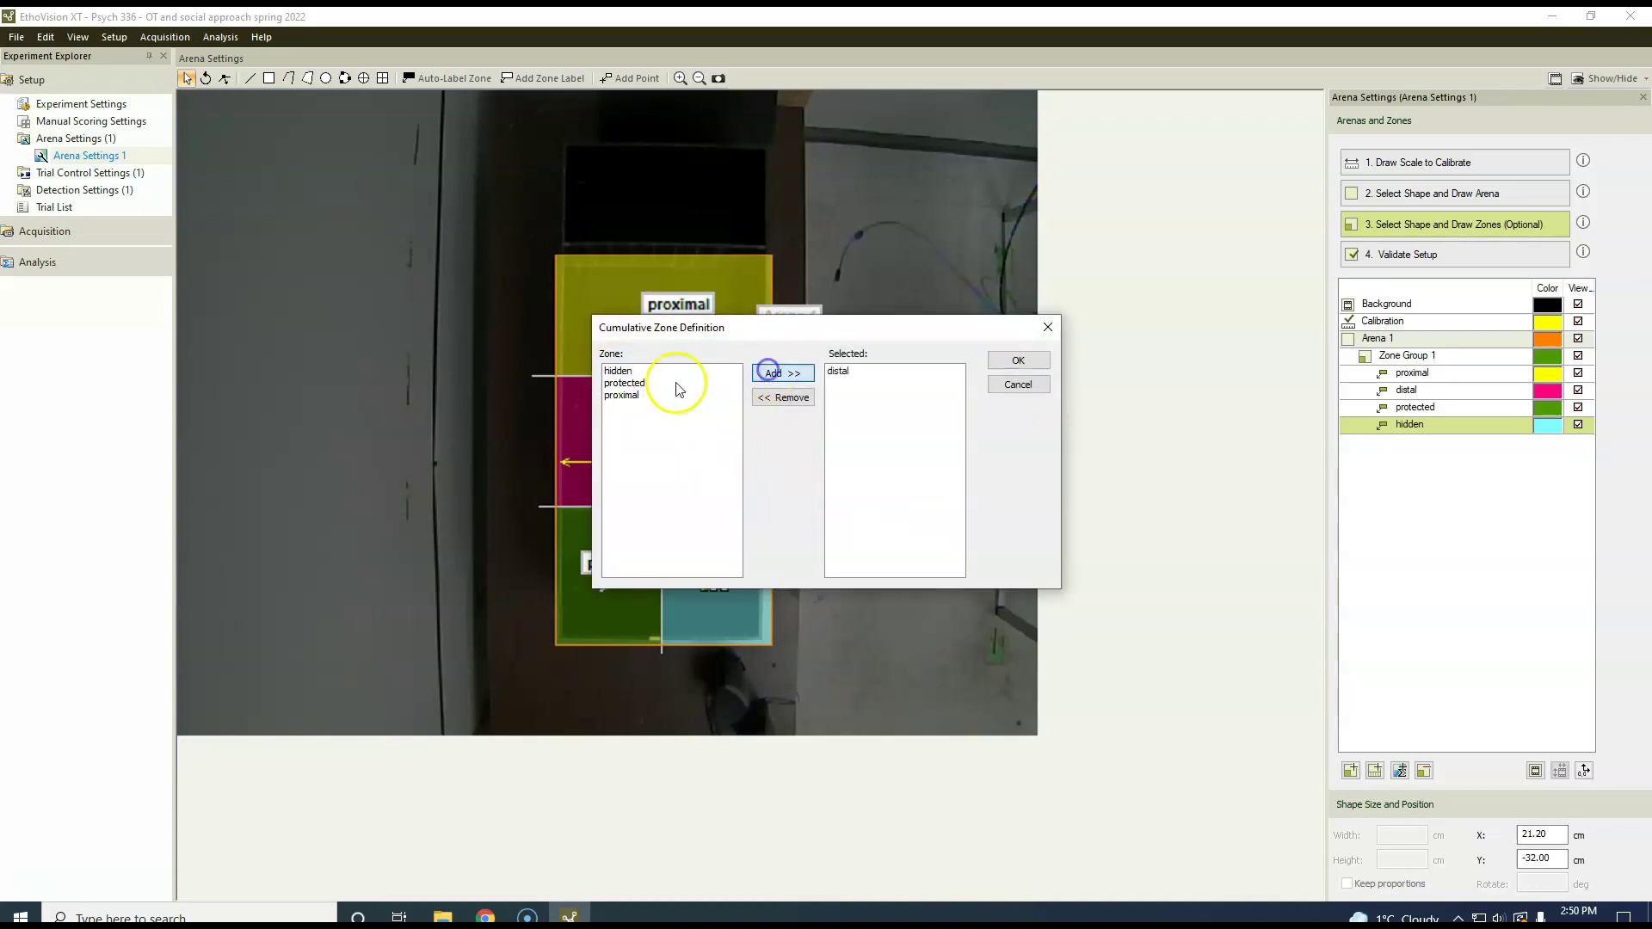
click(623, 395)
click(779, 373)
click(1028, 362)
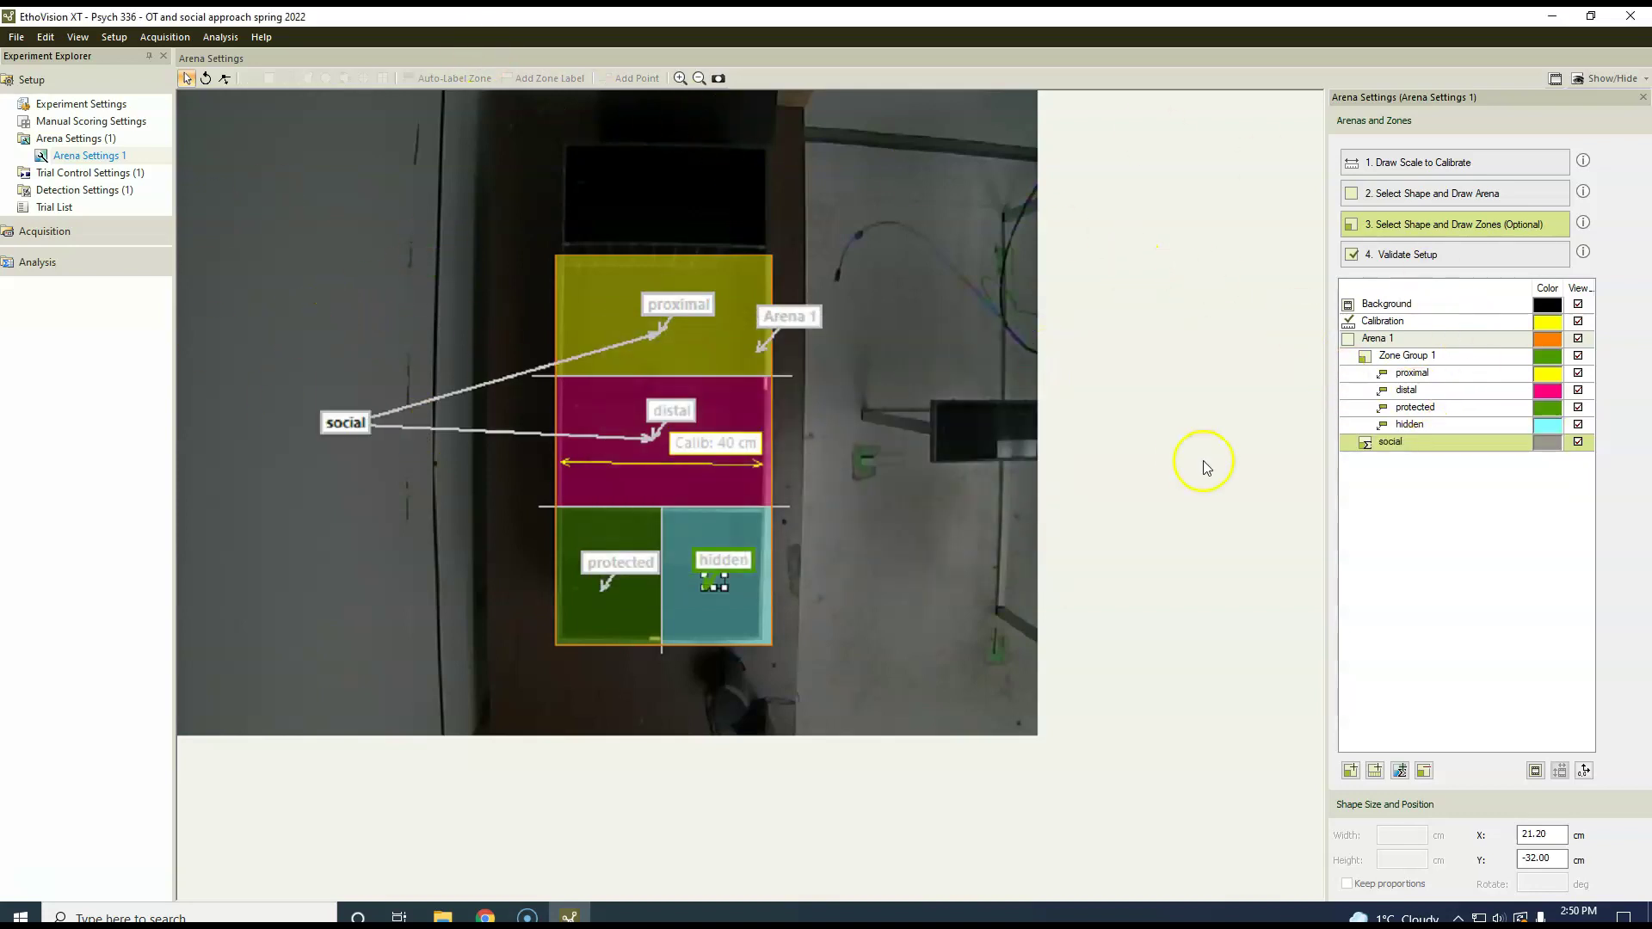
Step: Create a cumulative zone named "non-social" that combines the hidden and protected zones
click(1400, 771)
text(non-social)
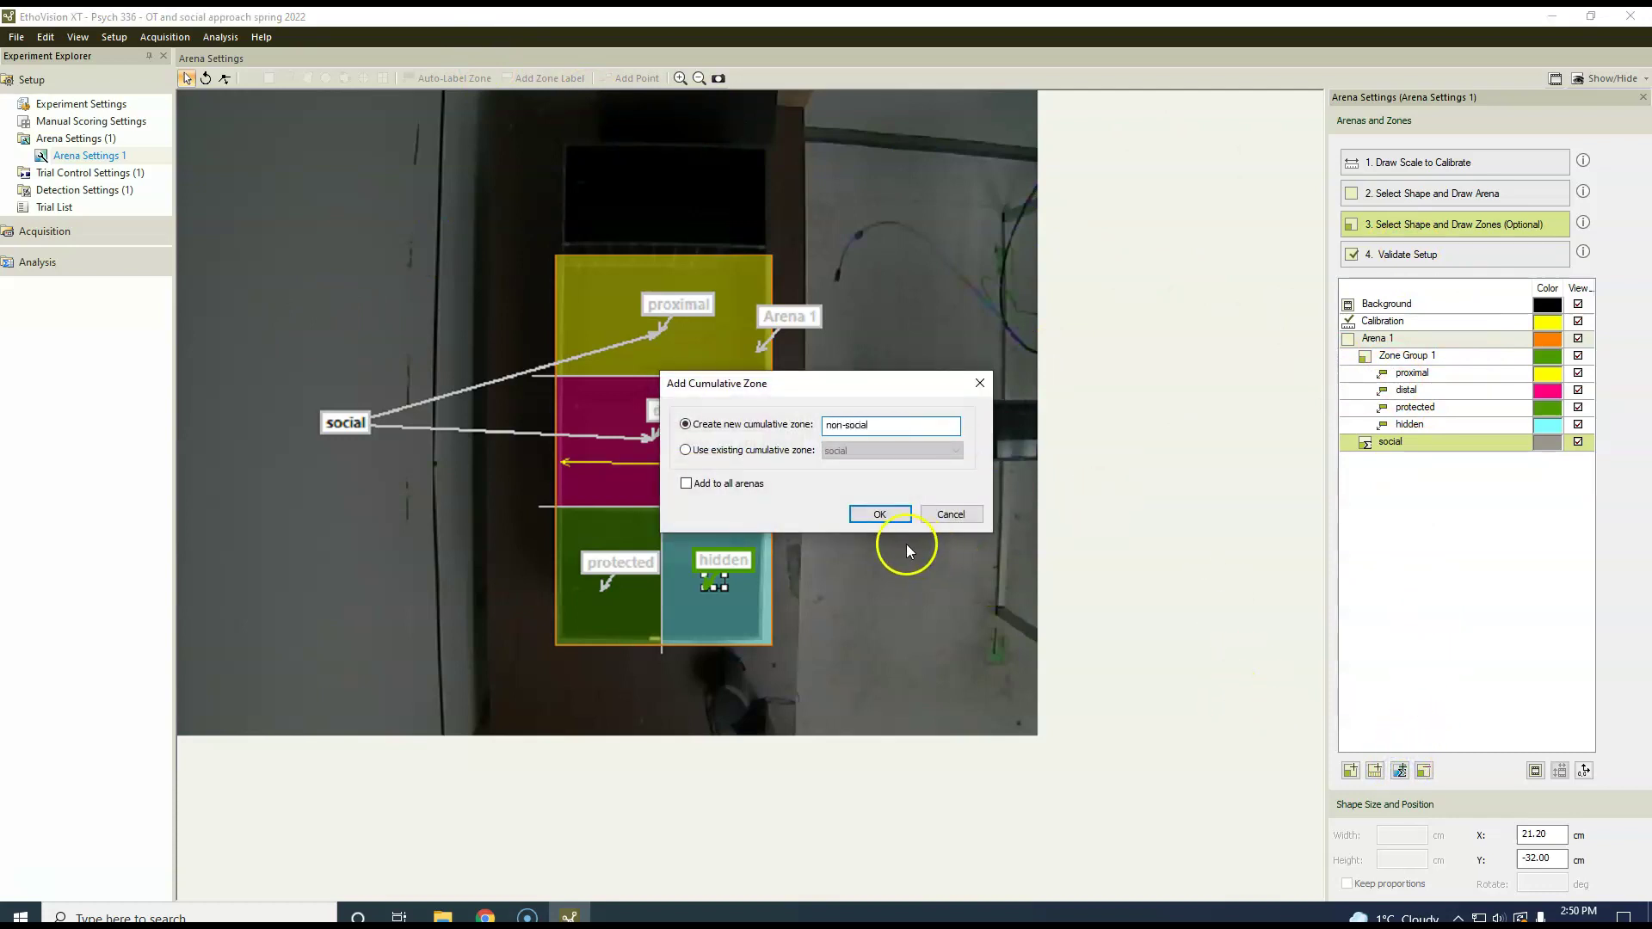
click(877, 516)
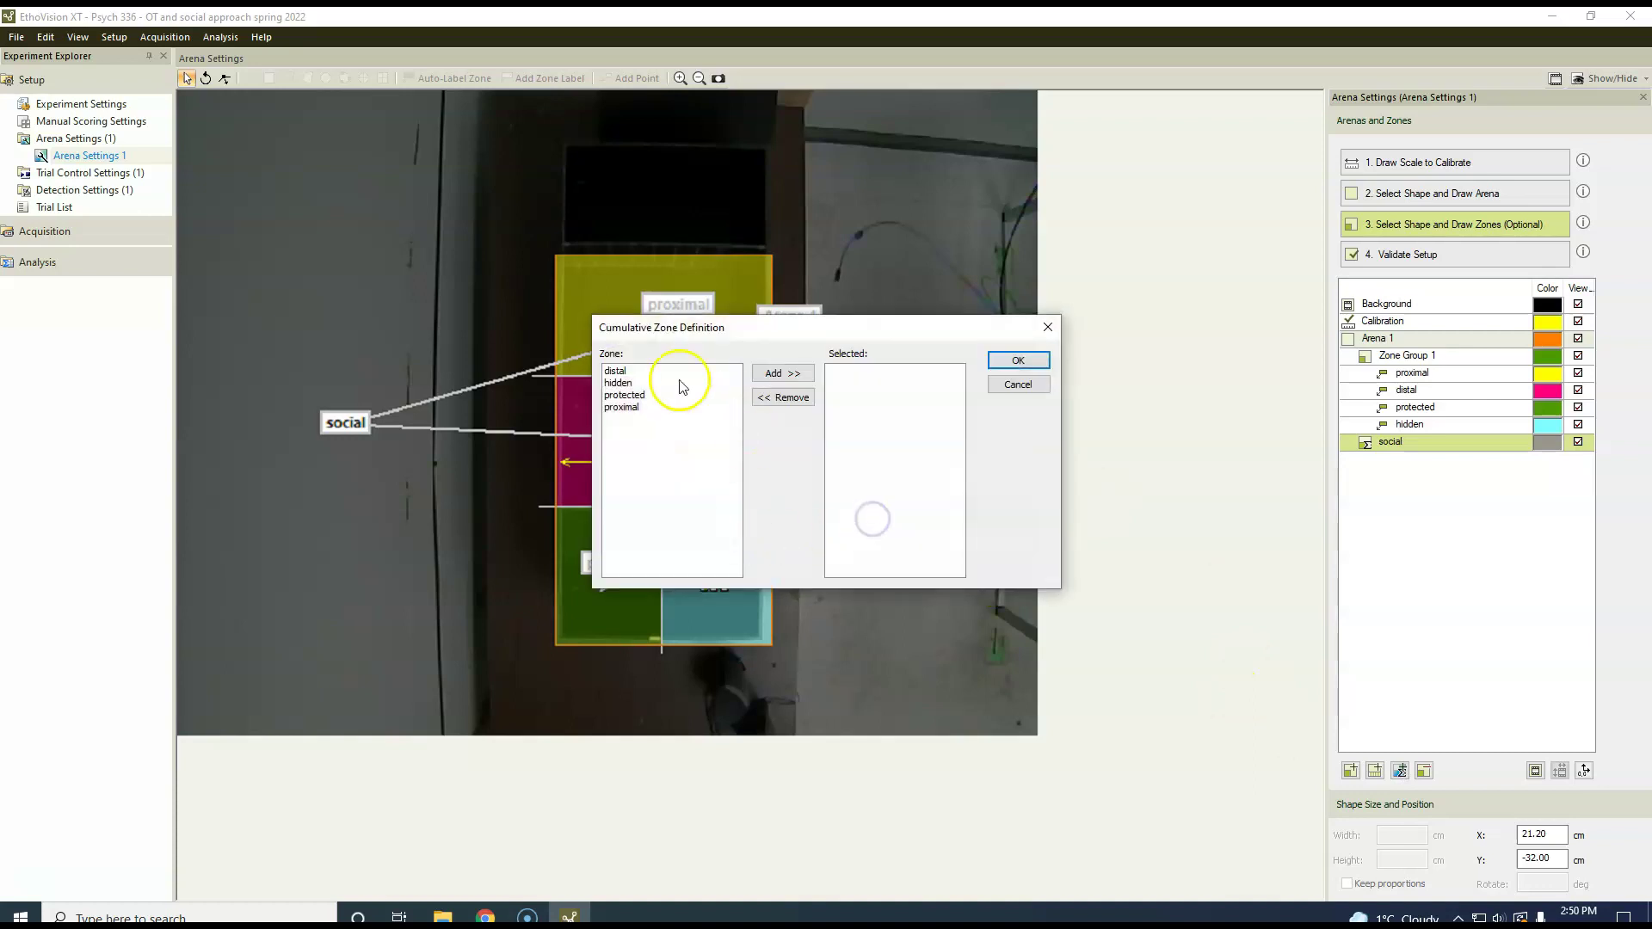
click(613, 383)
click(778, 374)
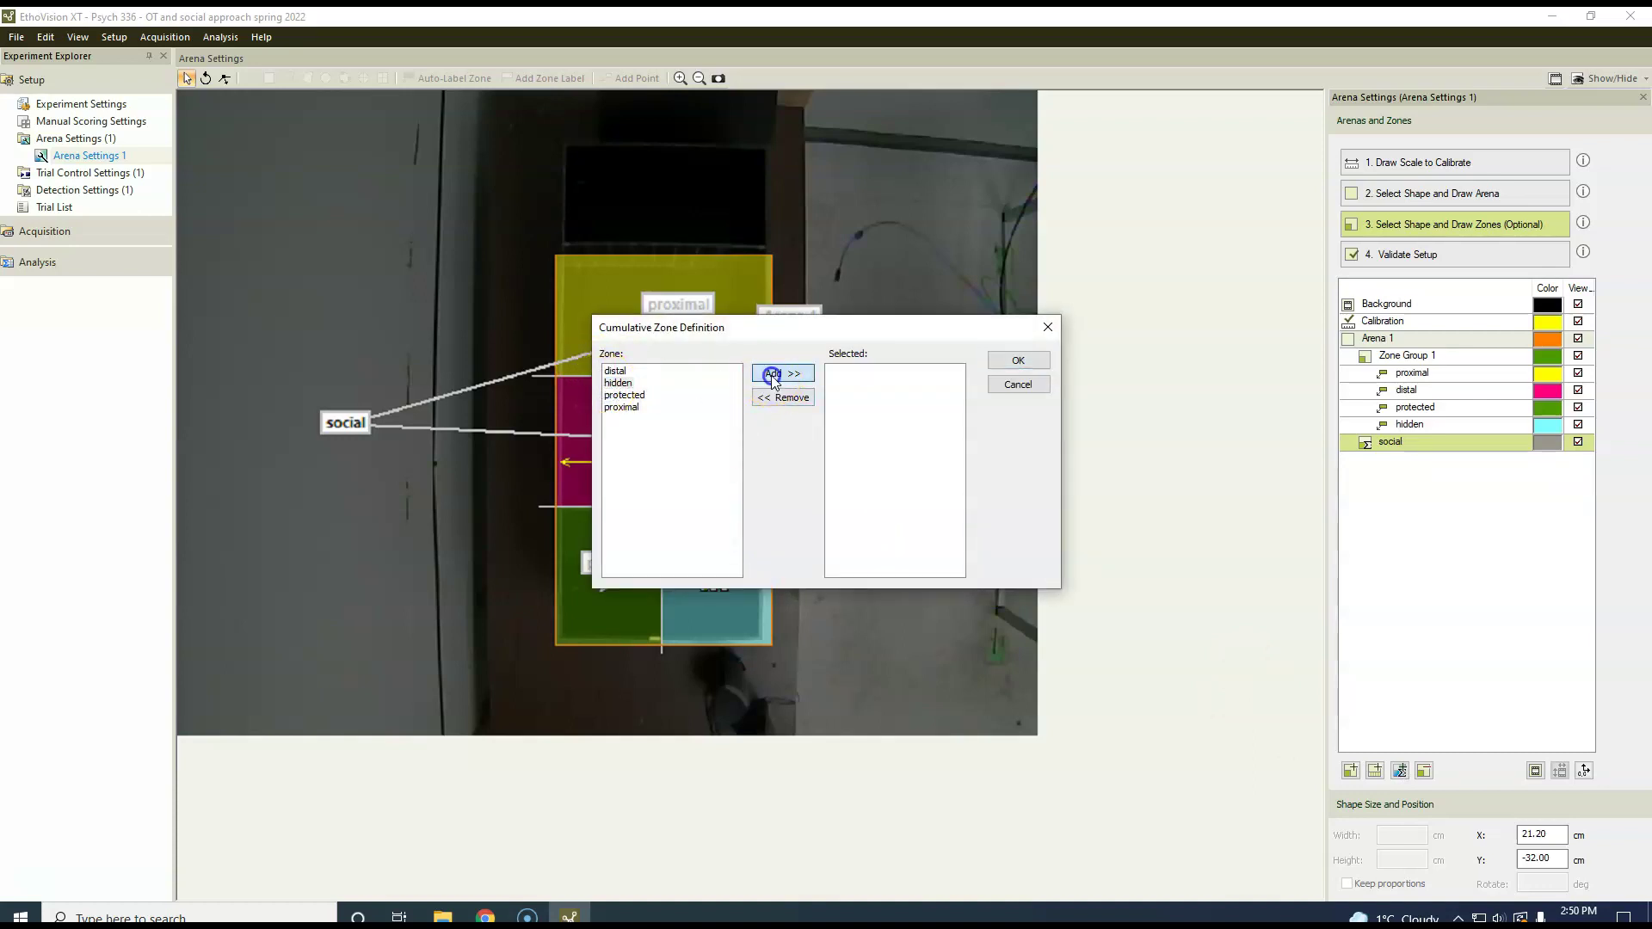
click(637, 383)
click(792, 373)
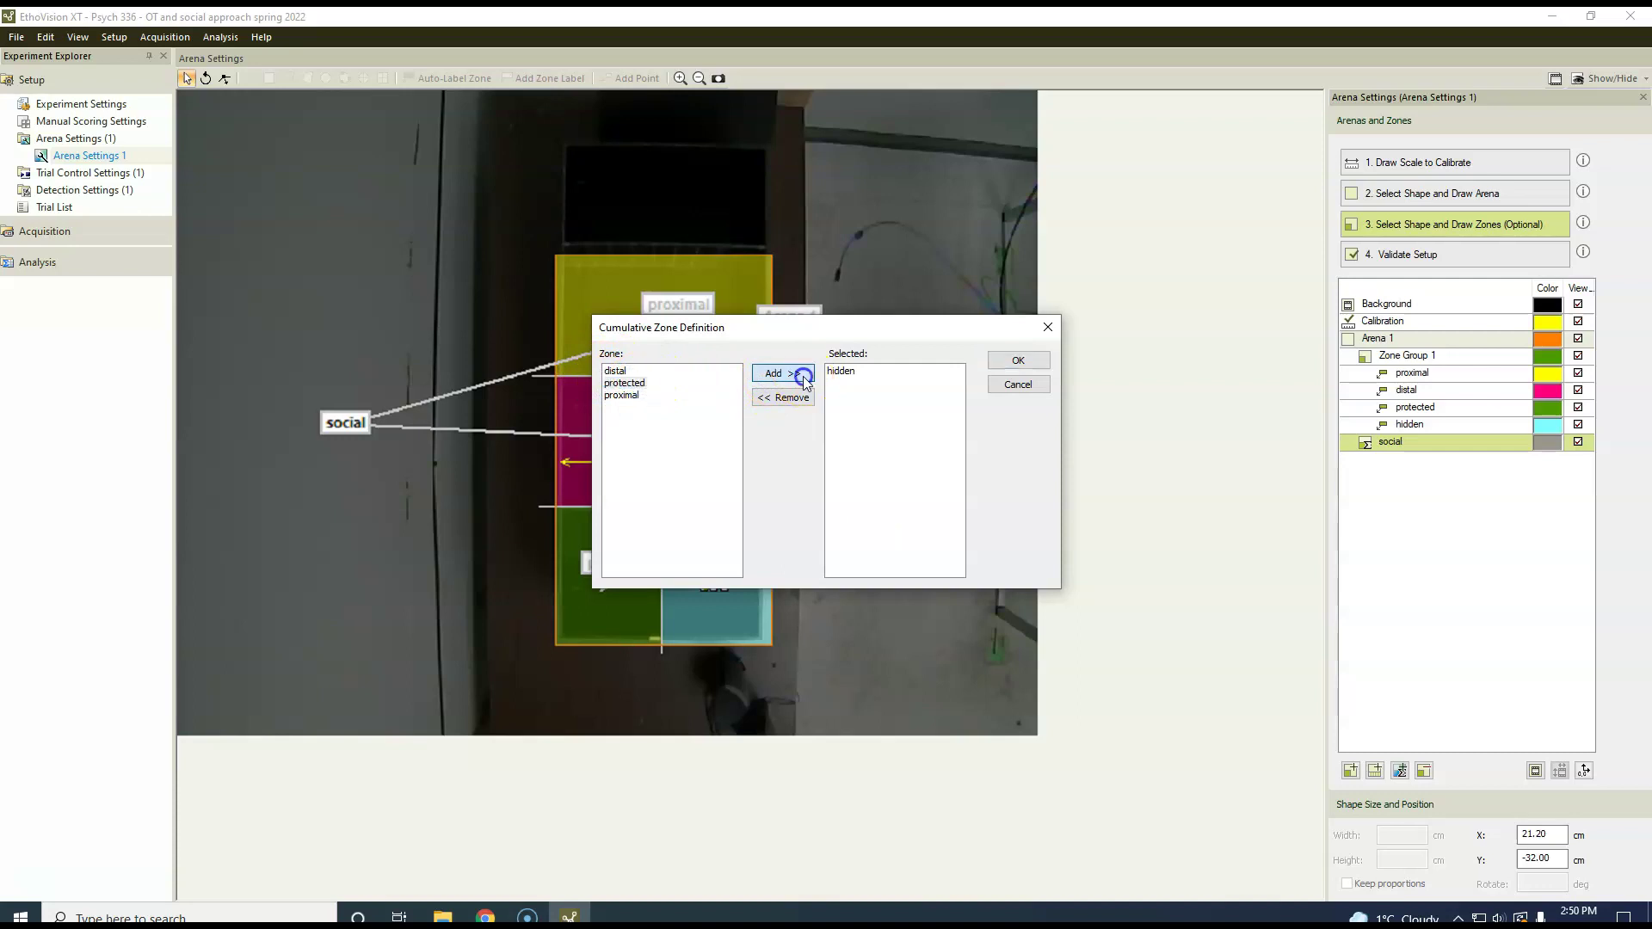
click(1016, 361)
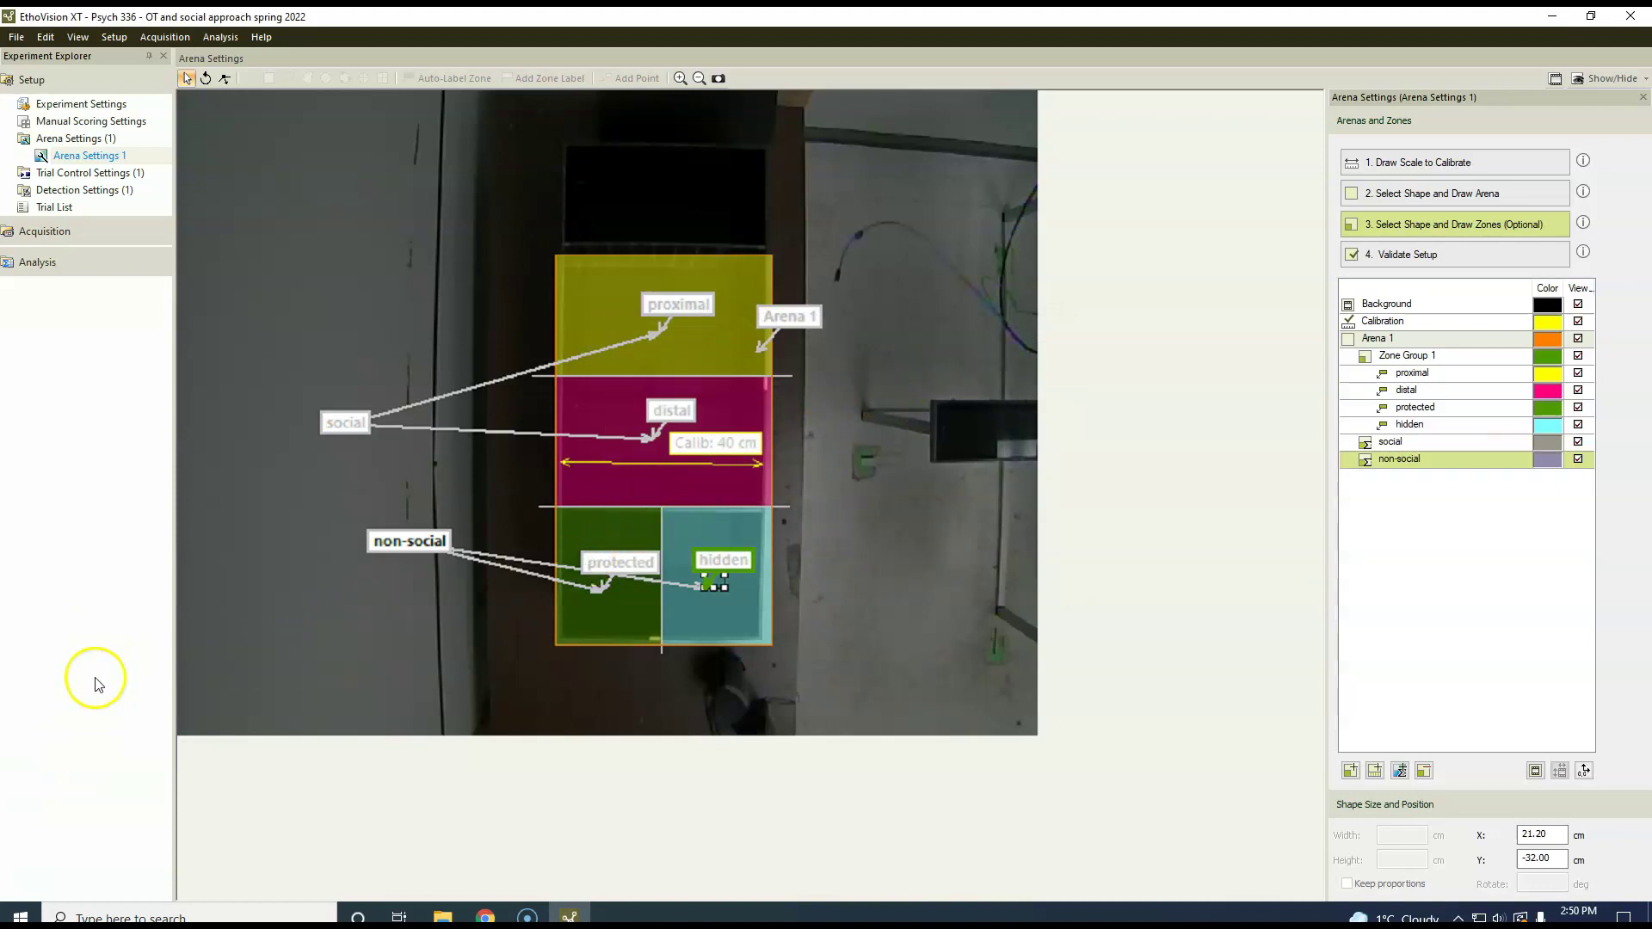
Step: Validate the arena setup and close the validation message
click(36, 887)
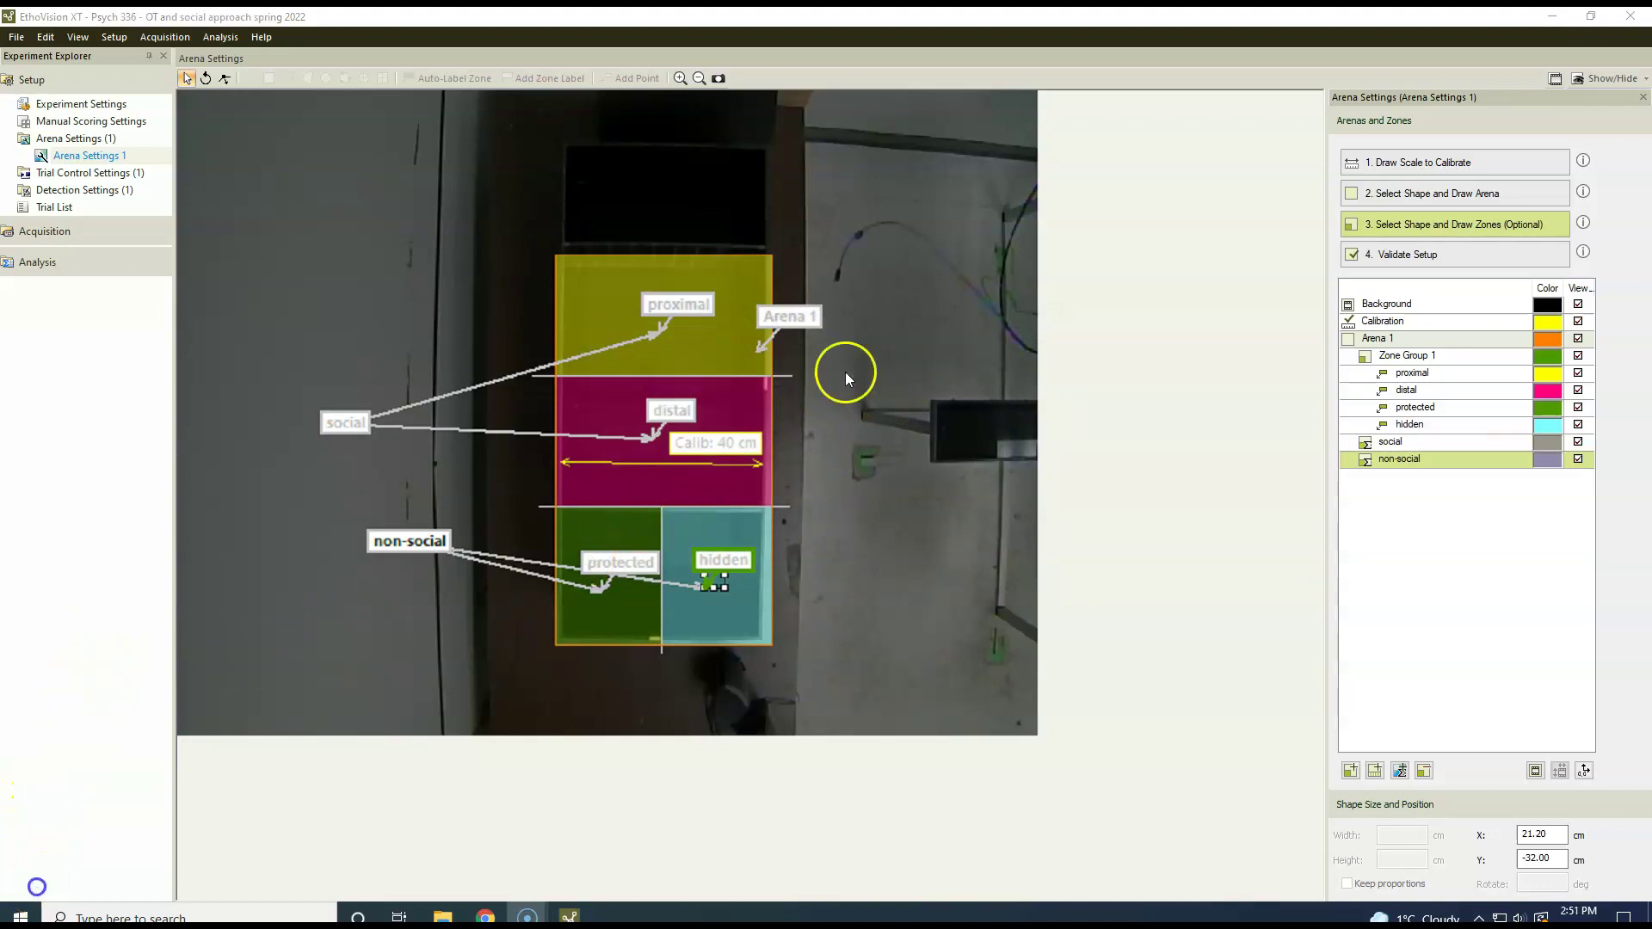
click(1420, 255)
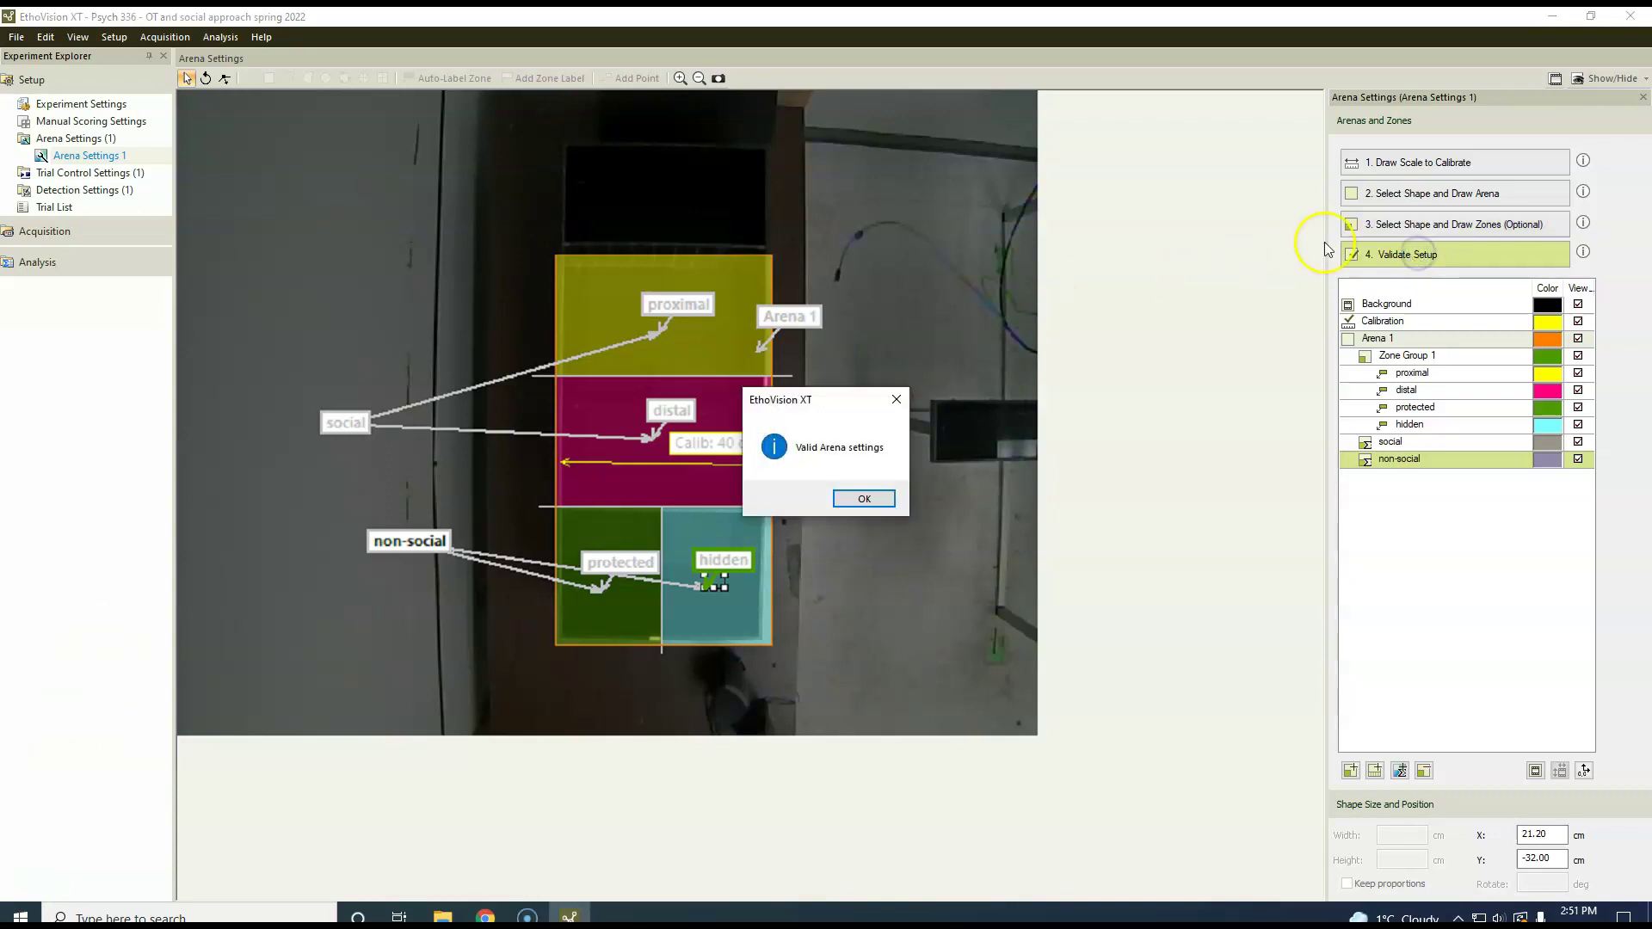
click(864, 498)
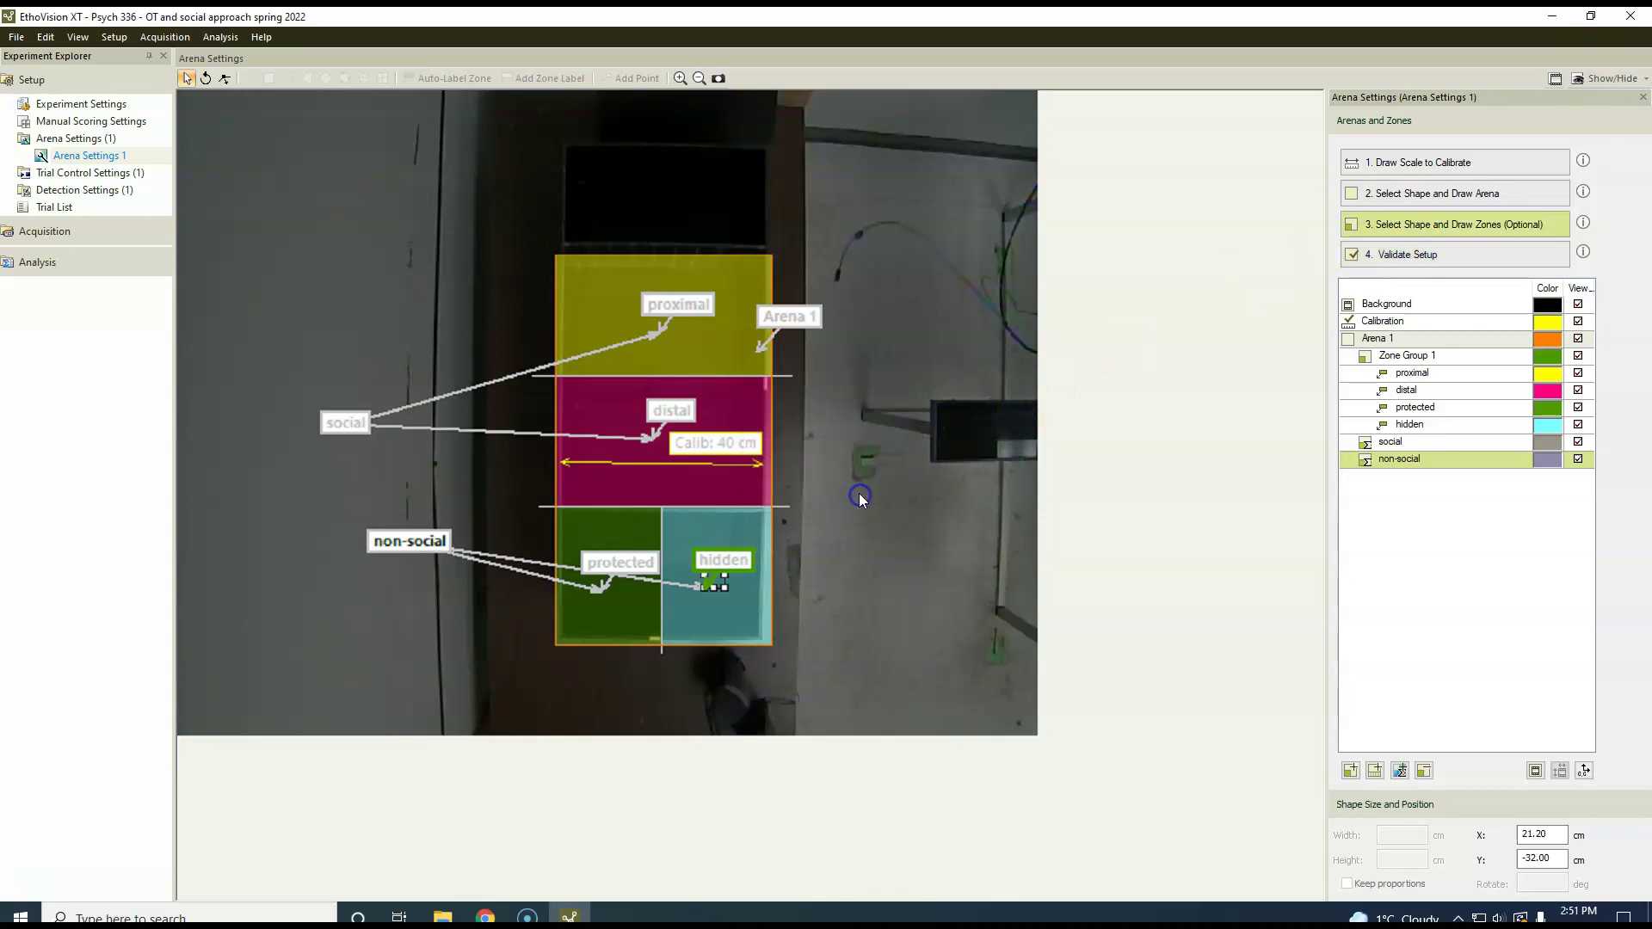
Step: In Trial Control Settings 1, set the in-zone start condition to a current duration of at least 2.00 s in the arena
double_click(76, 175)
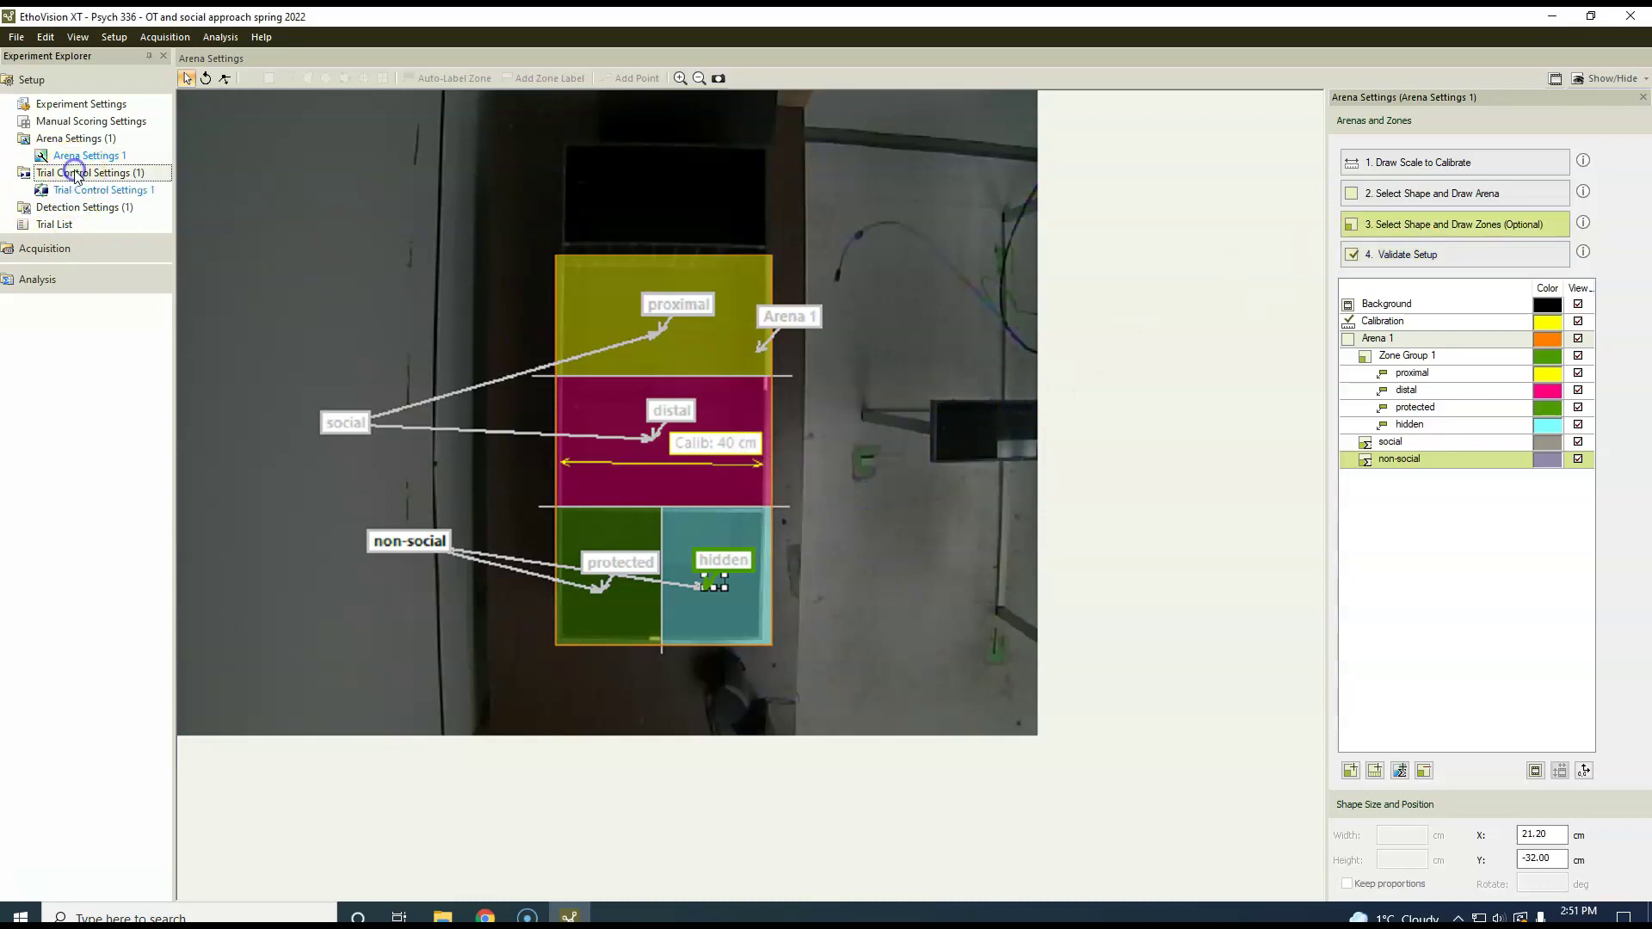
click(93, 190)
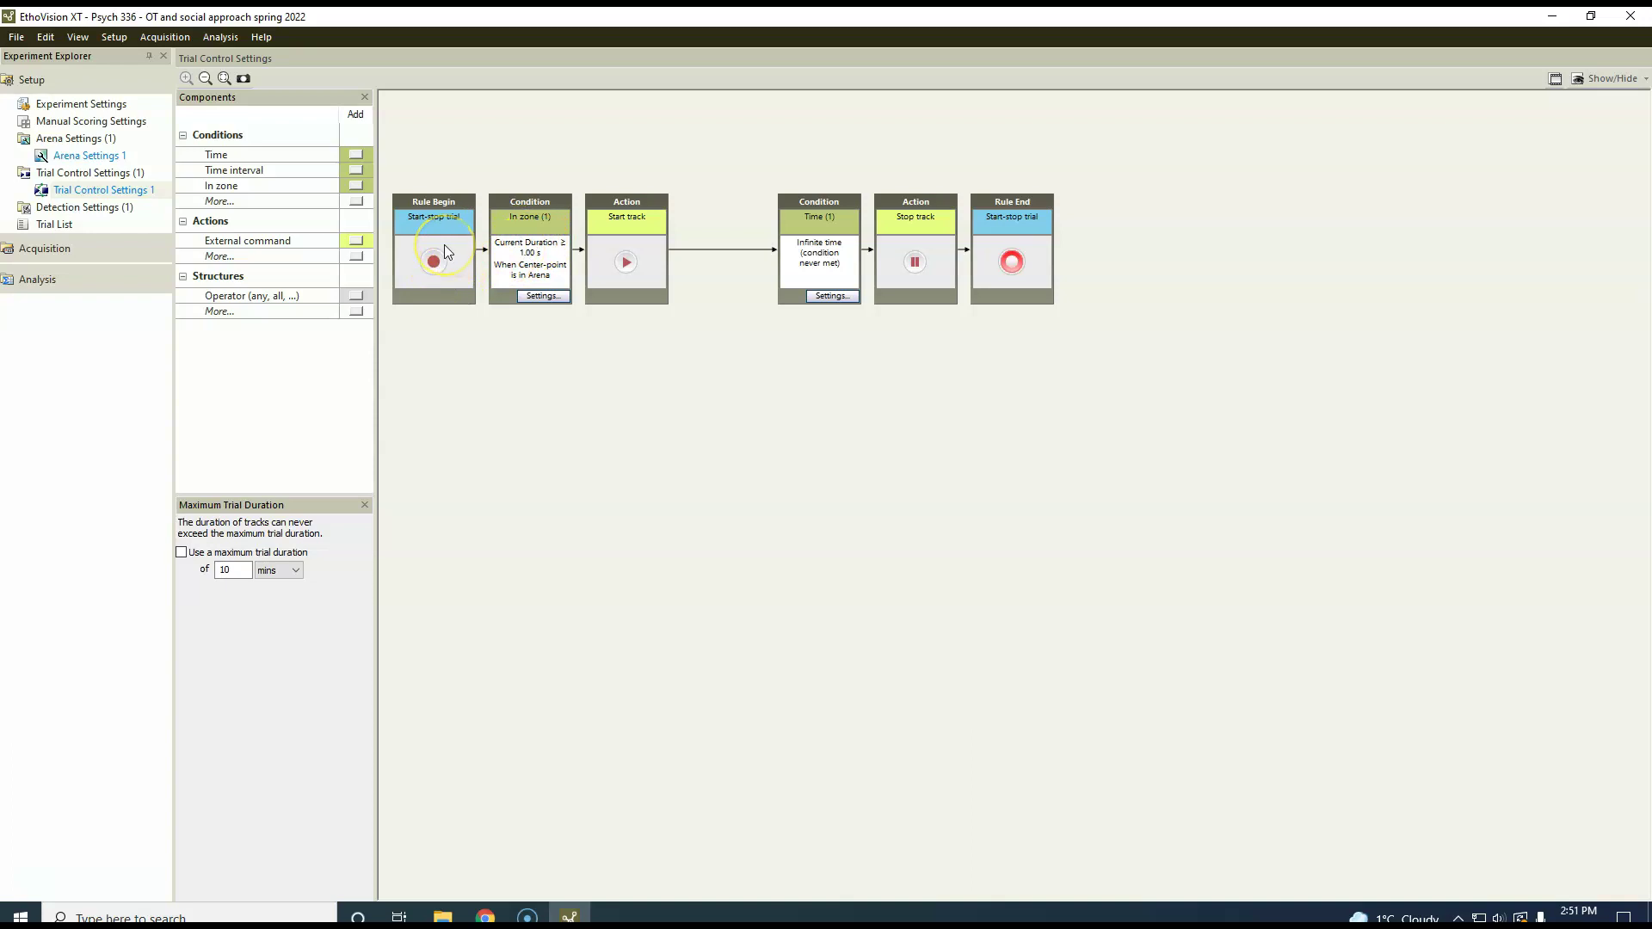
click(540, 297)
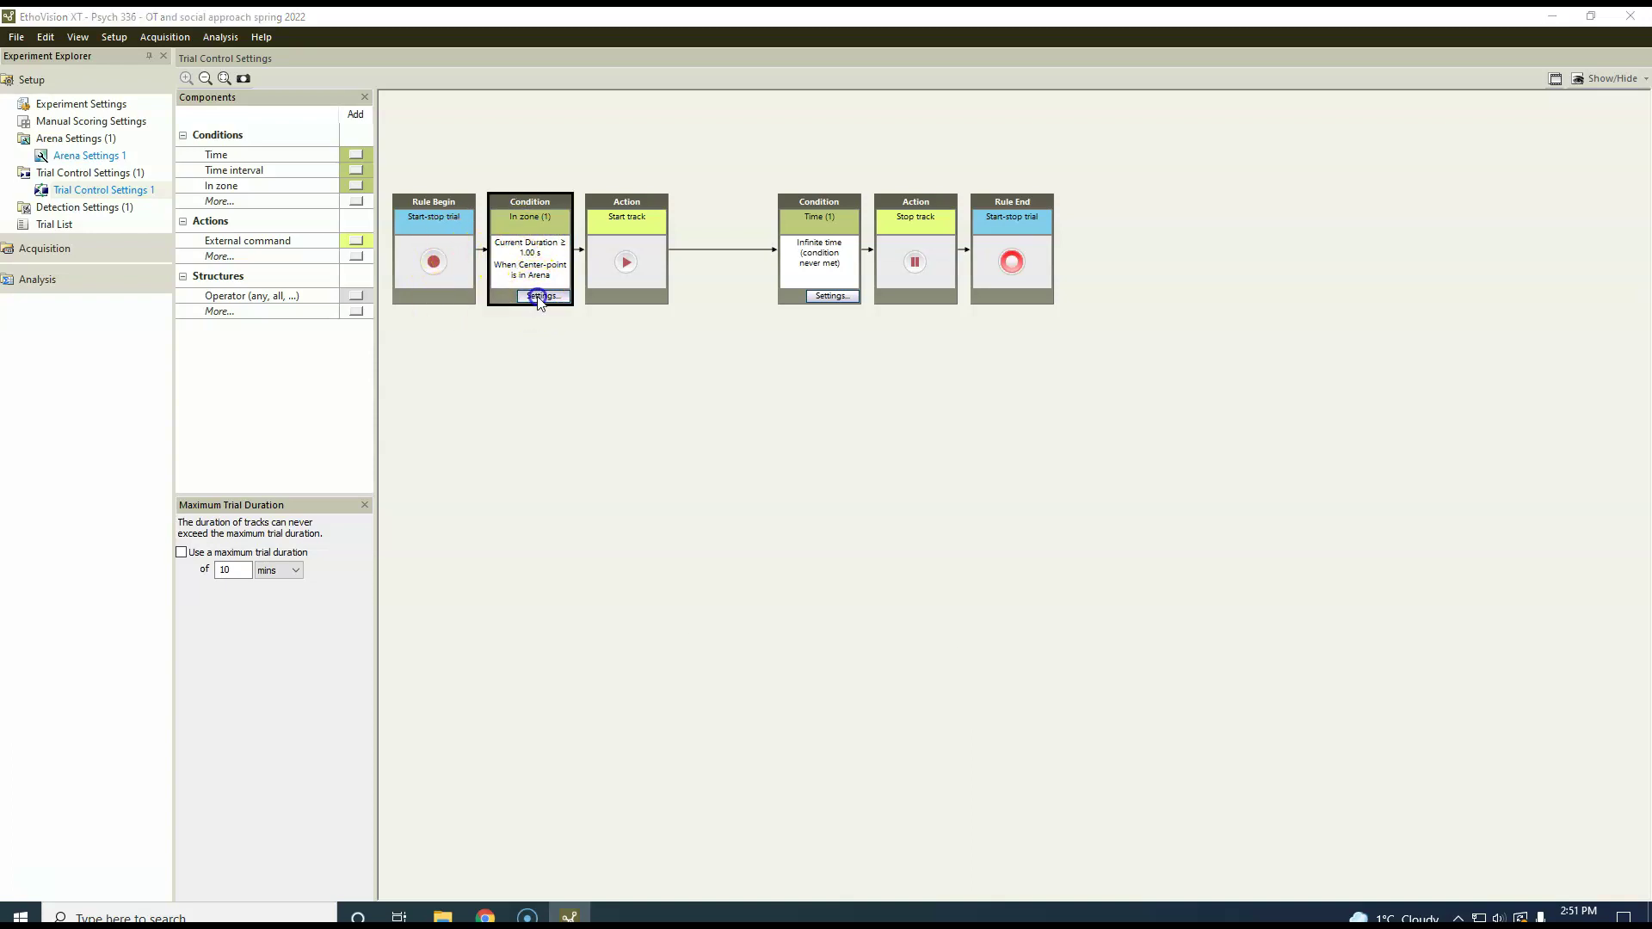
click(865, 501)
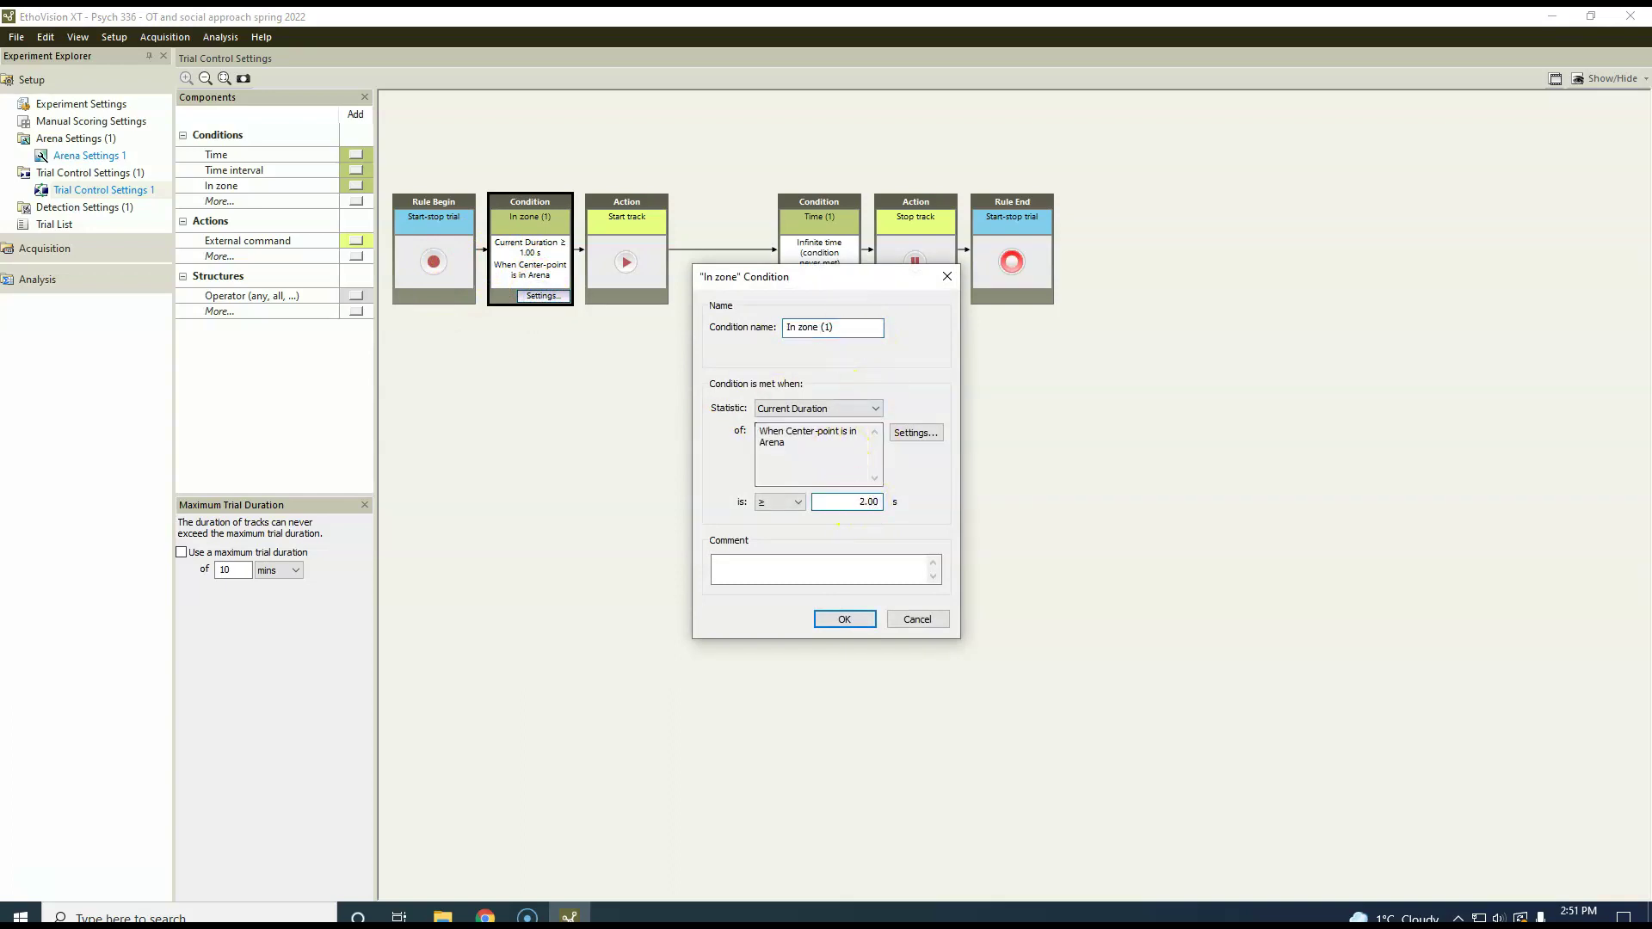
click(830, 622)
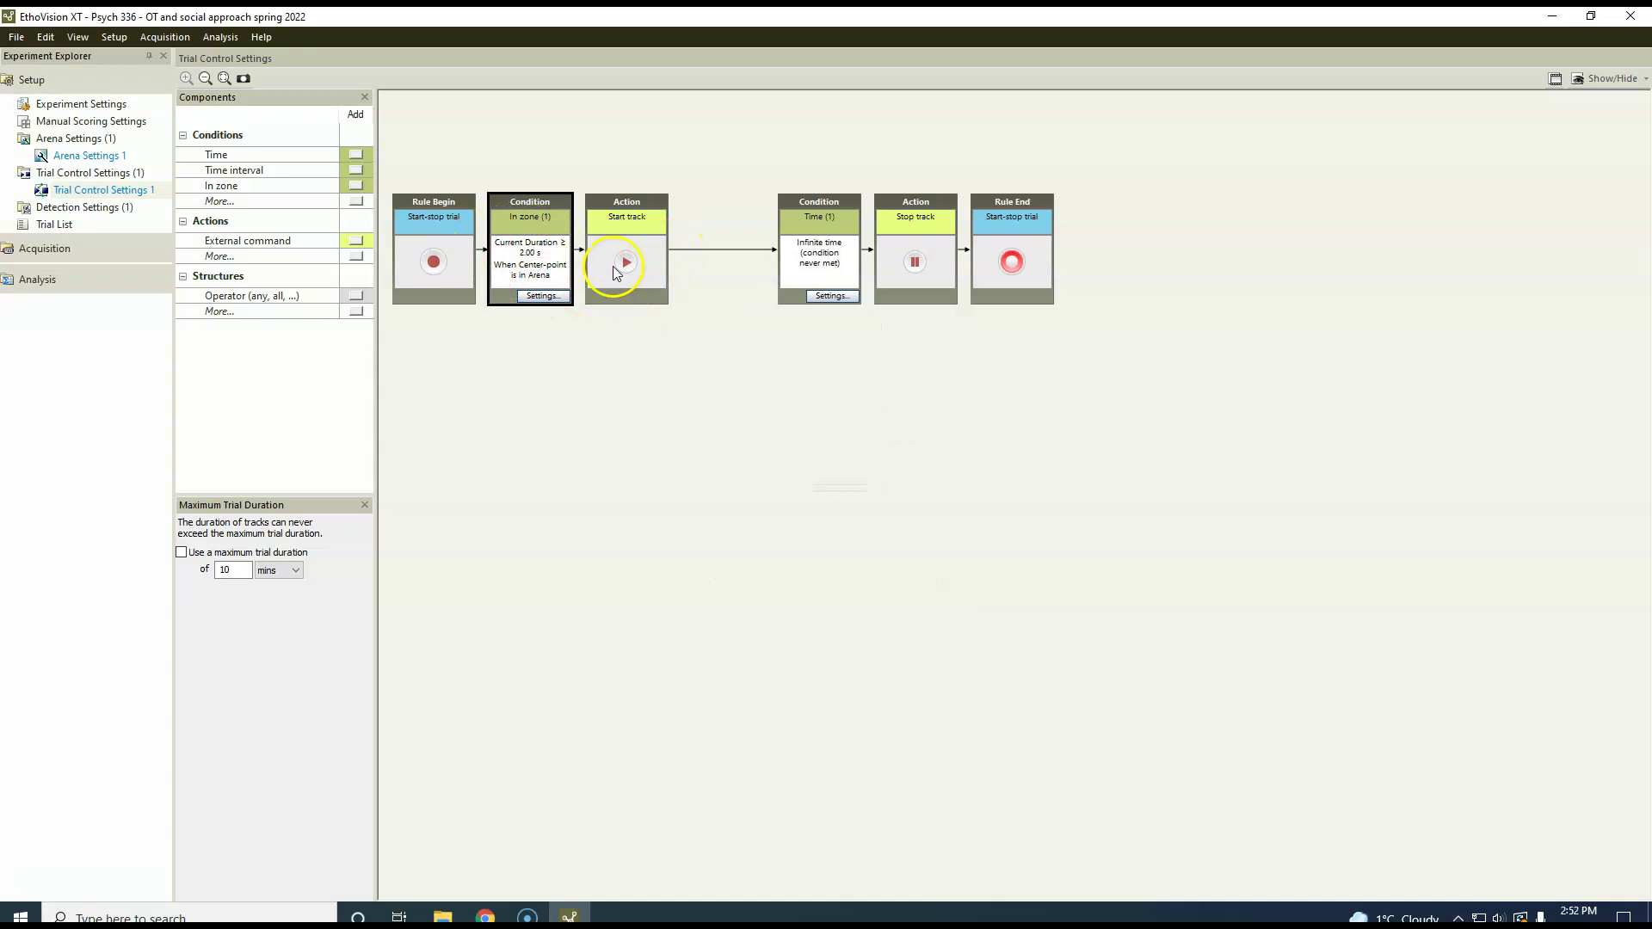
Step: Set the time condition before the stop-track action to be met after 3 minutes
click(827, 297)
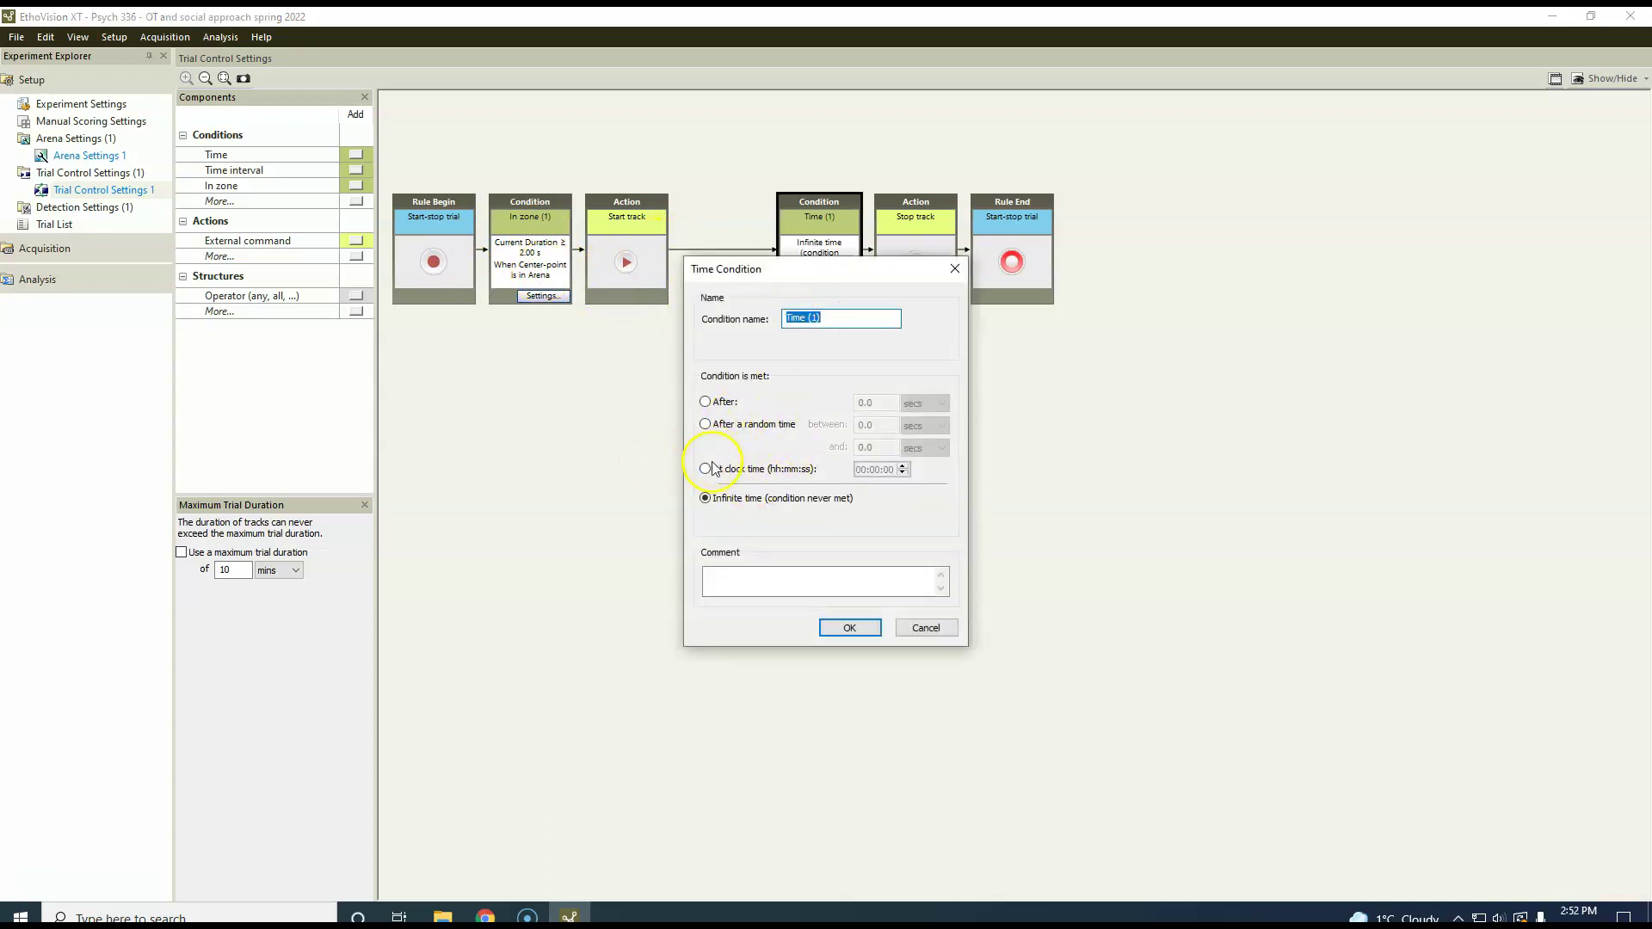
click(704, 402)
click(922, 403)
click(927, 427)
drag(876, 402, 782, 404)
text(3)
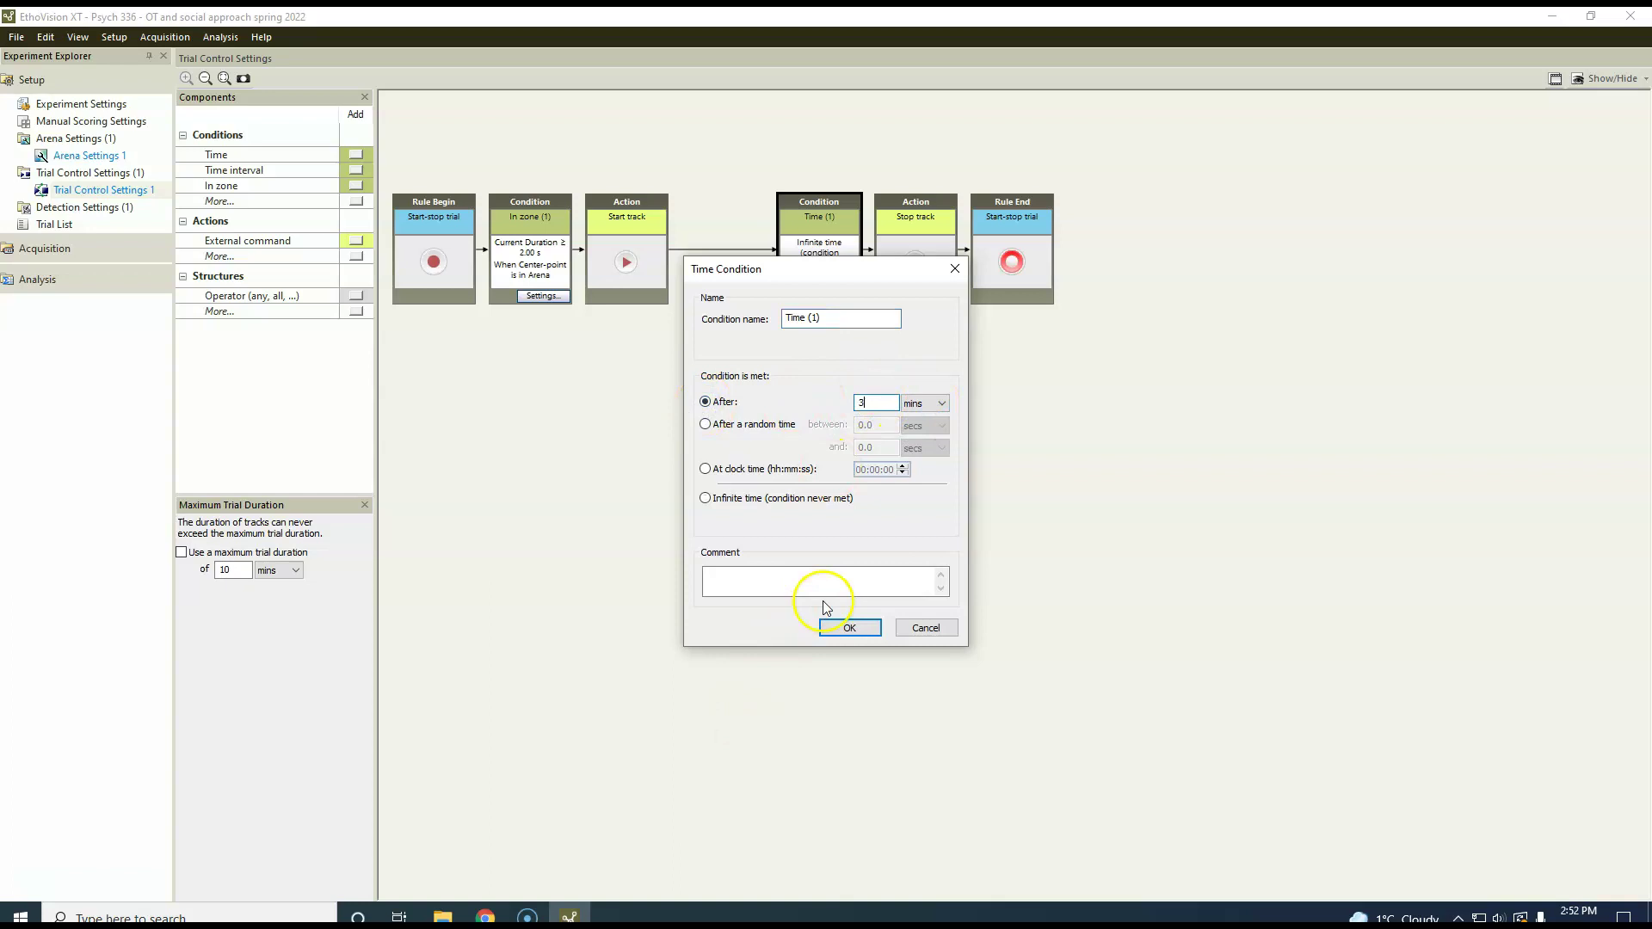
click(851, 627)
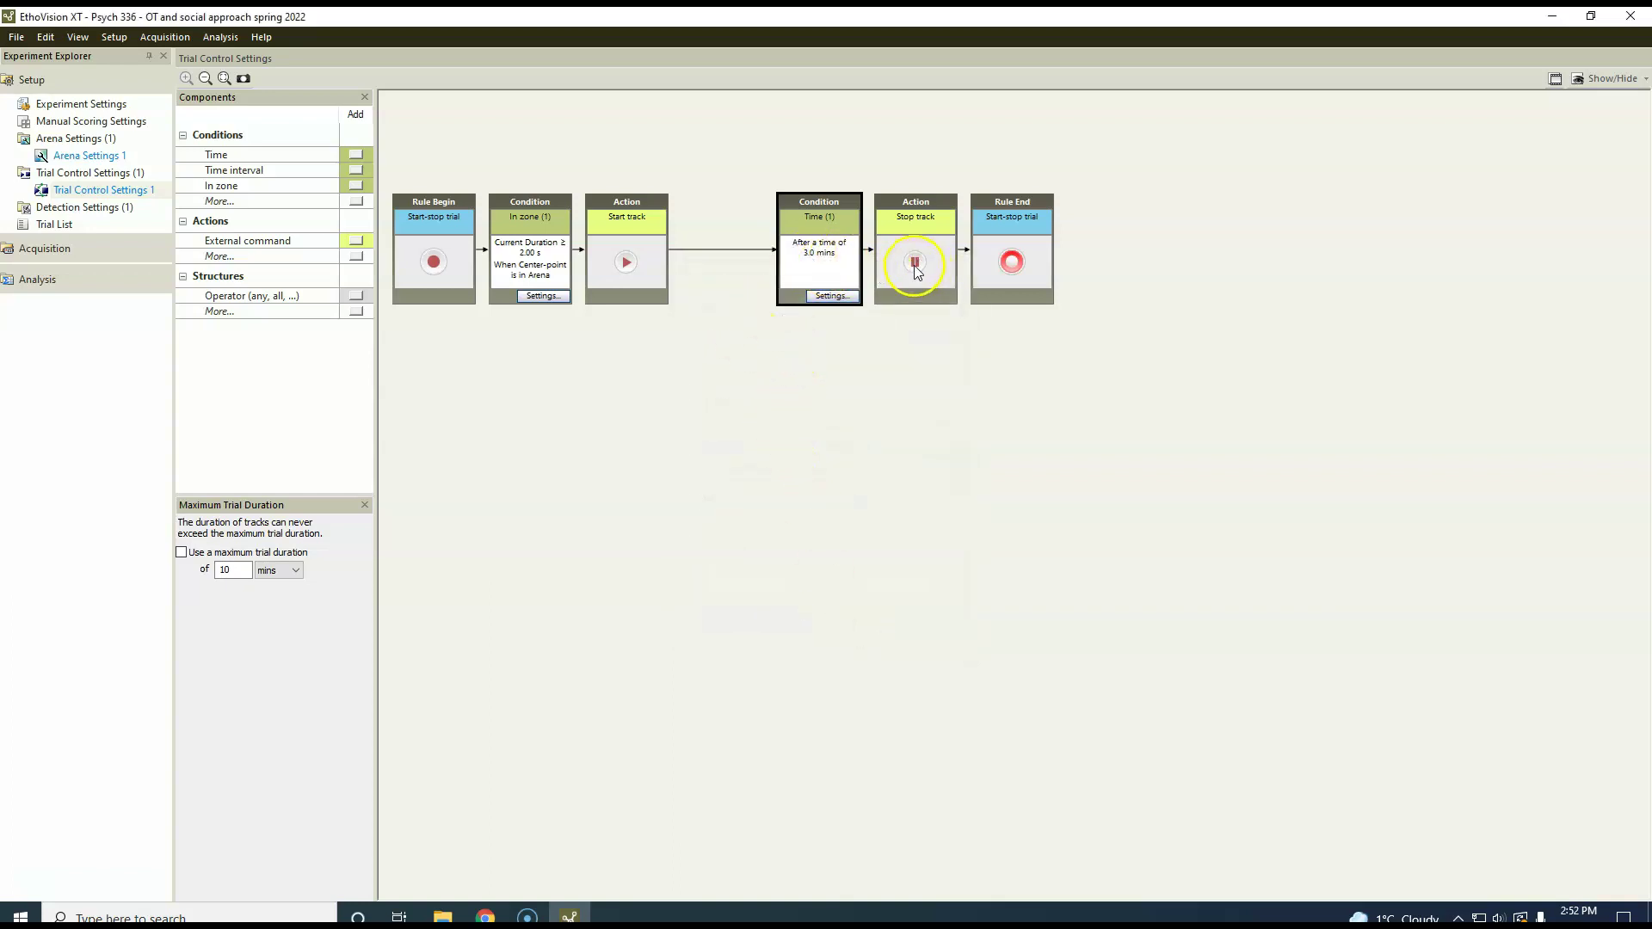
Step: Create a second trial control settings profile with the default name Trial Control Settings 2
right_click(60, 174)
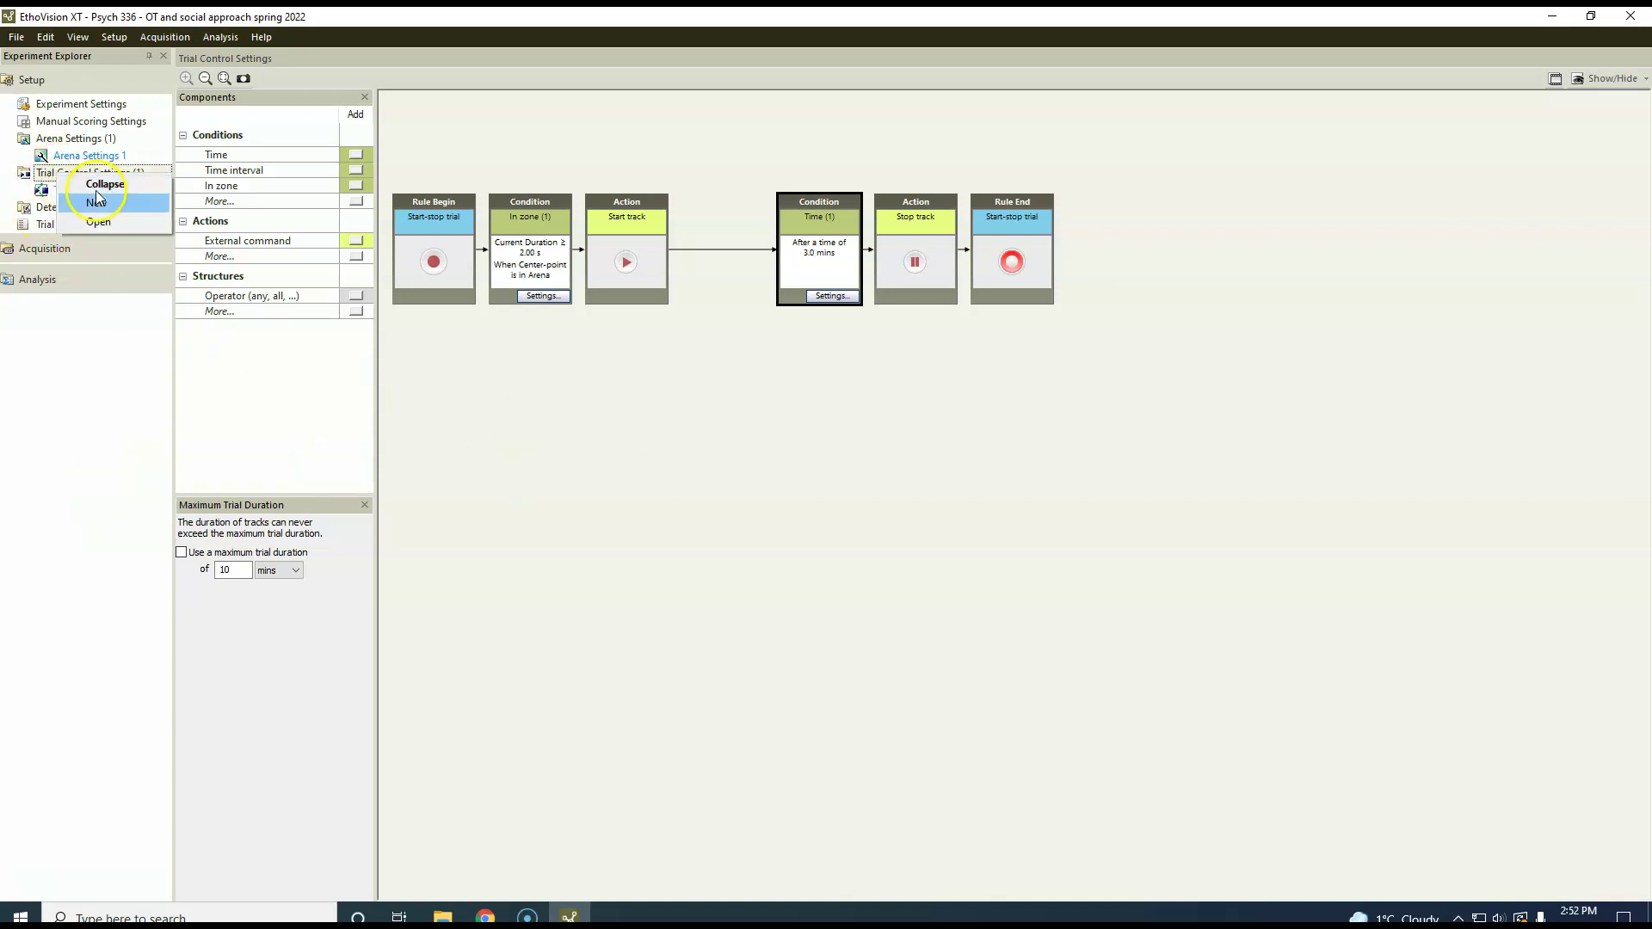
click(96, 205)
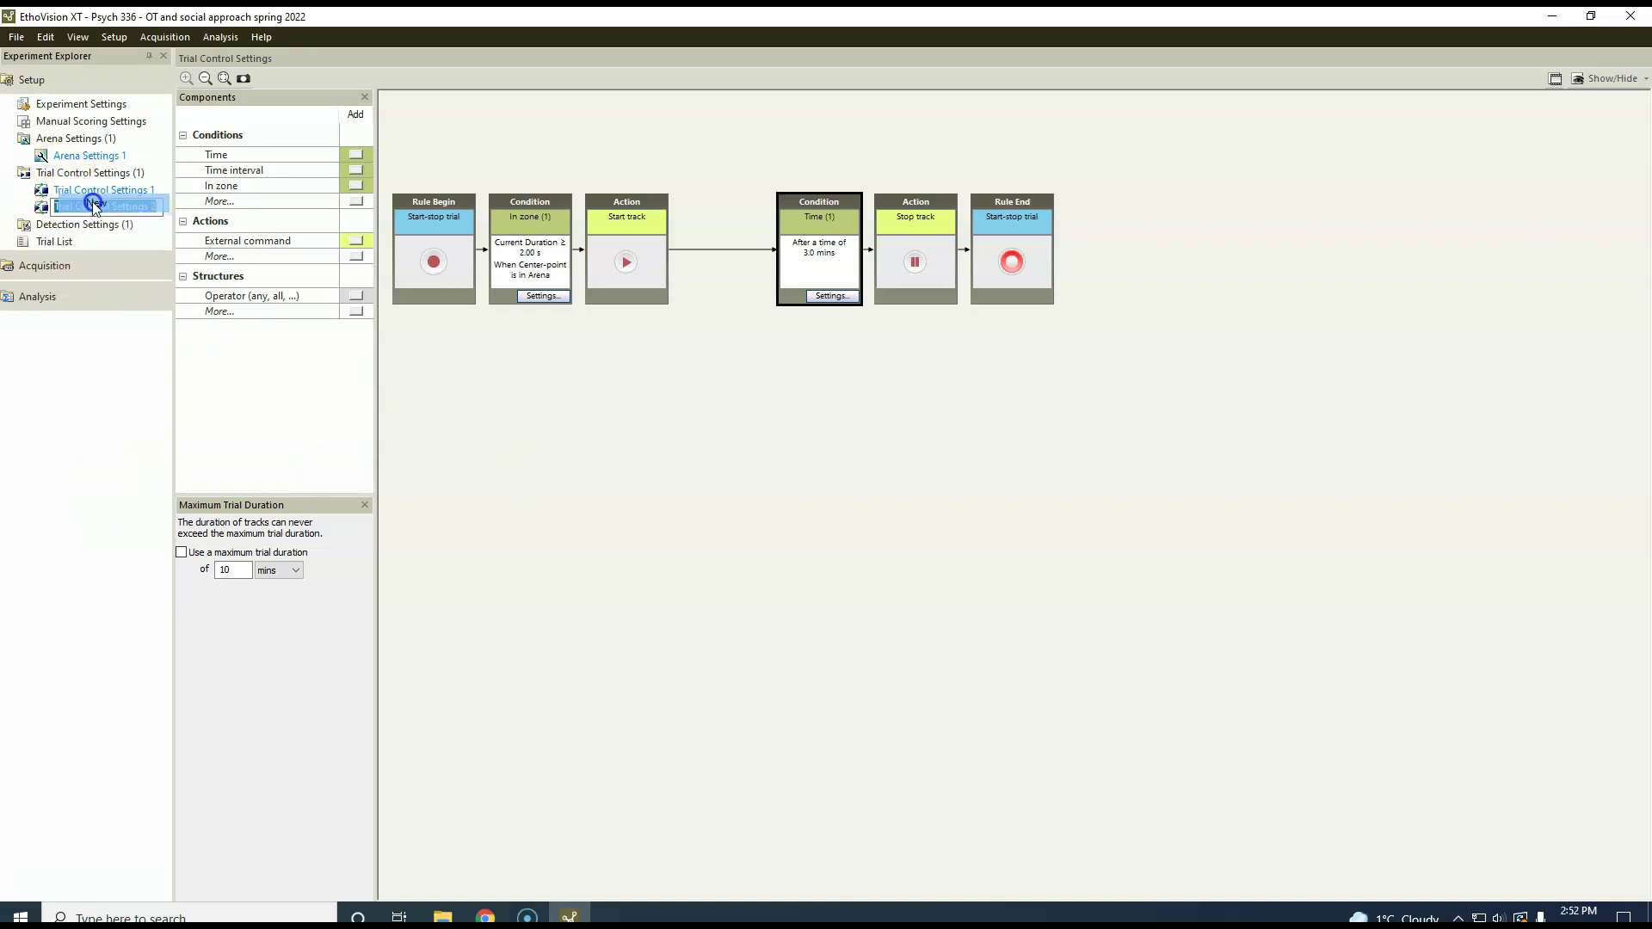
click(40, 207)
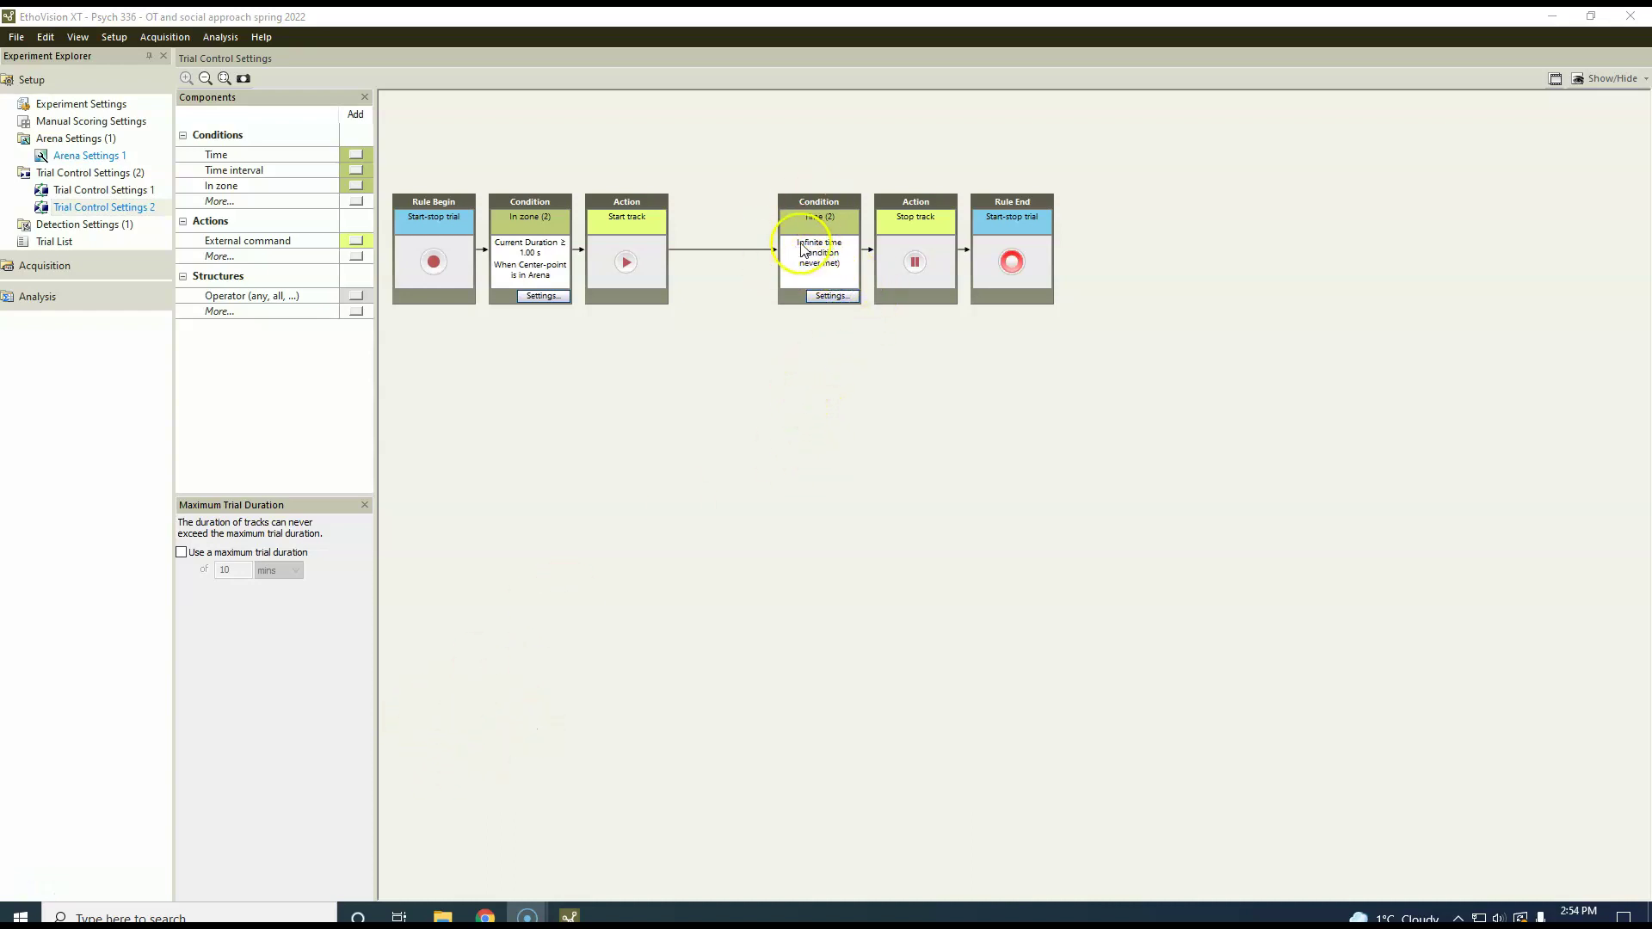
Step: Set the time condition in Trial Control Settings 2 to be met after 10 minutes
click(824, 298)
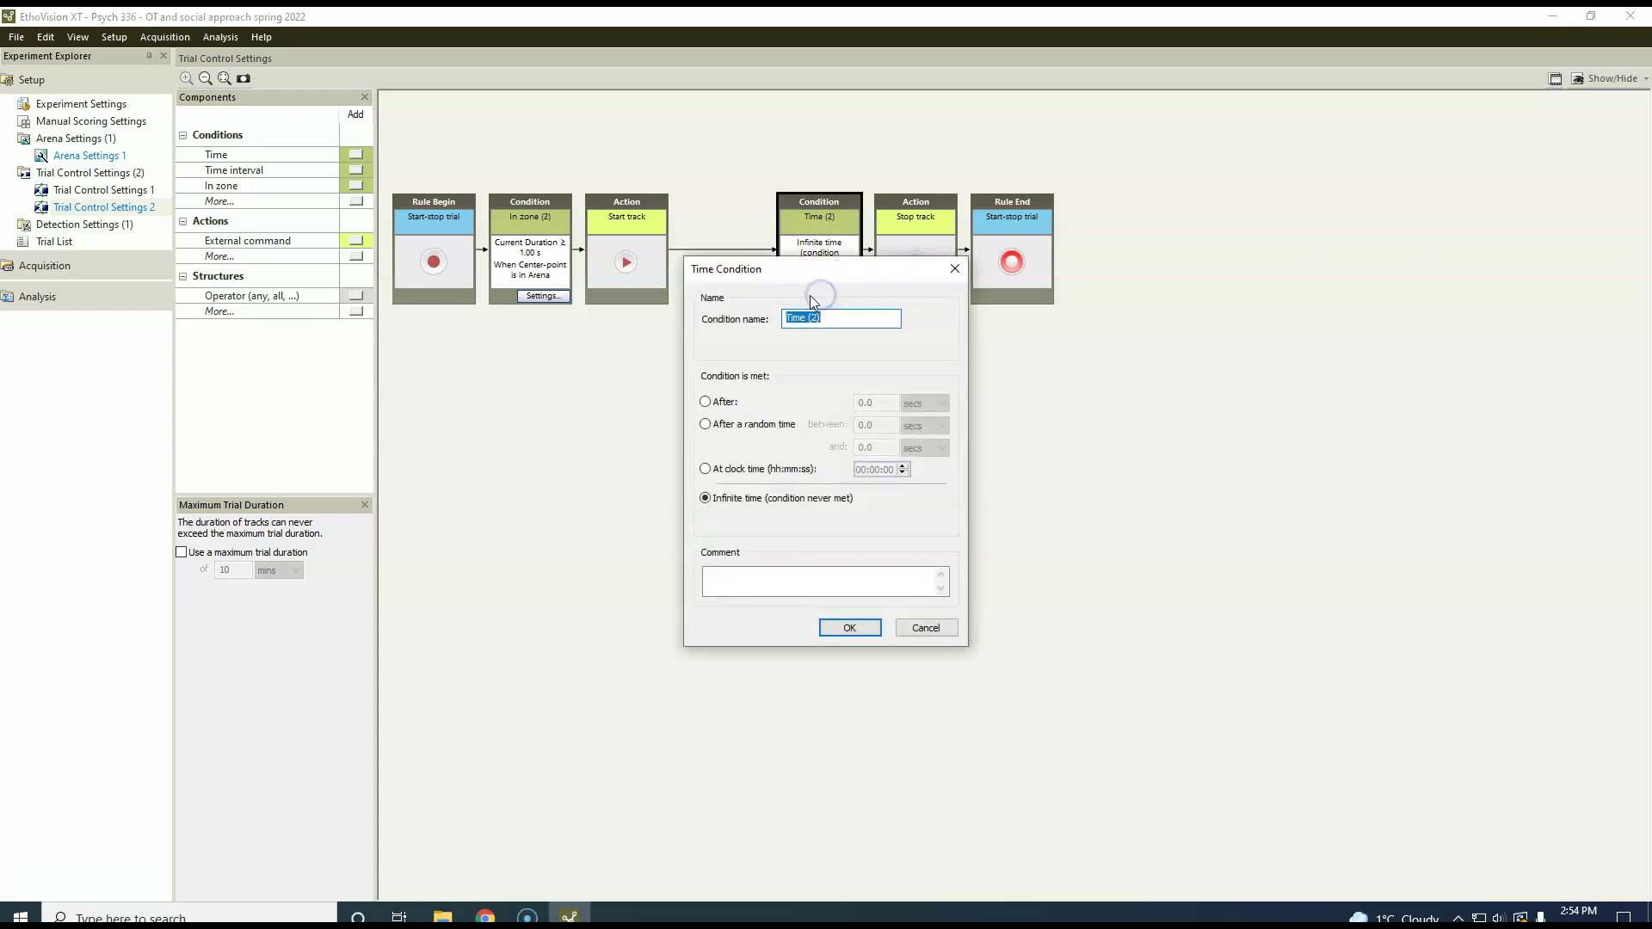
click(705, 402)
click(941, 404)
click(921, 425)
double_click(886, 404)
drag(887, 405, 786, 400)
text(10)
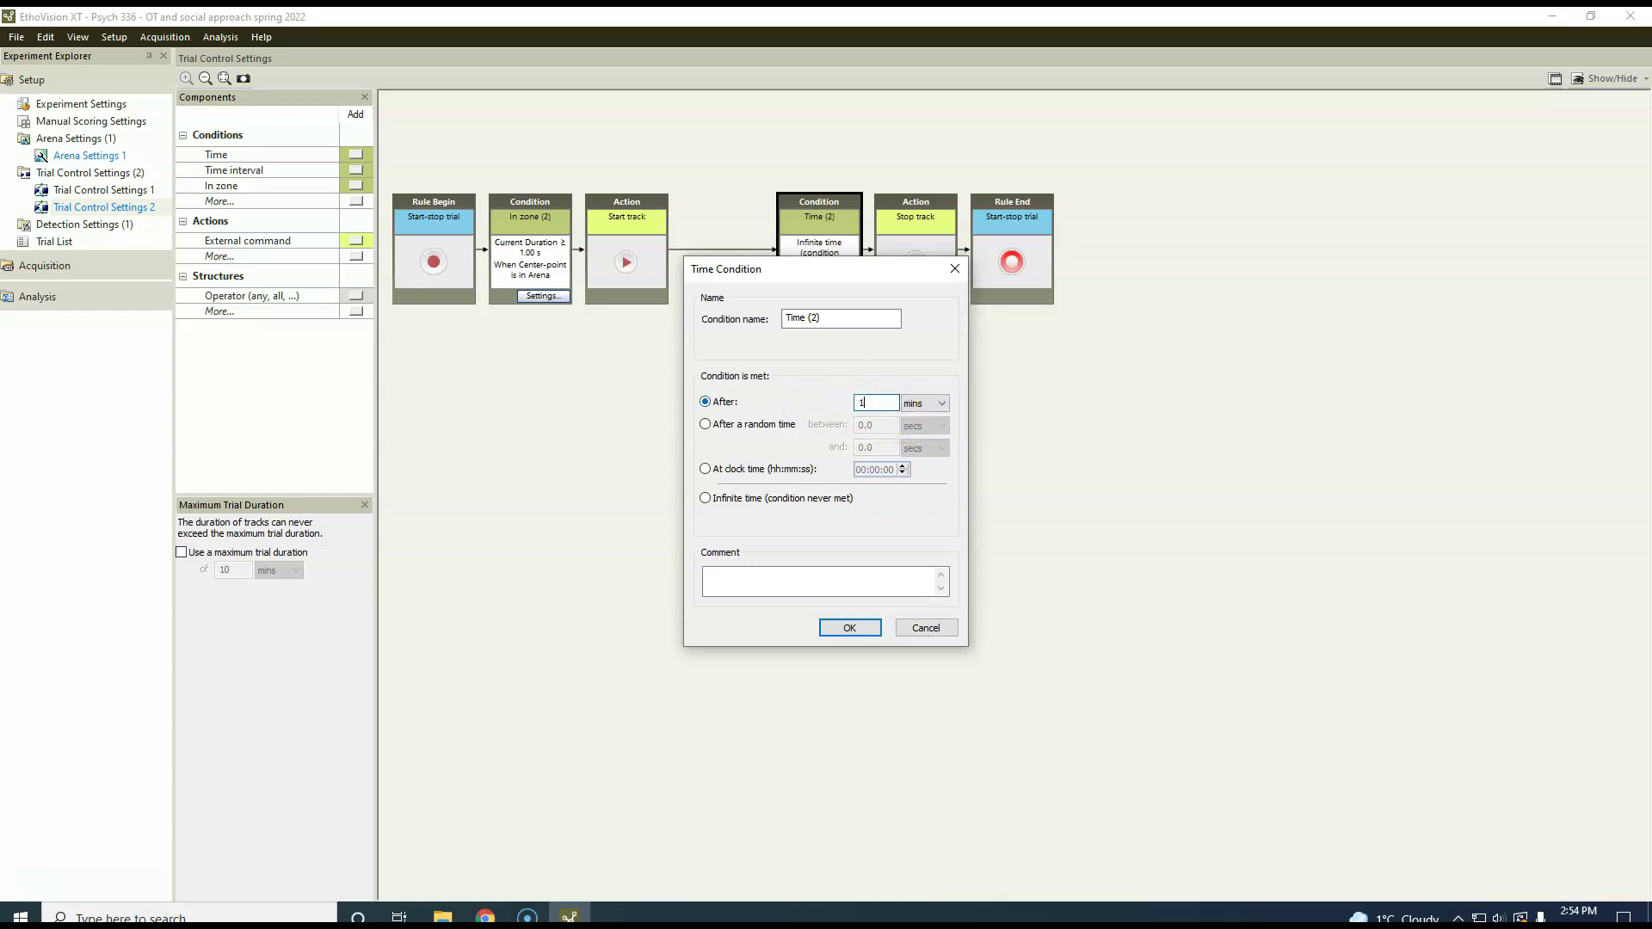
click(847, 631)
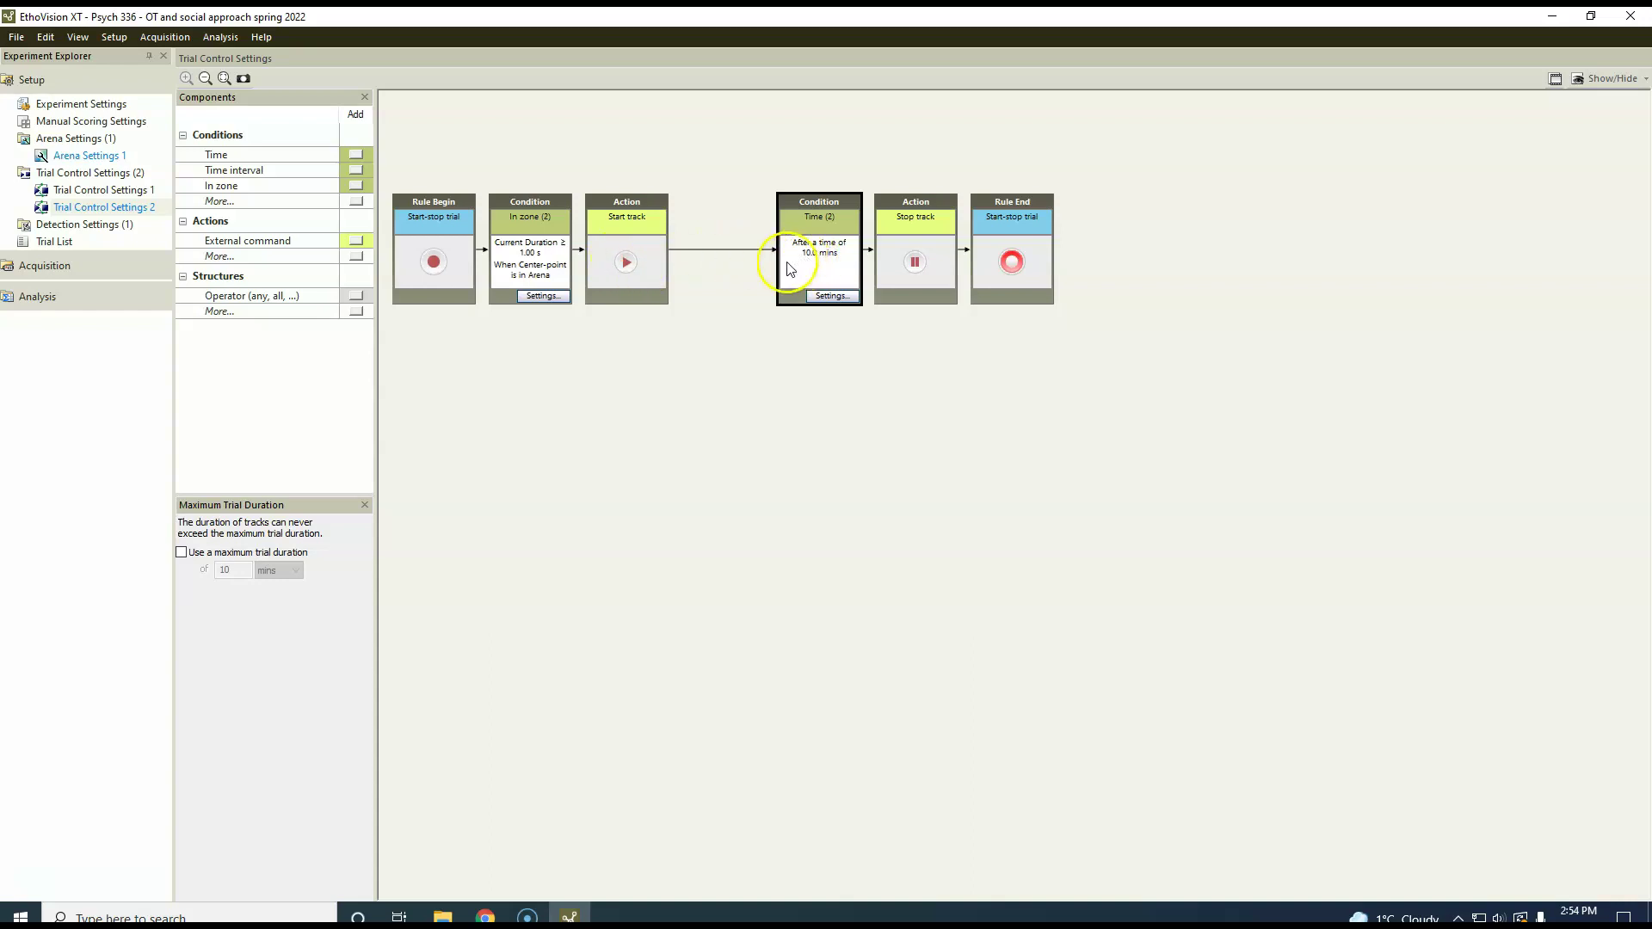
Step: Open Detection Settings 1 with its advanced options and set the detection method to Dynamic Subtraction
click(101, 225)
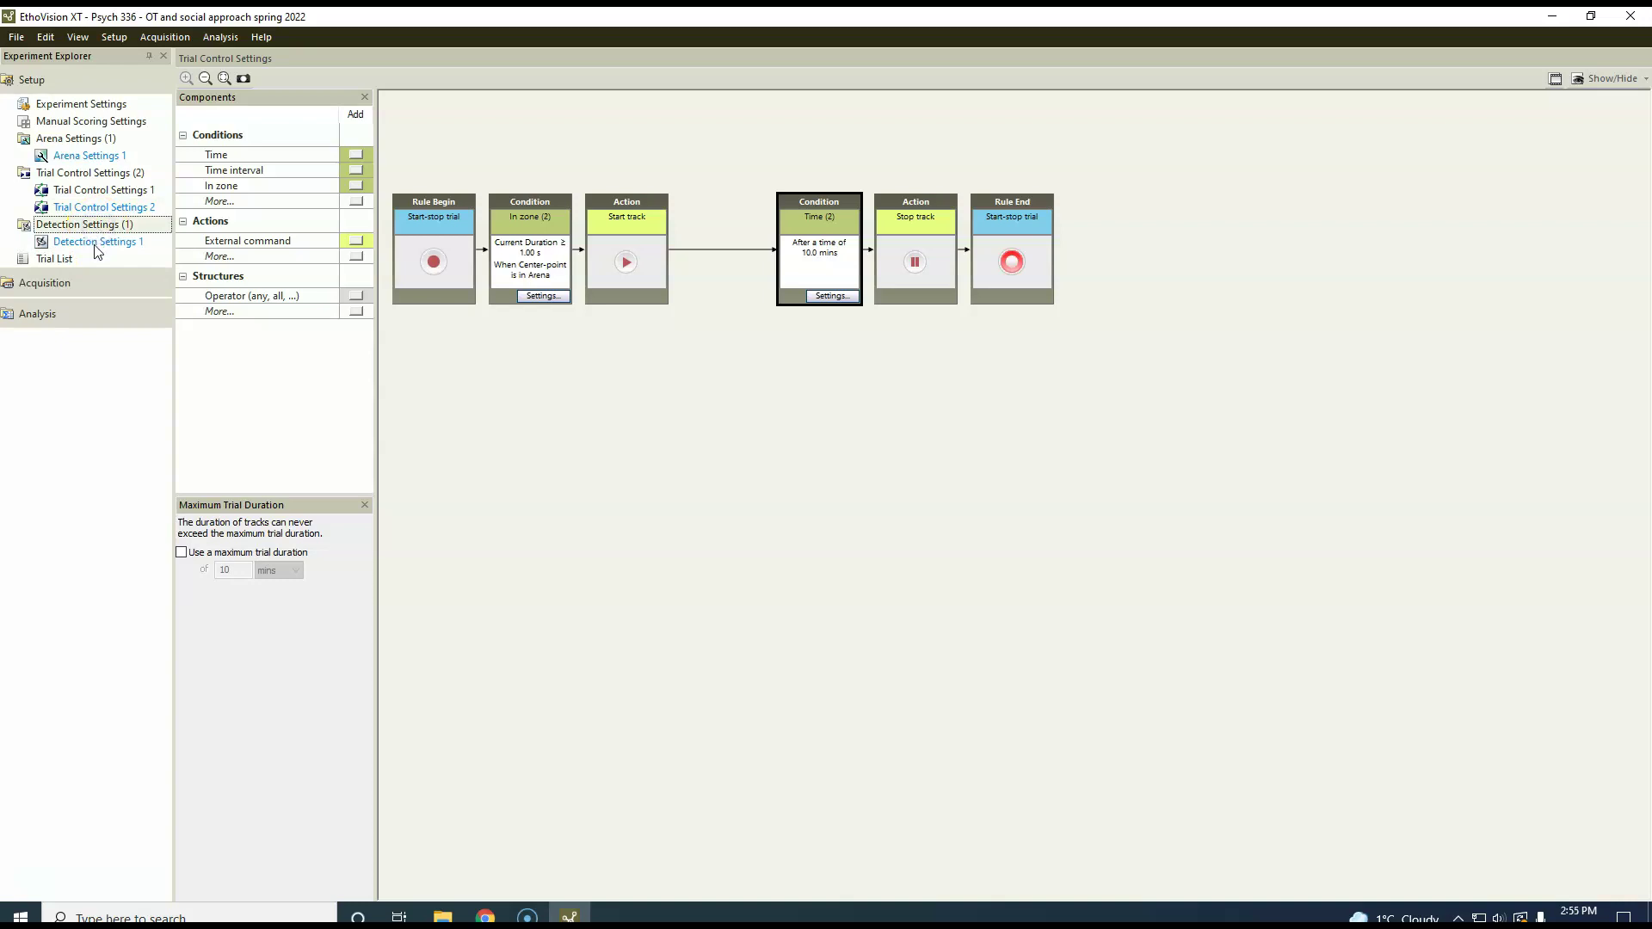
double_click(95, 242)
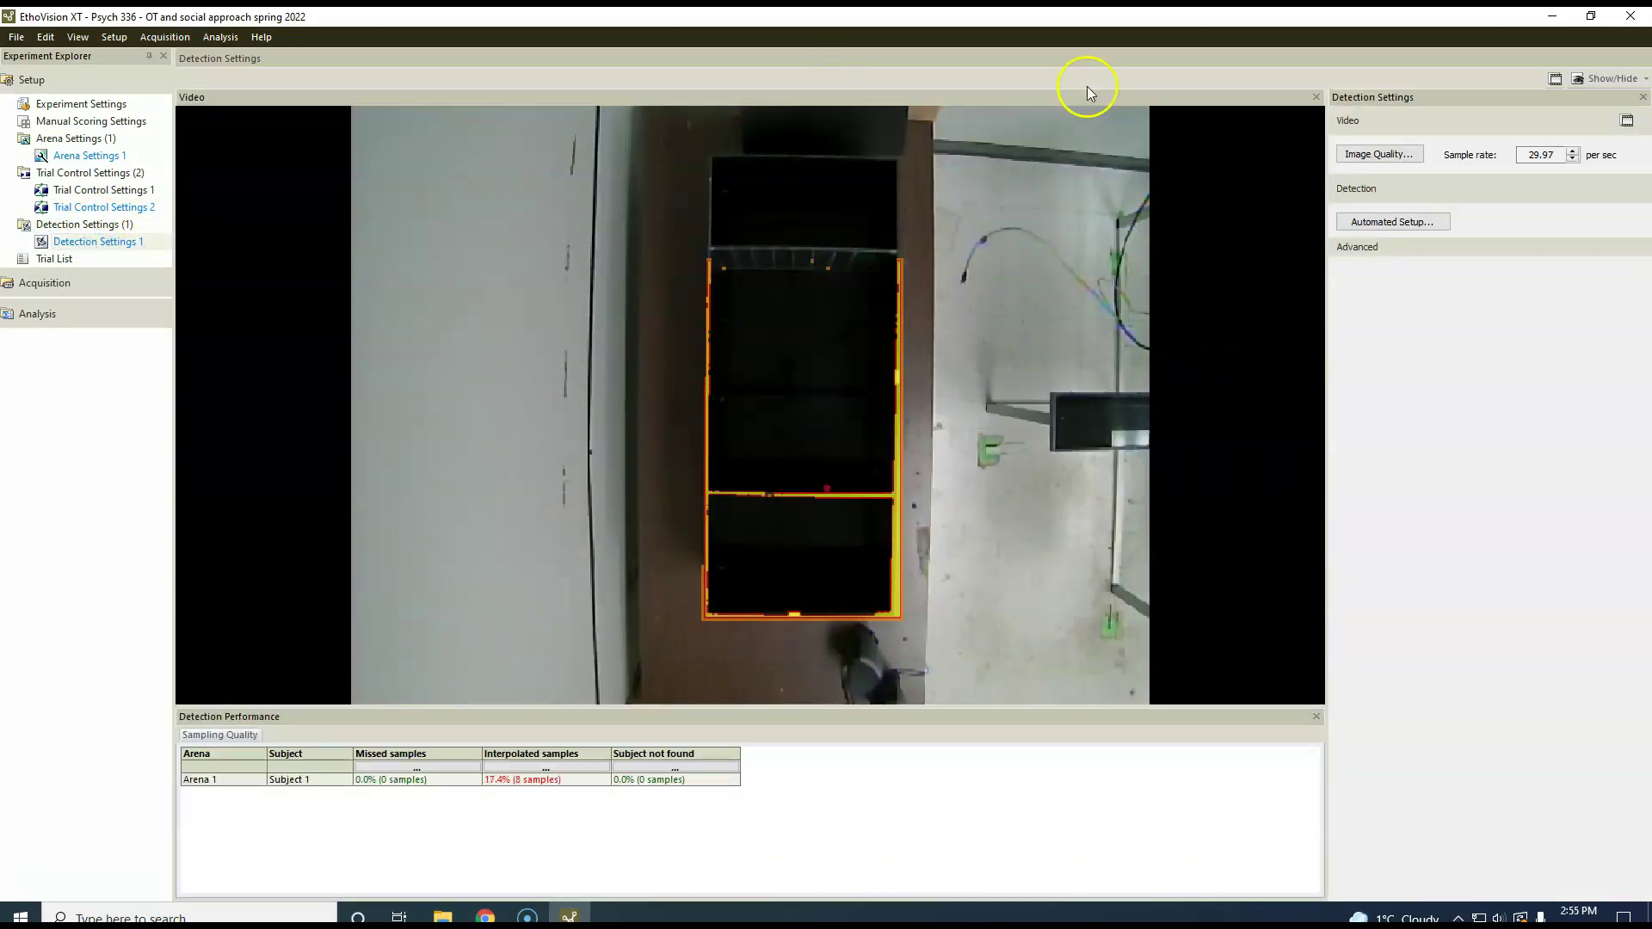
click(1367, 249)
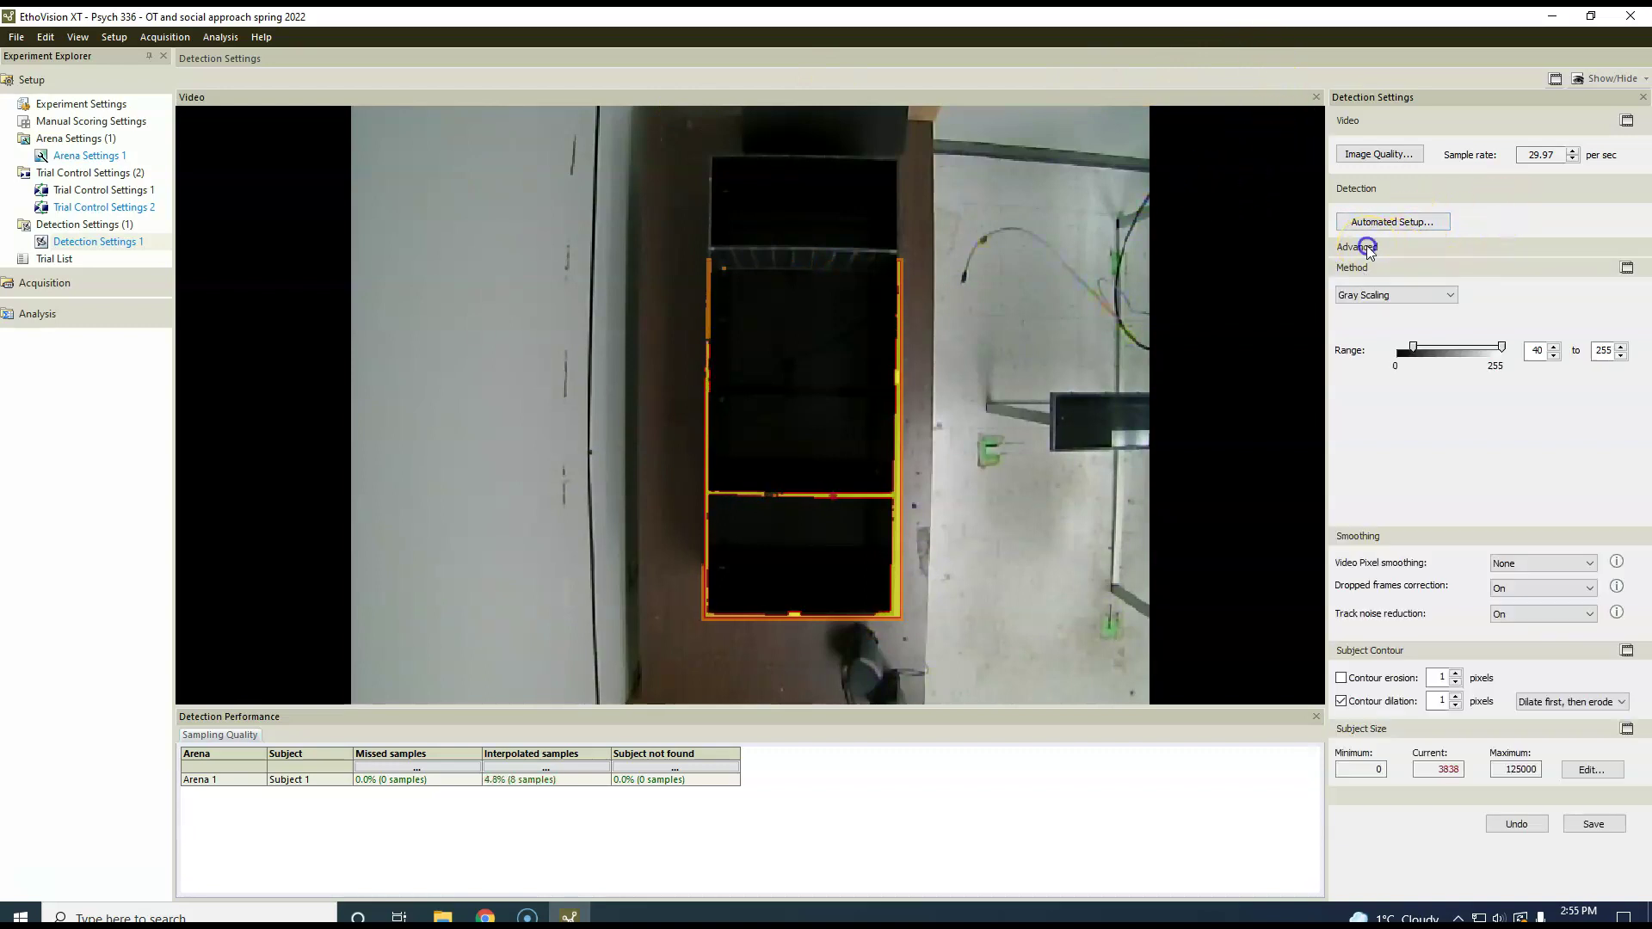
click(1400, 298)
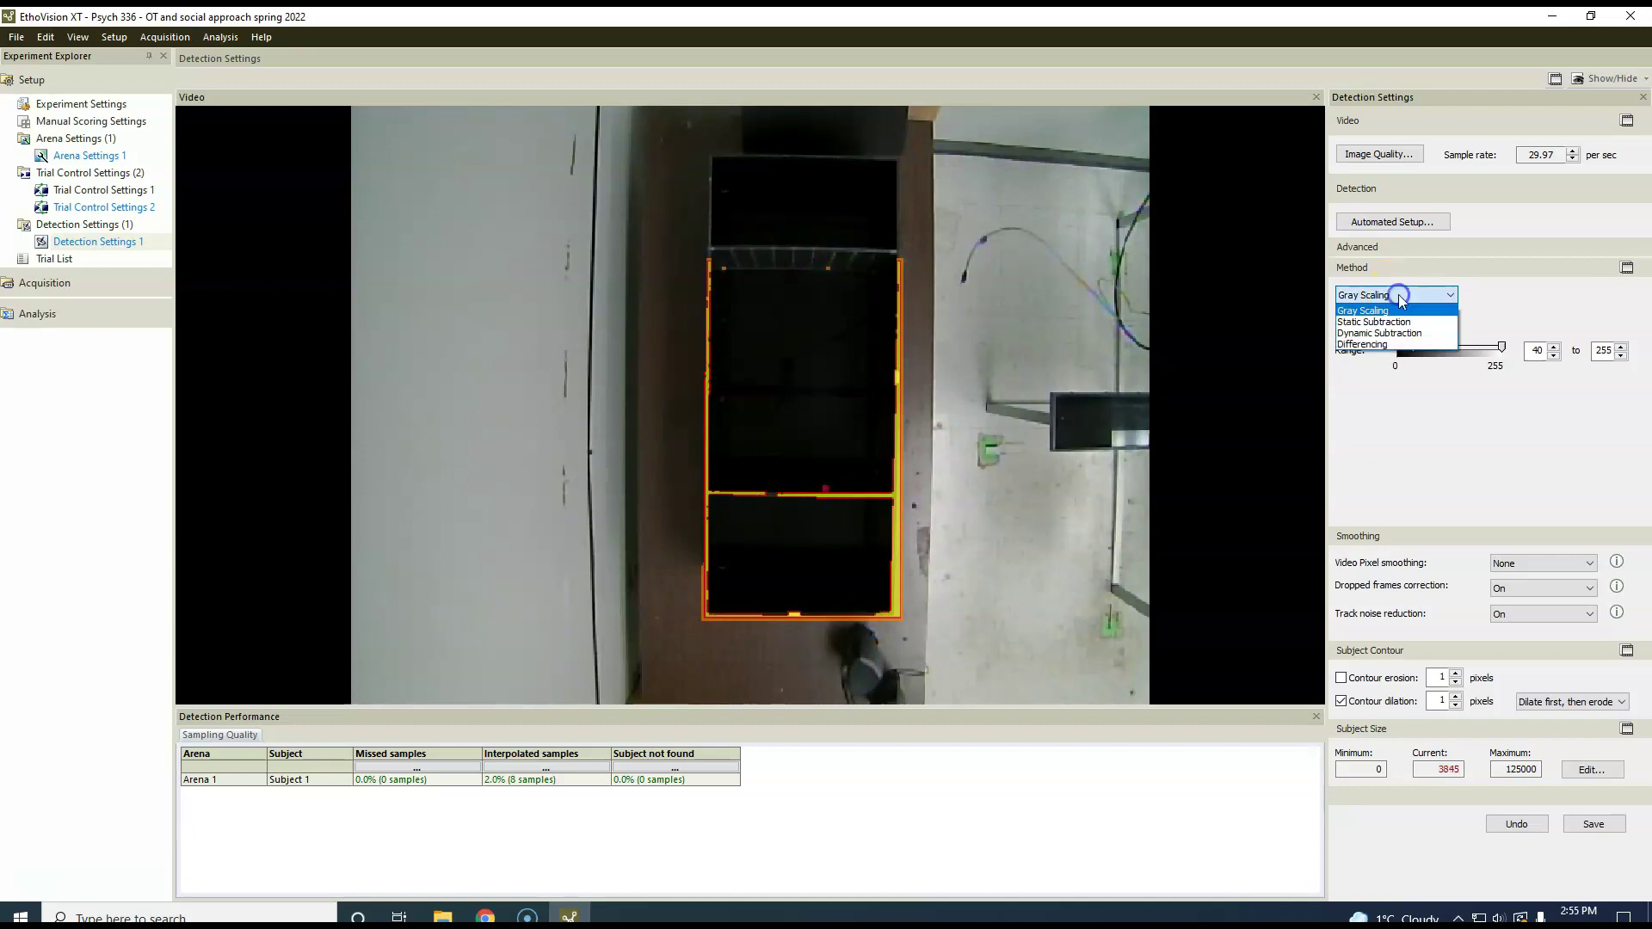
click(1378, 335)
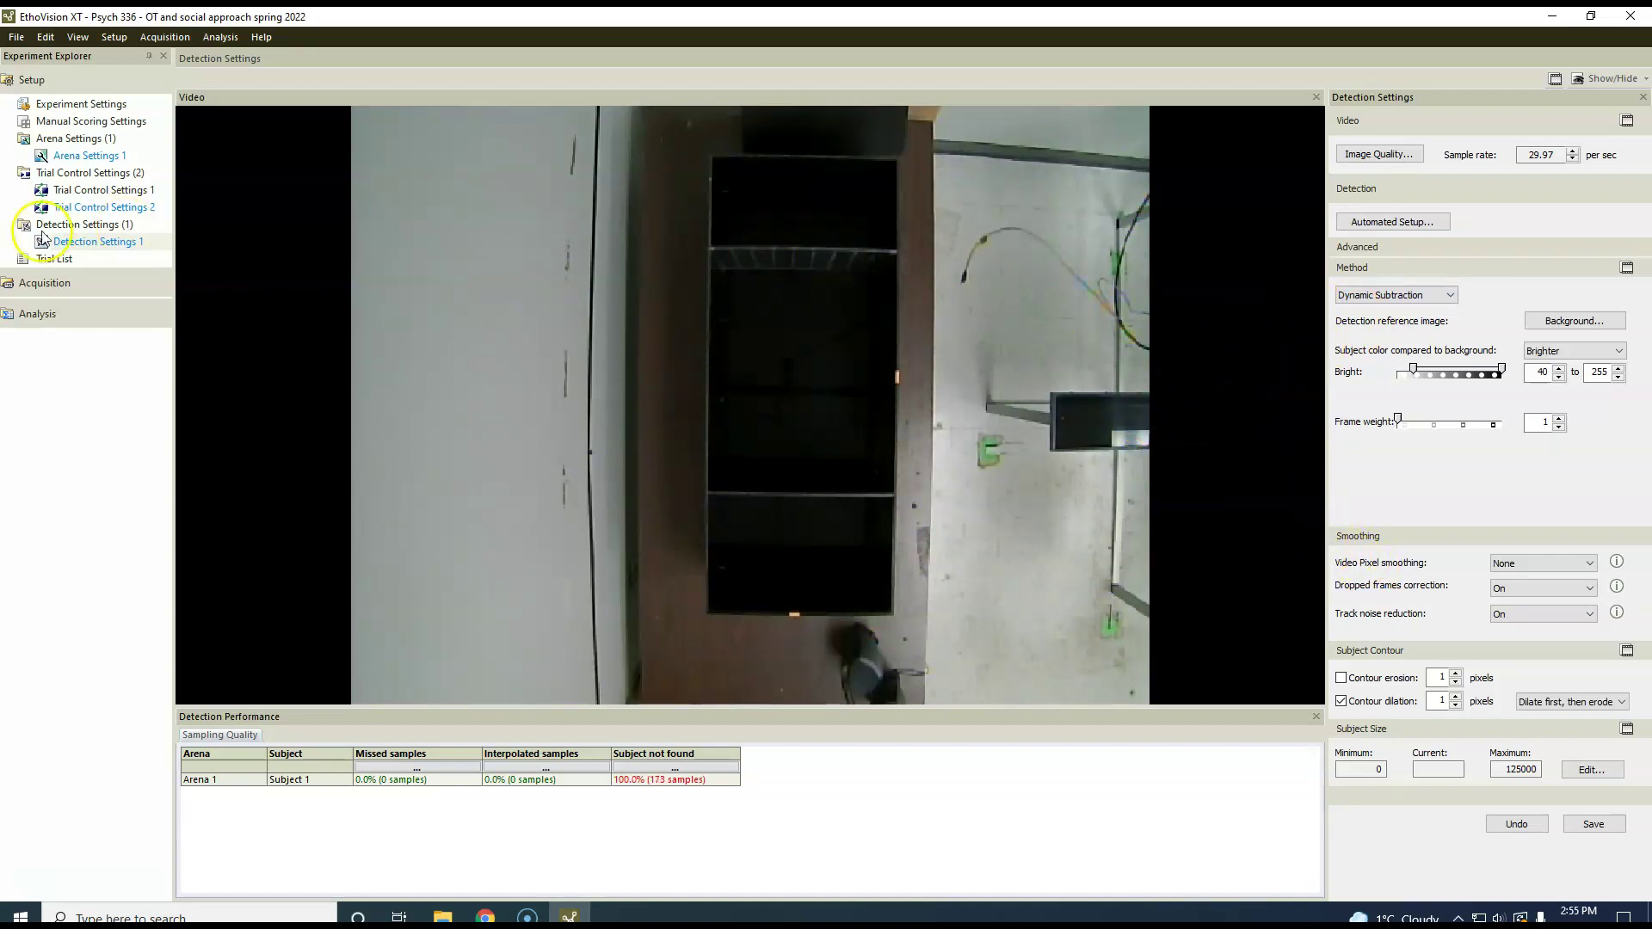
Step: In the trial list, assign Arena Settings 1, Trial Control Settings 1 and Detection Settings 1 to trial 1
click(49, 260)
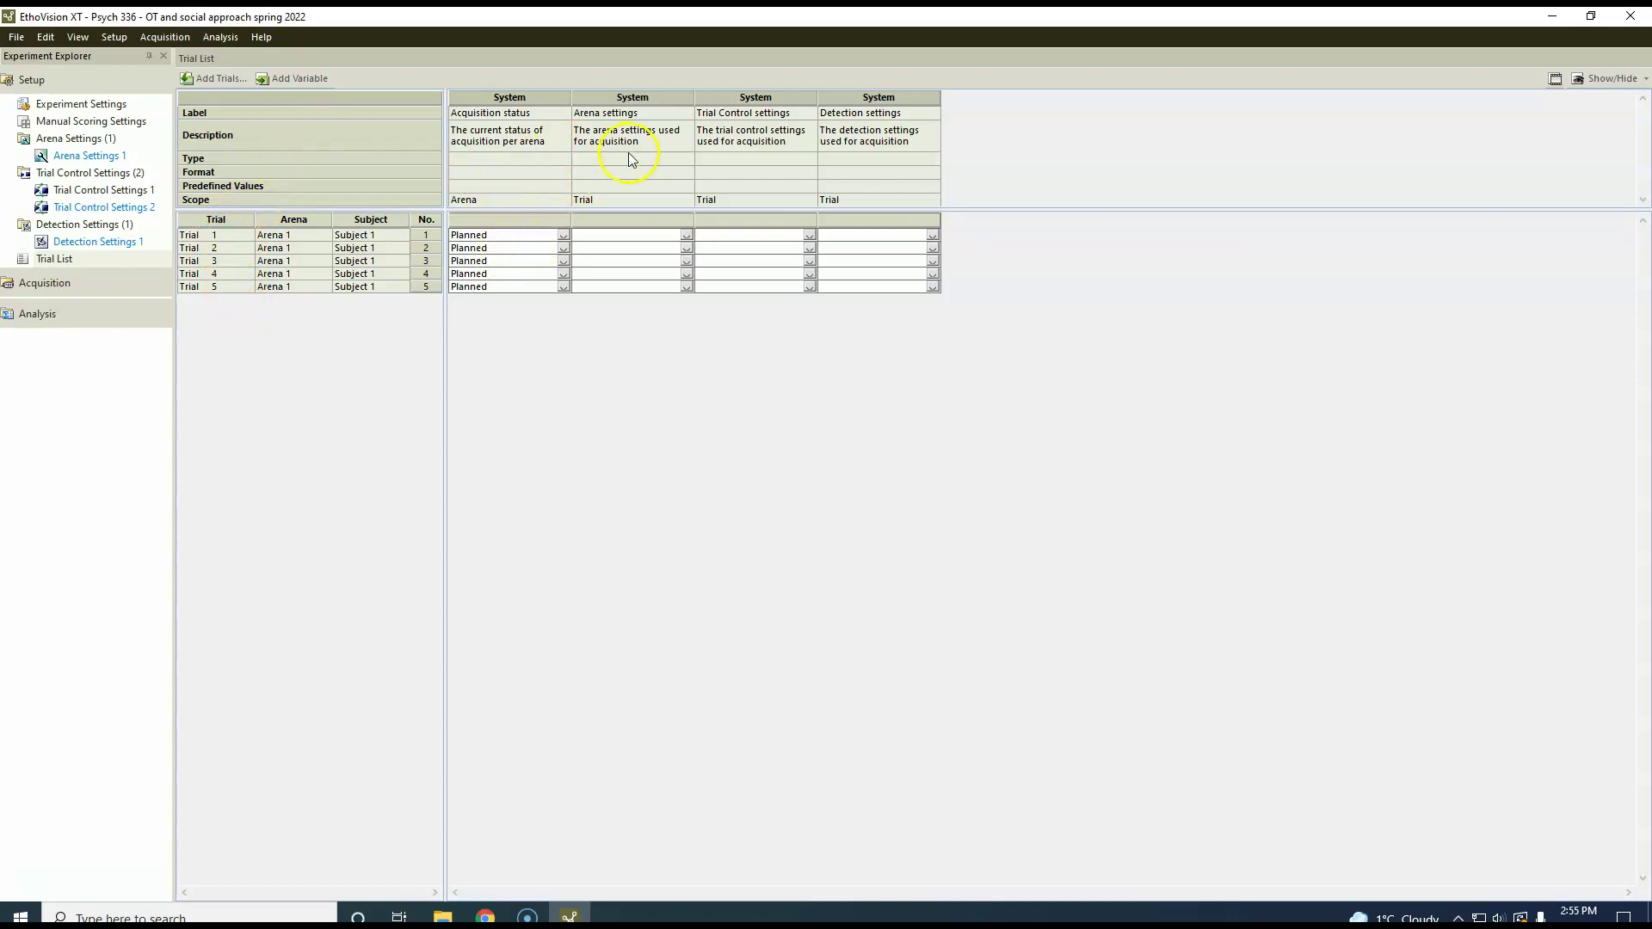
click(687, 236)
click(641, 259)
click(808, 235)
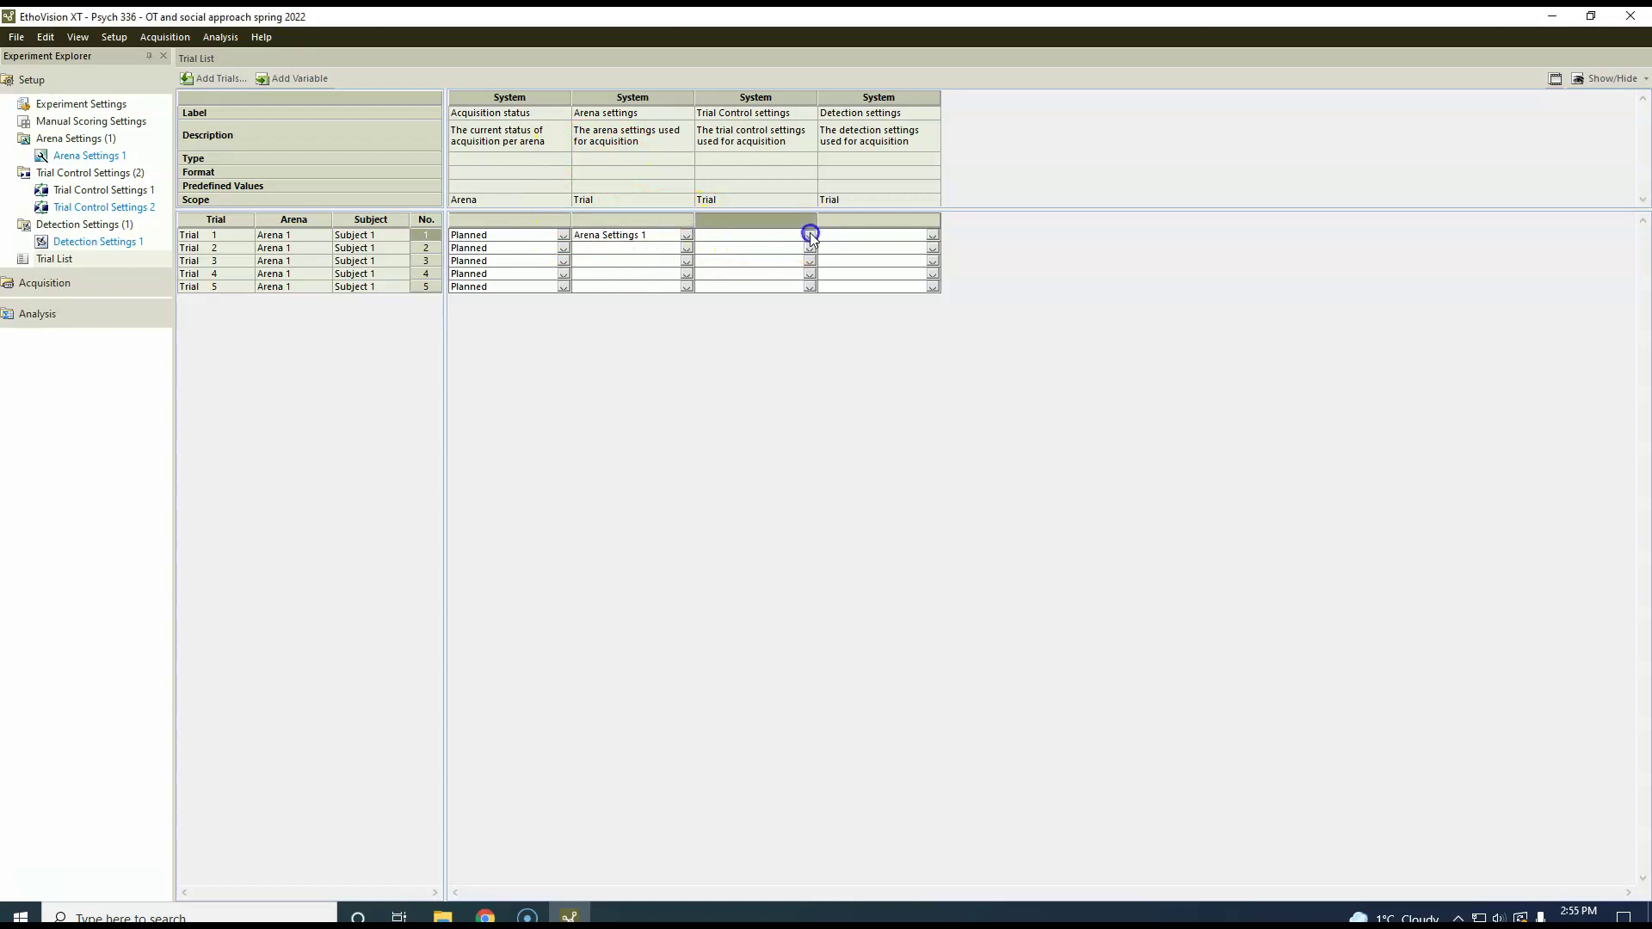
click(779, 258)
click(934, 235)
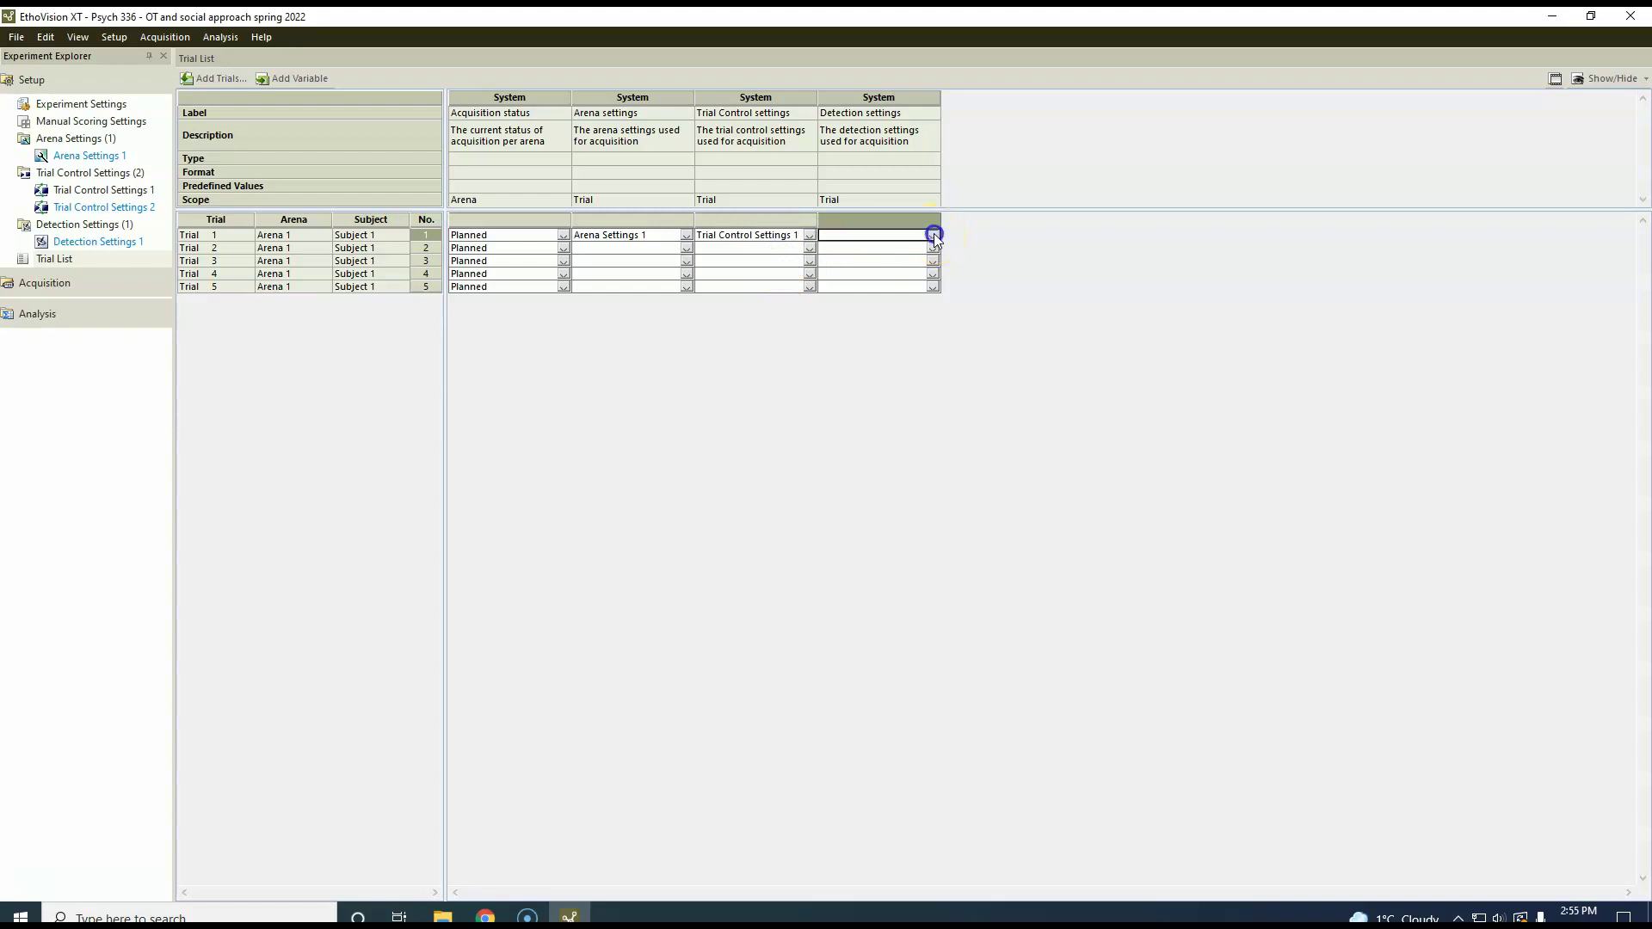
click(915, 256)
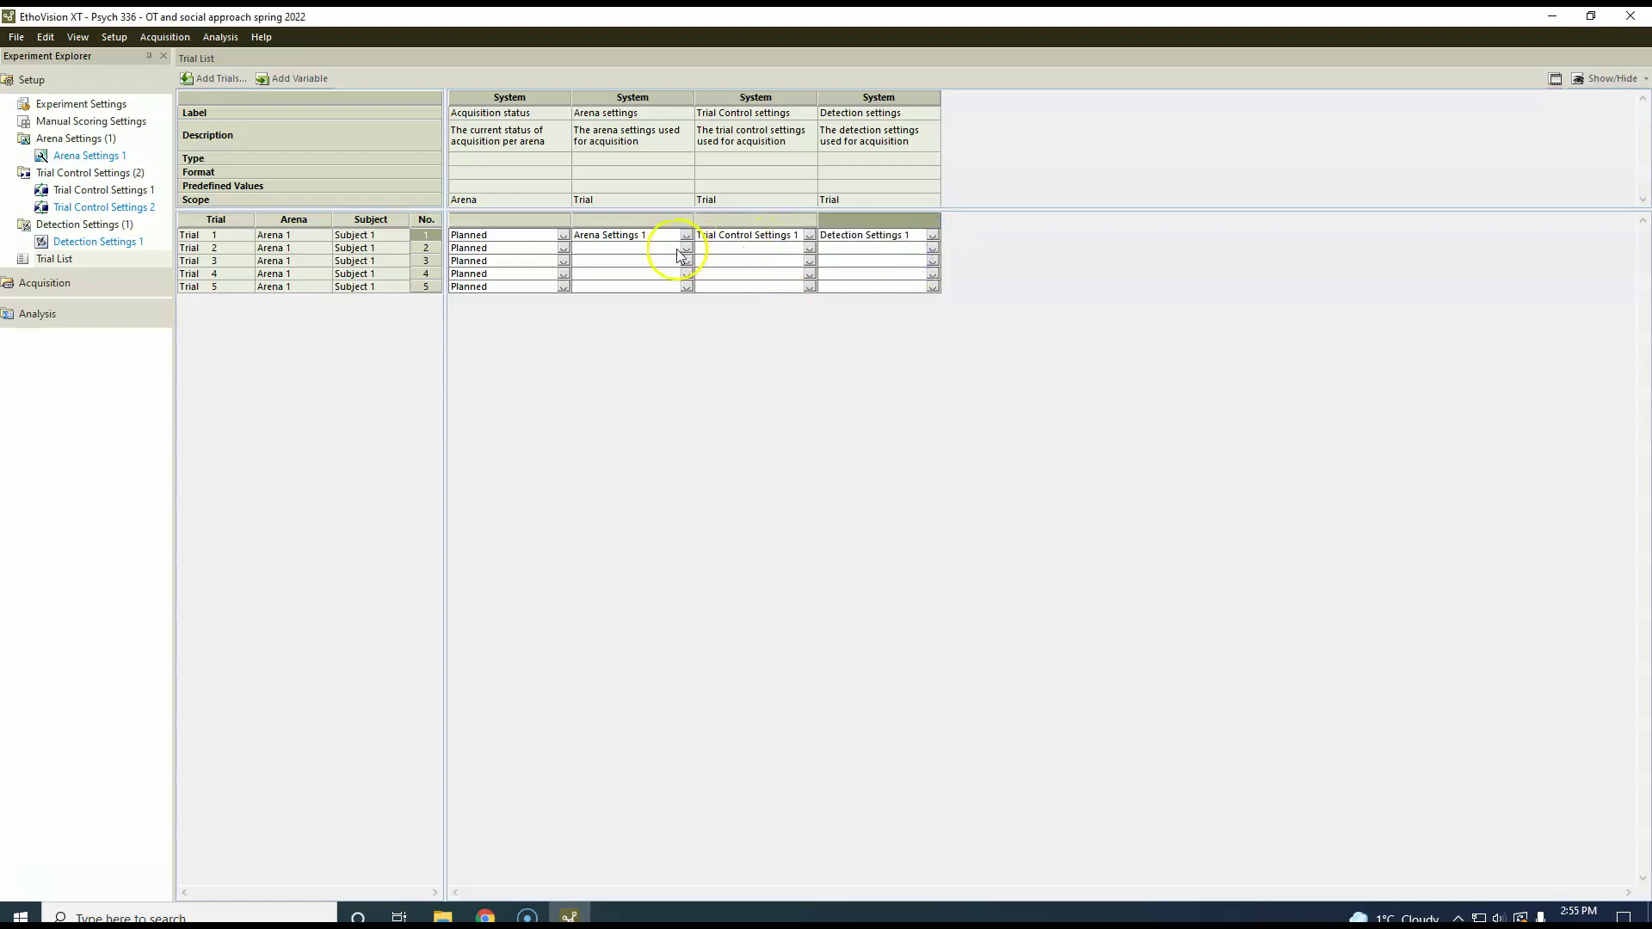
Step: Assign Arena Settings 1, Trial Control Settings 2 and Detection Settings 1 to trial 2
click(789, 258)
click(686, 248)
click(670, 268)
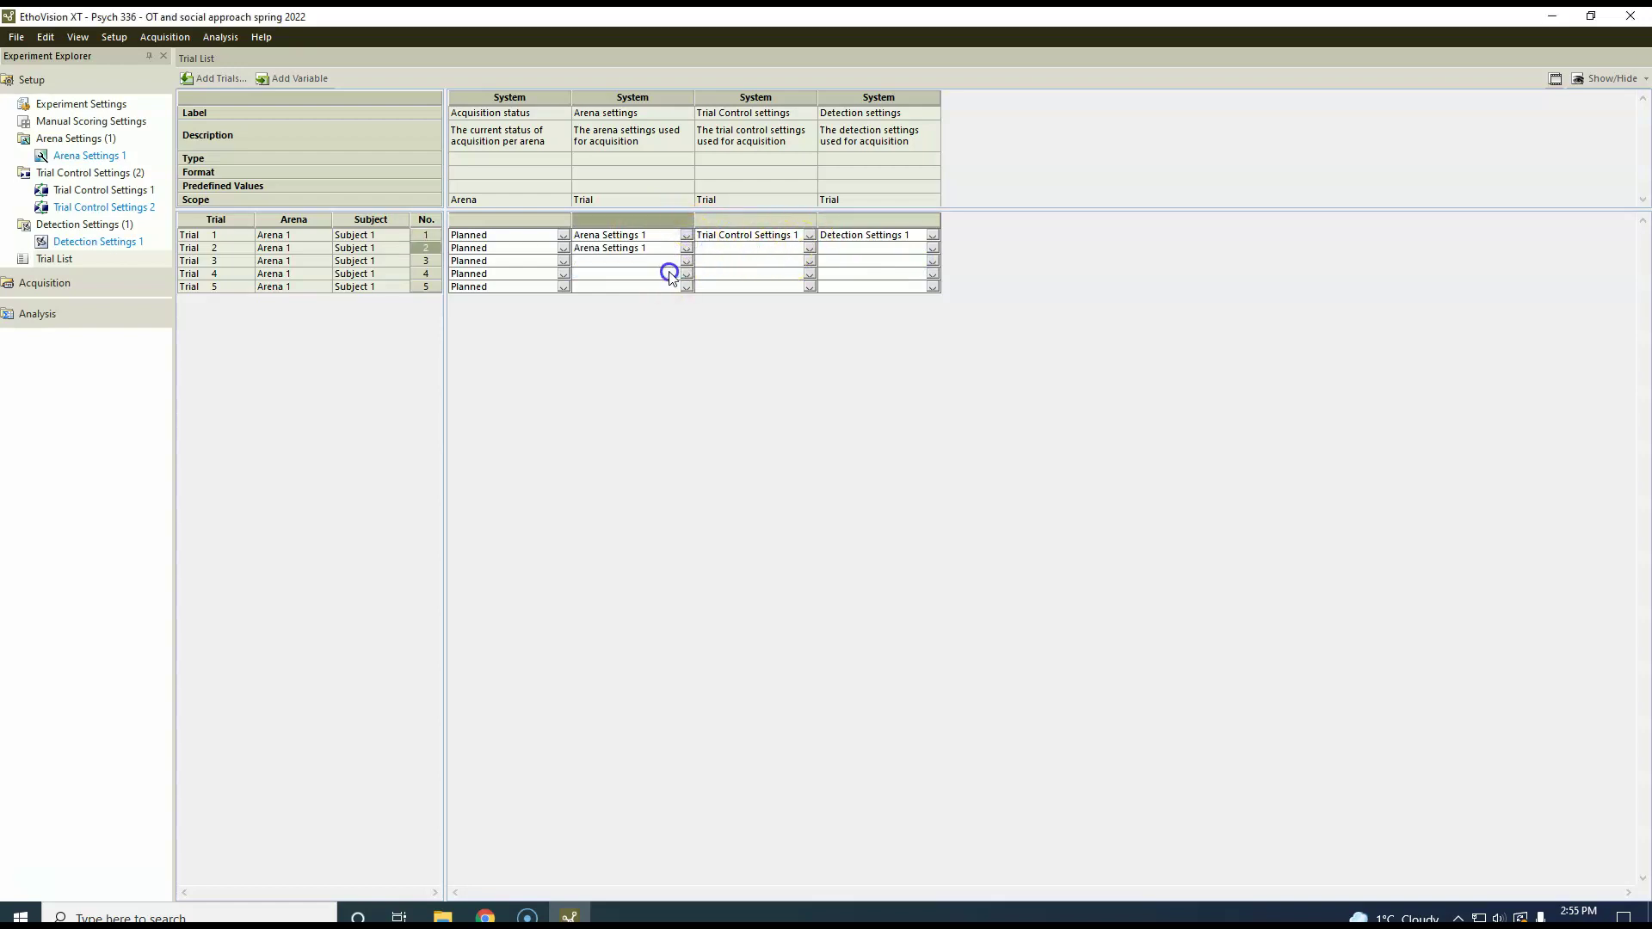
click(810, 248)
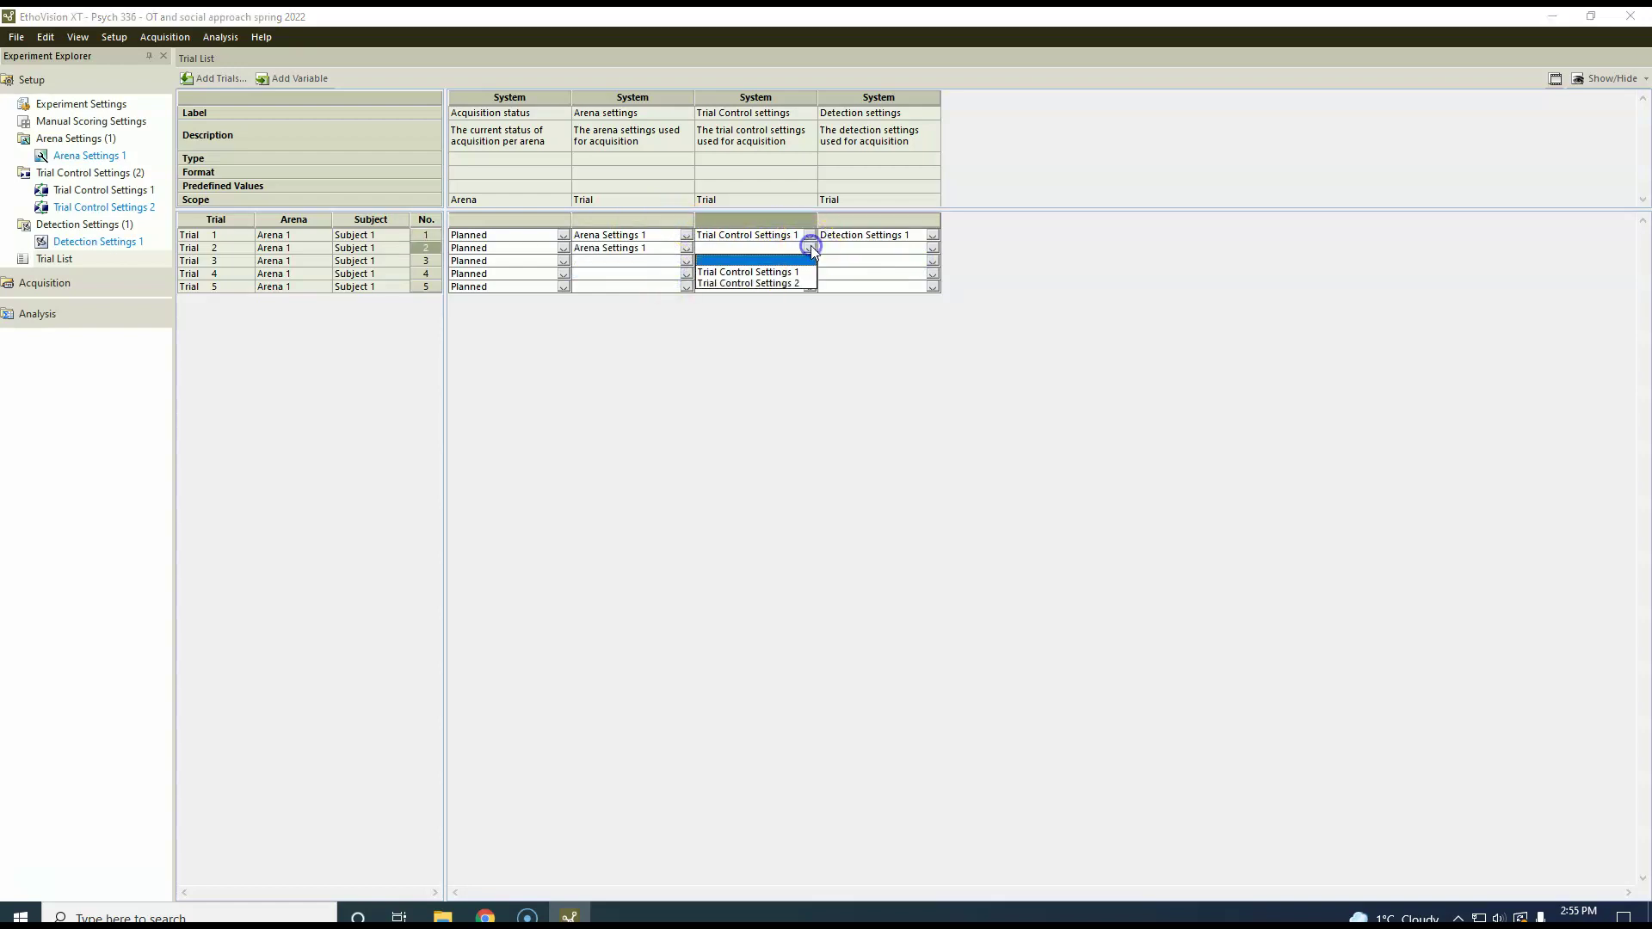
click(786, 282)
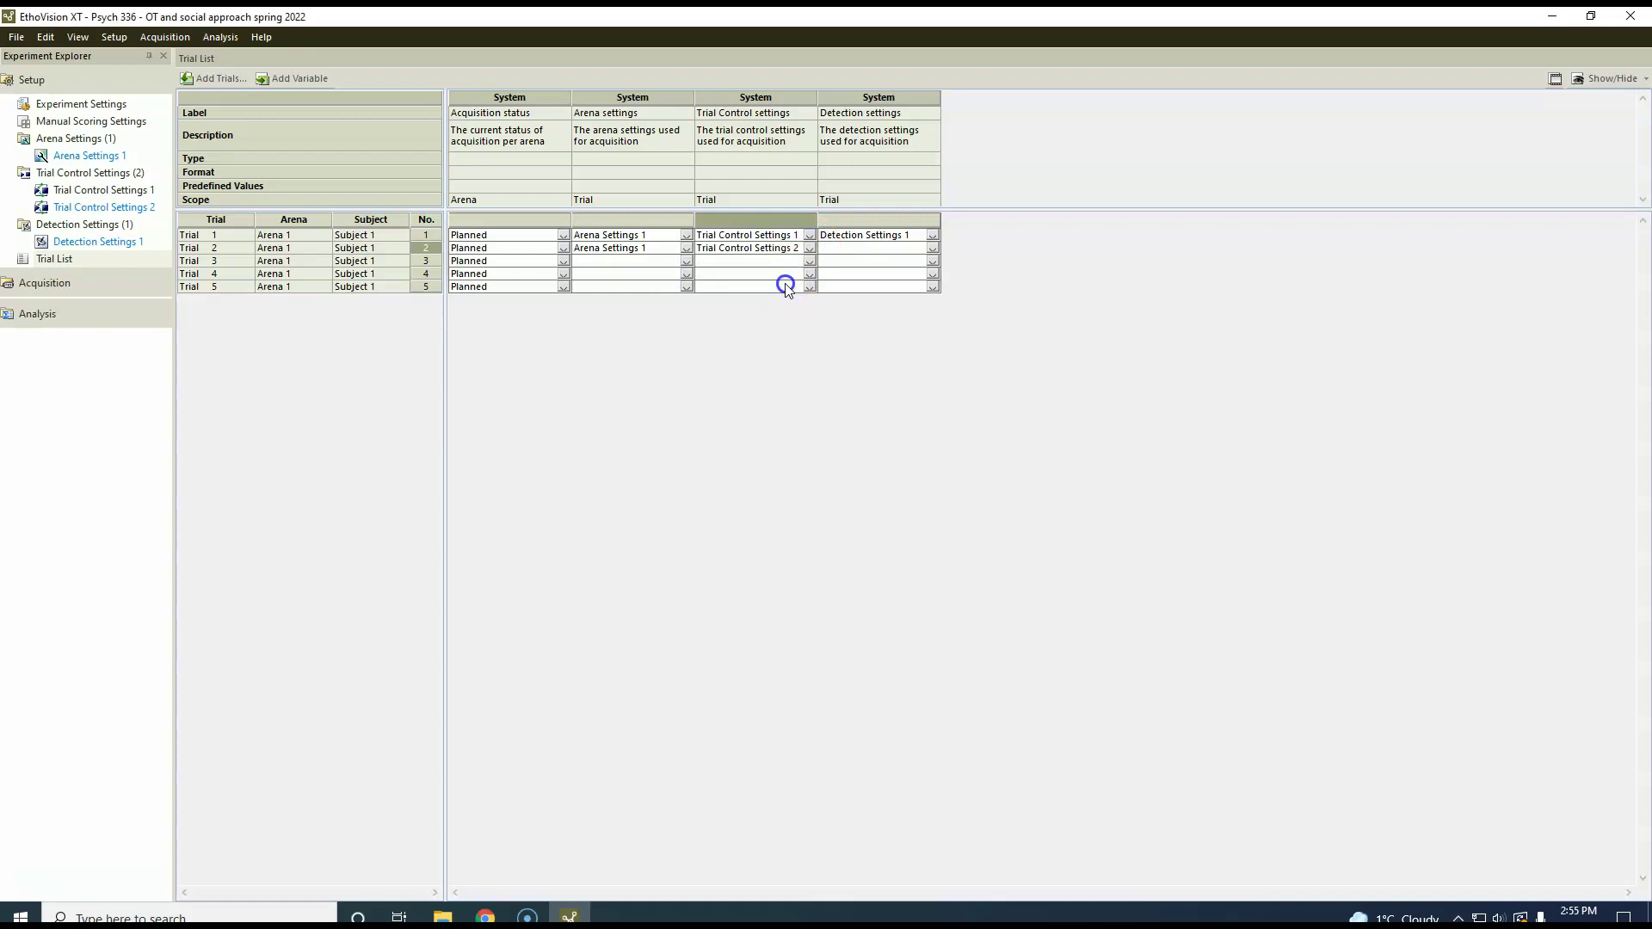
click(932, 249)
click(908, 273)
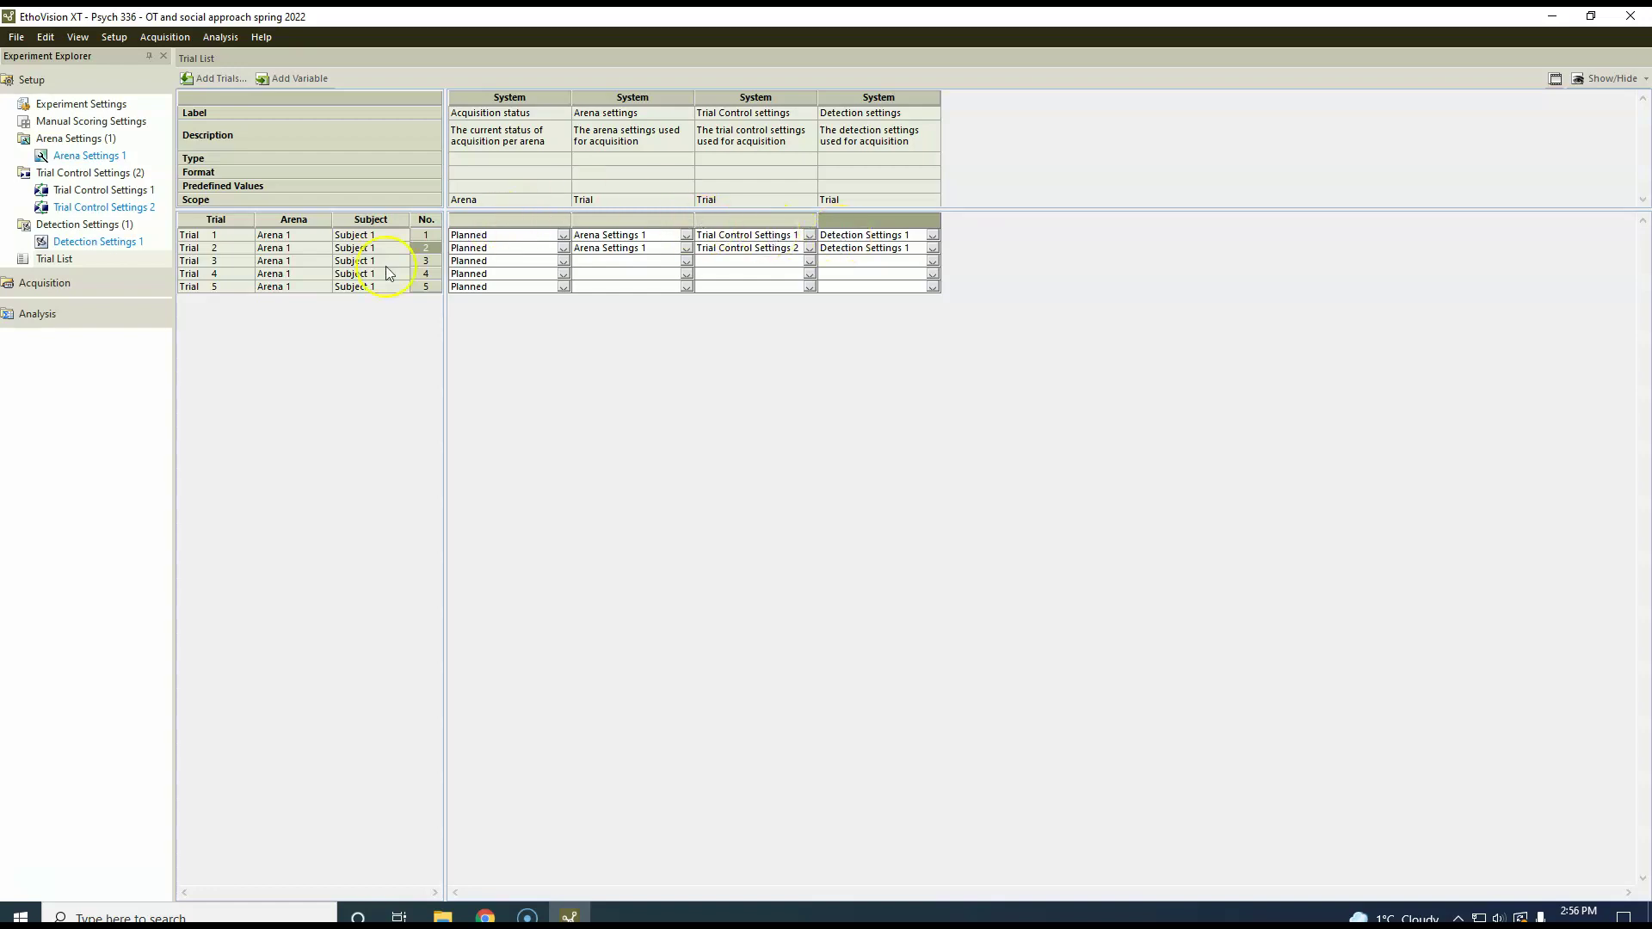
Step: Add two user-defined variables to the trial list, labelled "rat" and "strain"
click(296, 83)
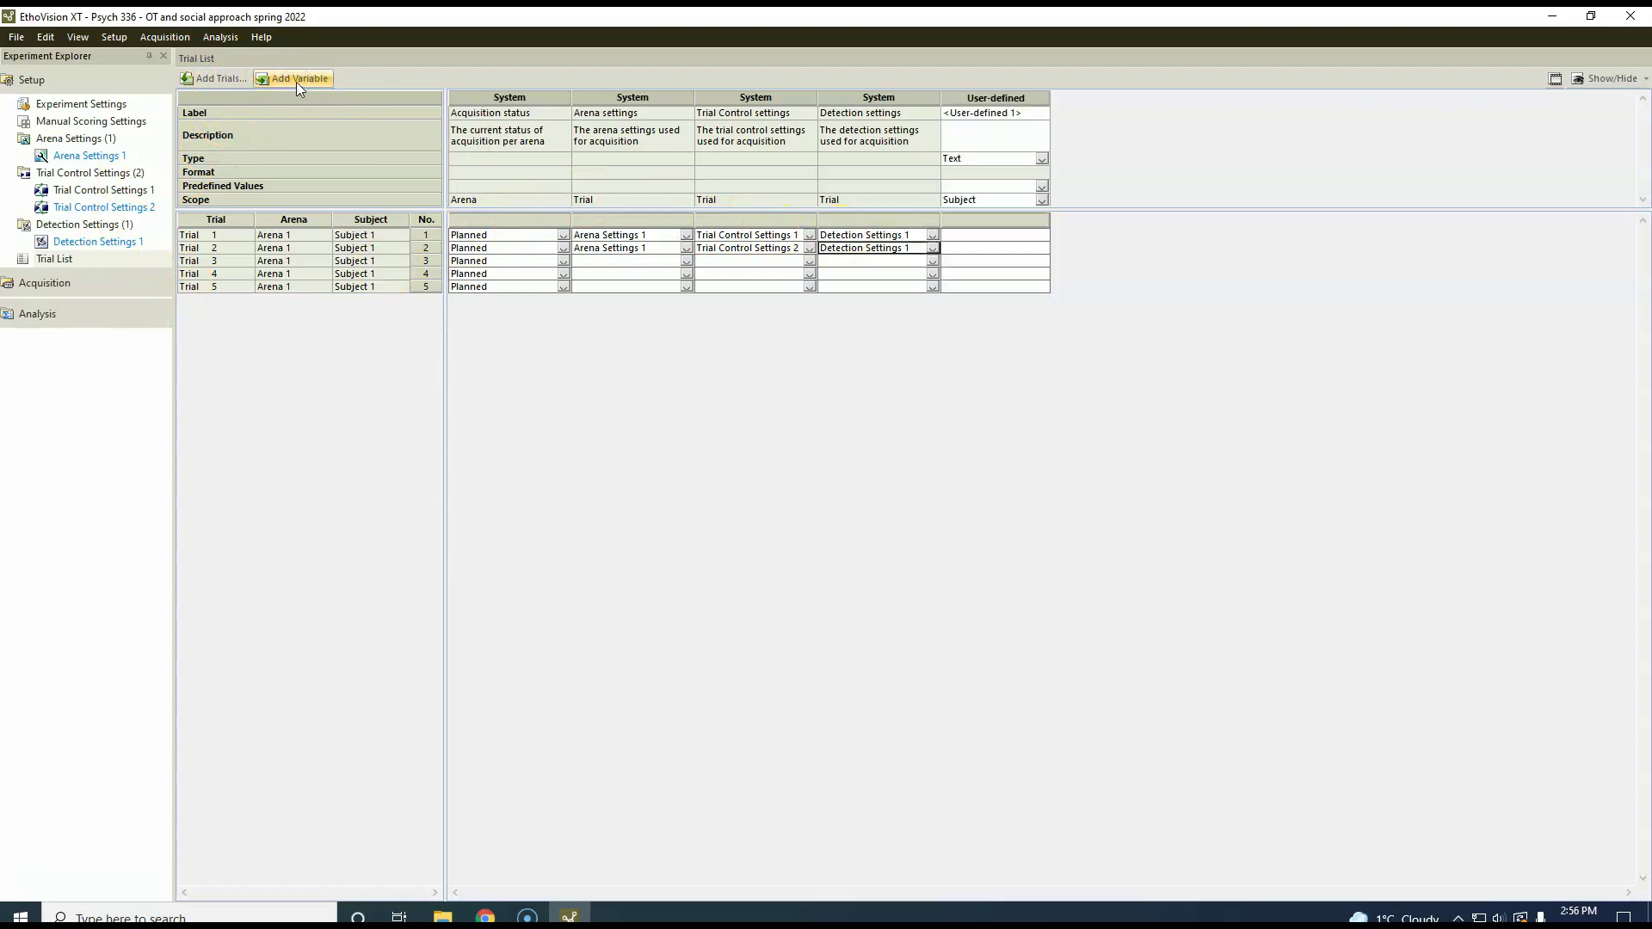
click(1007, 114)
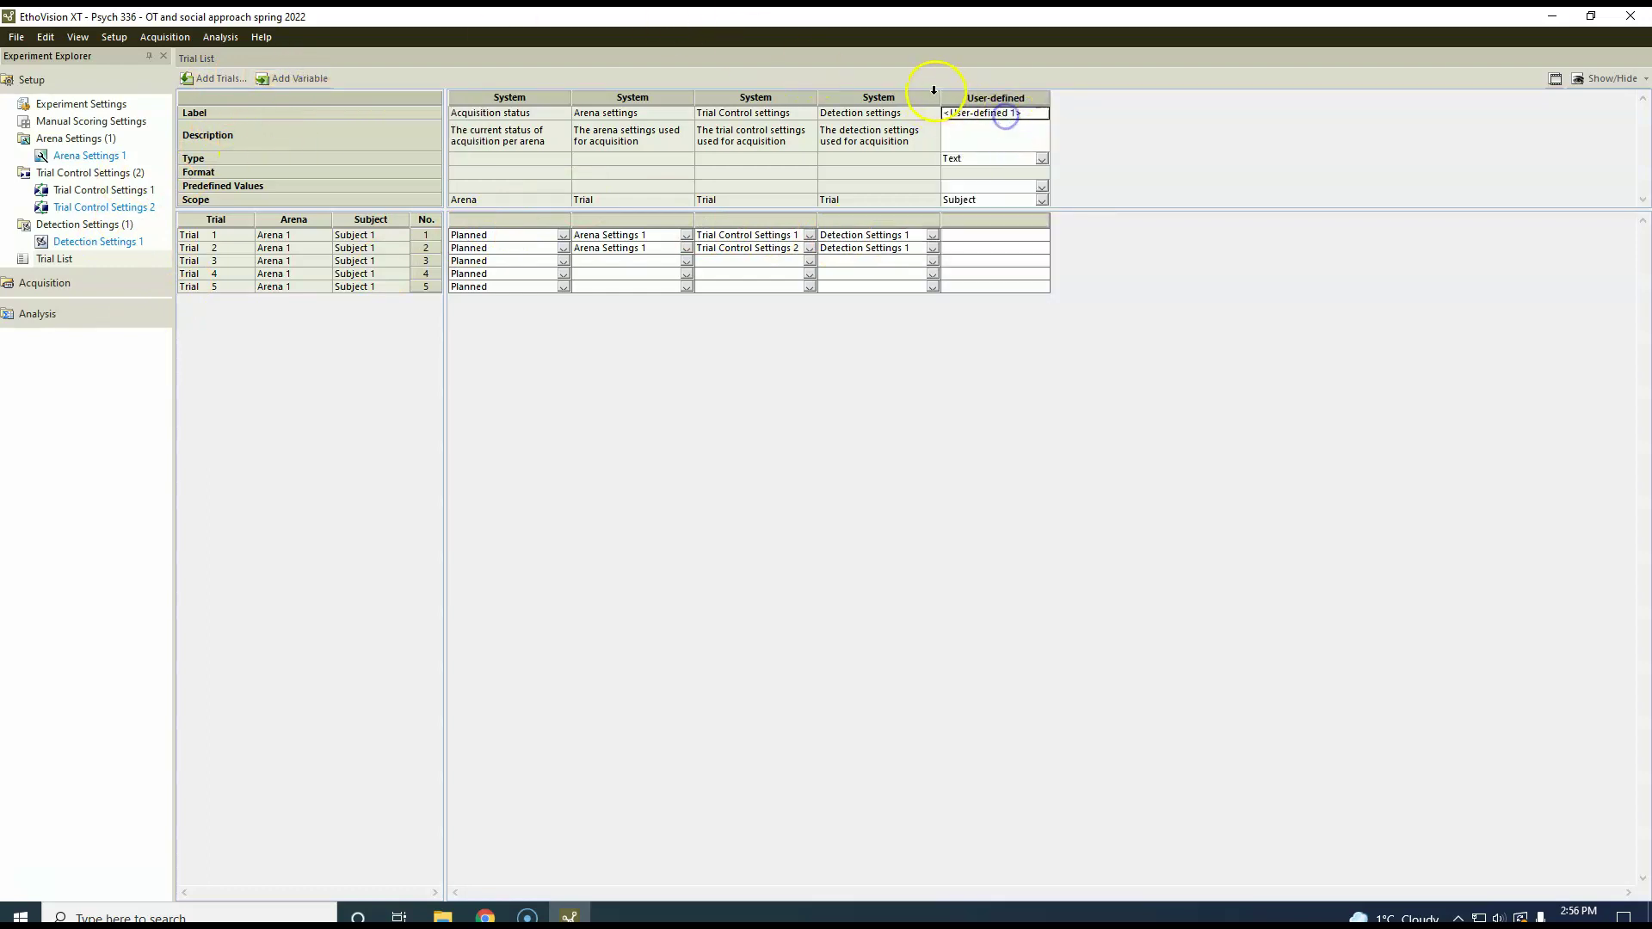
text(rat)
click(302, 77)
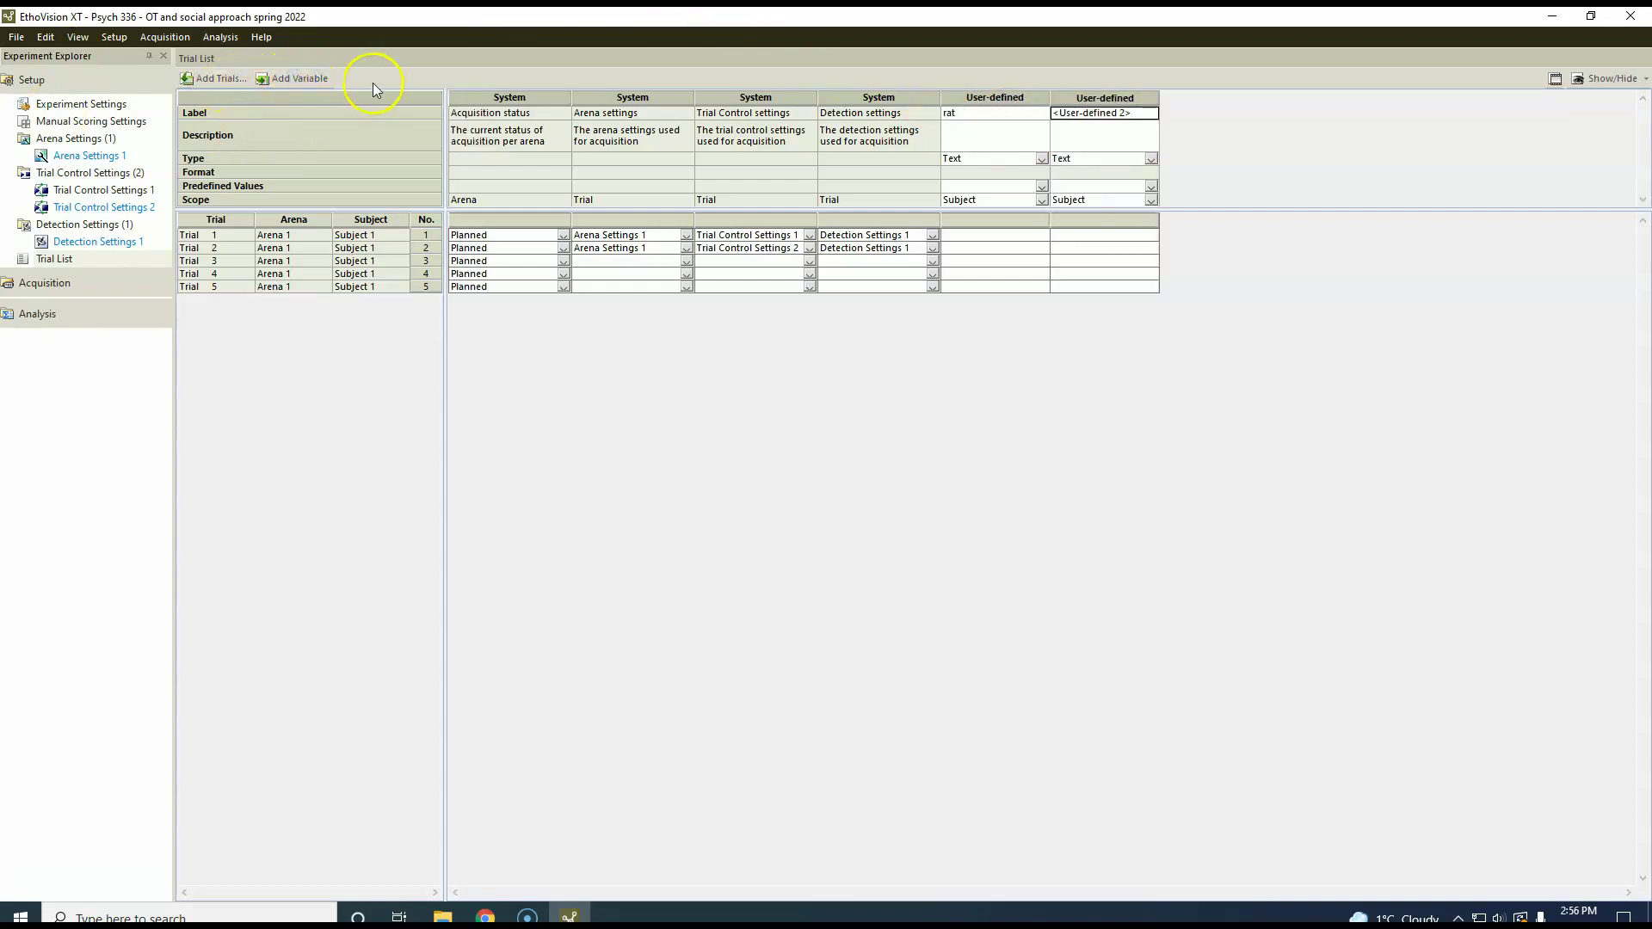
text(strain)
Step: Define SD and F344 as the predefined values of the strain variable
click(1152, 185)
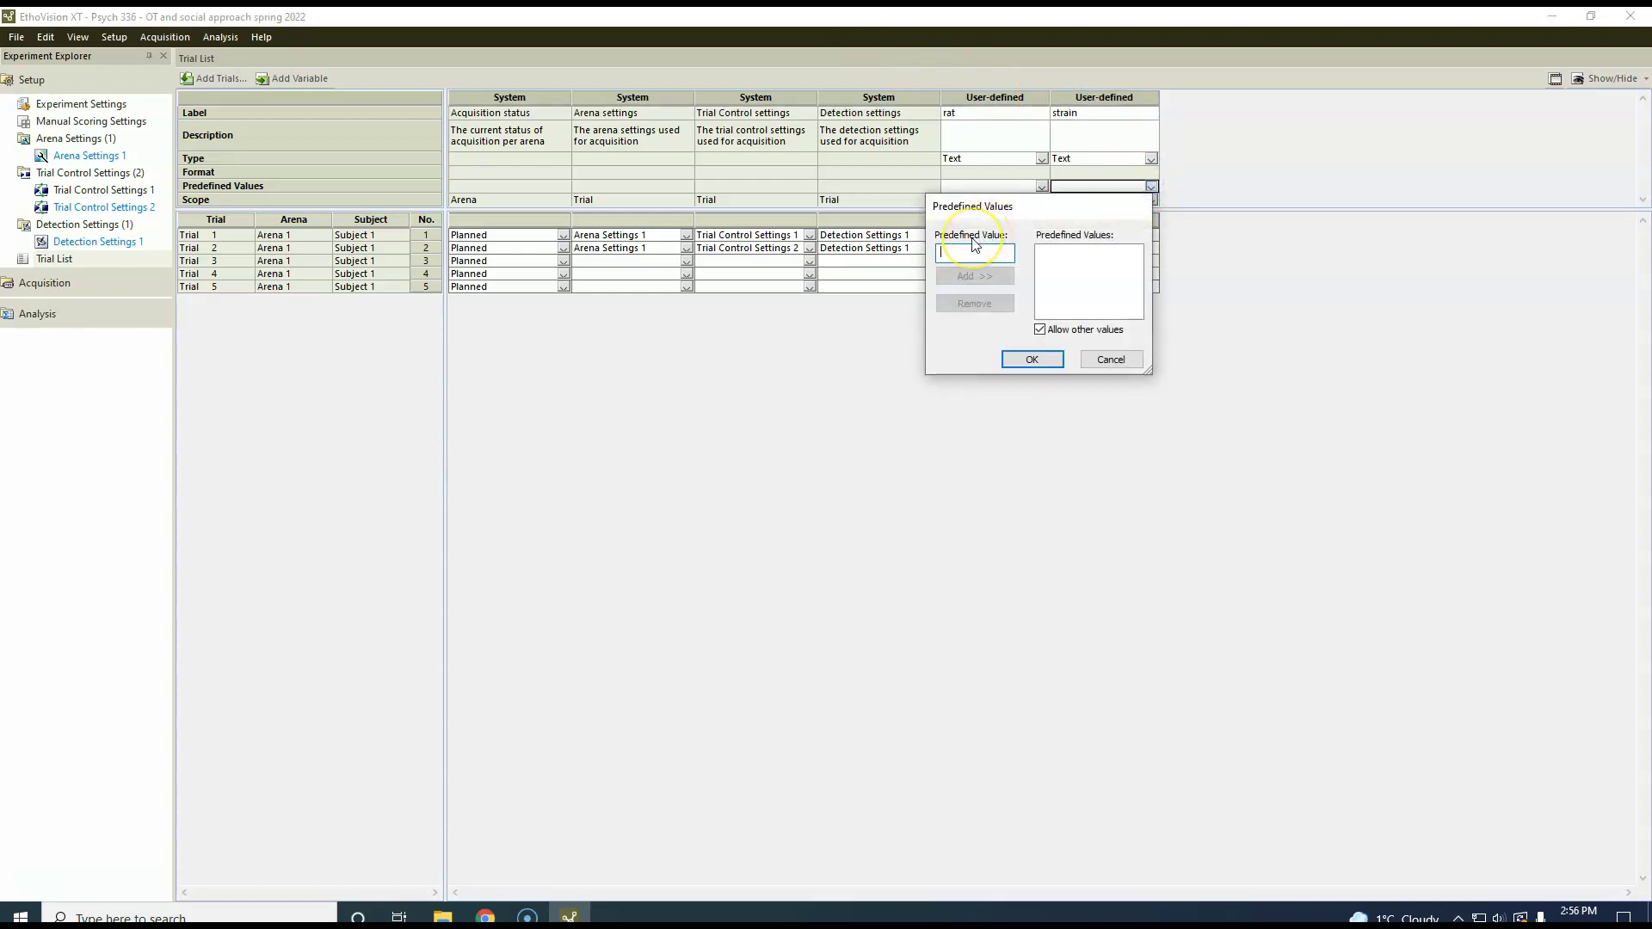
text(SD)
key(Tab)
key(Return)
text(F344)
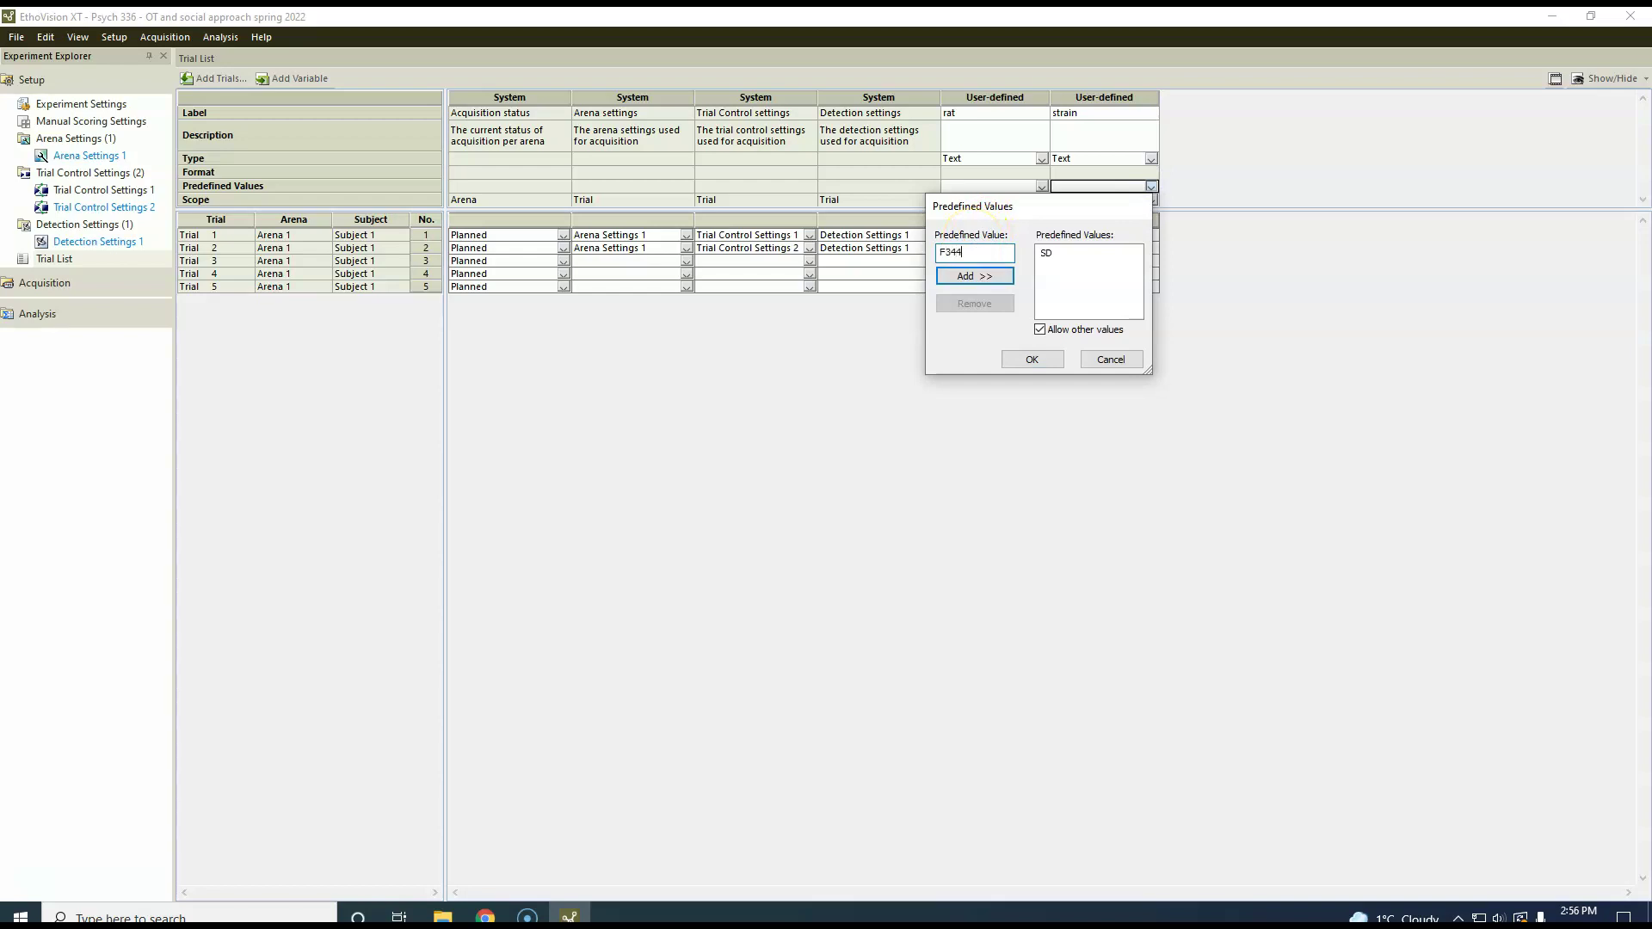
key(Return)
click(1081, 331)
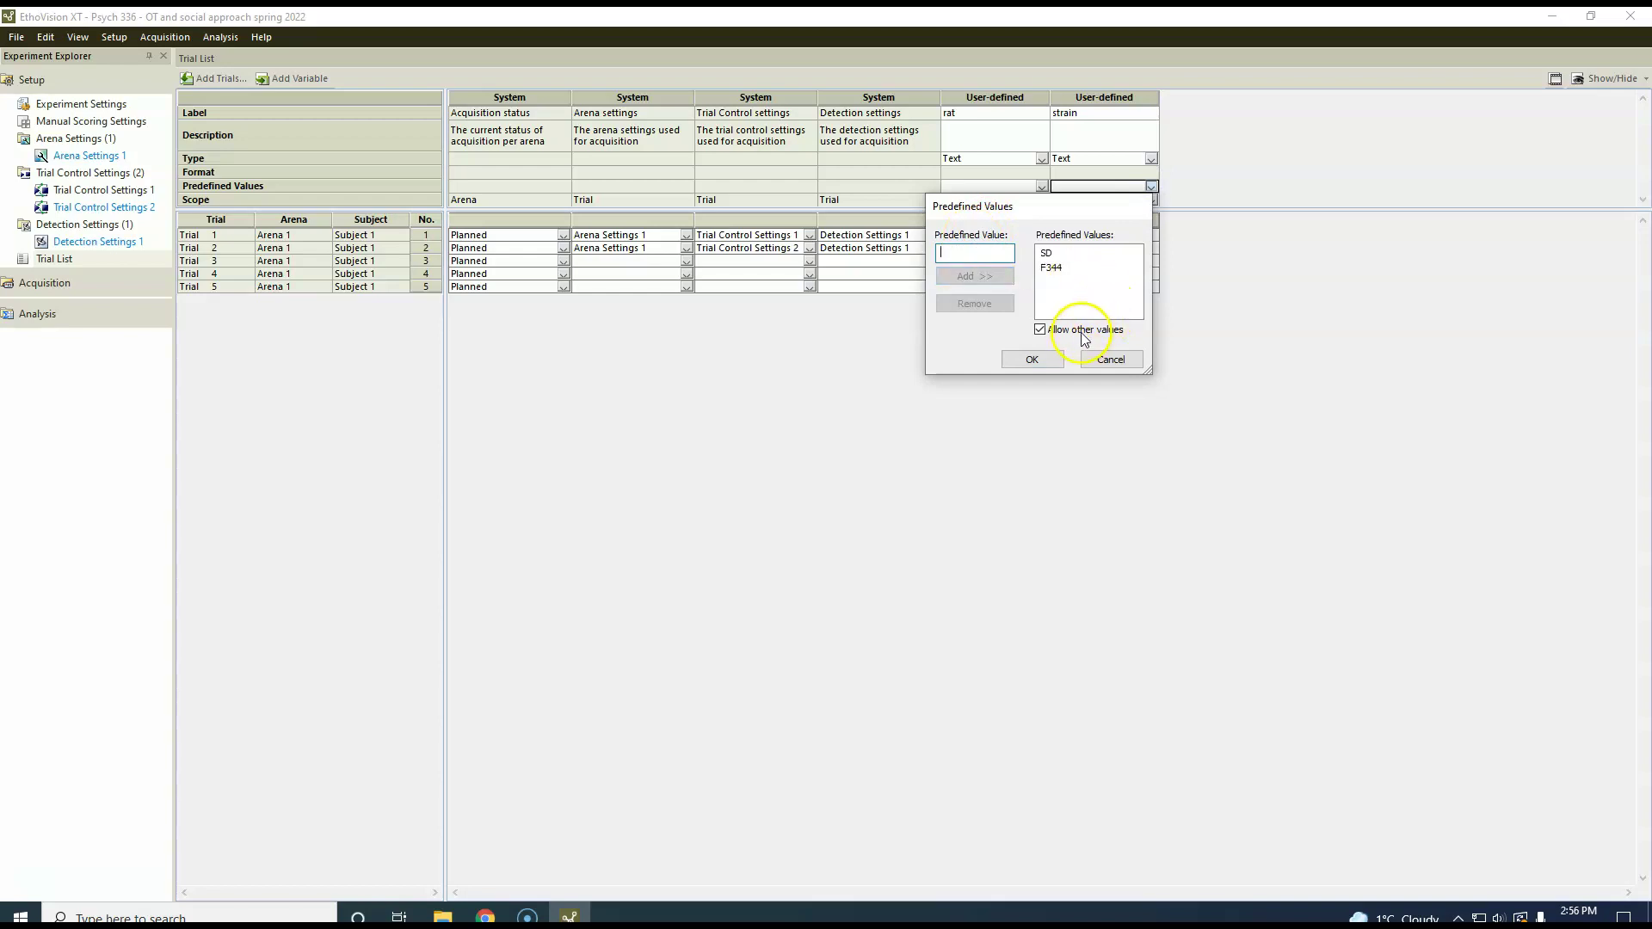
click(1033, 359)
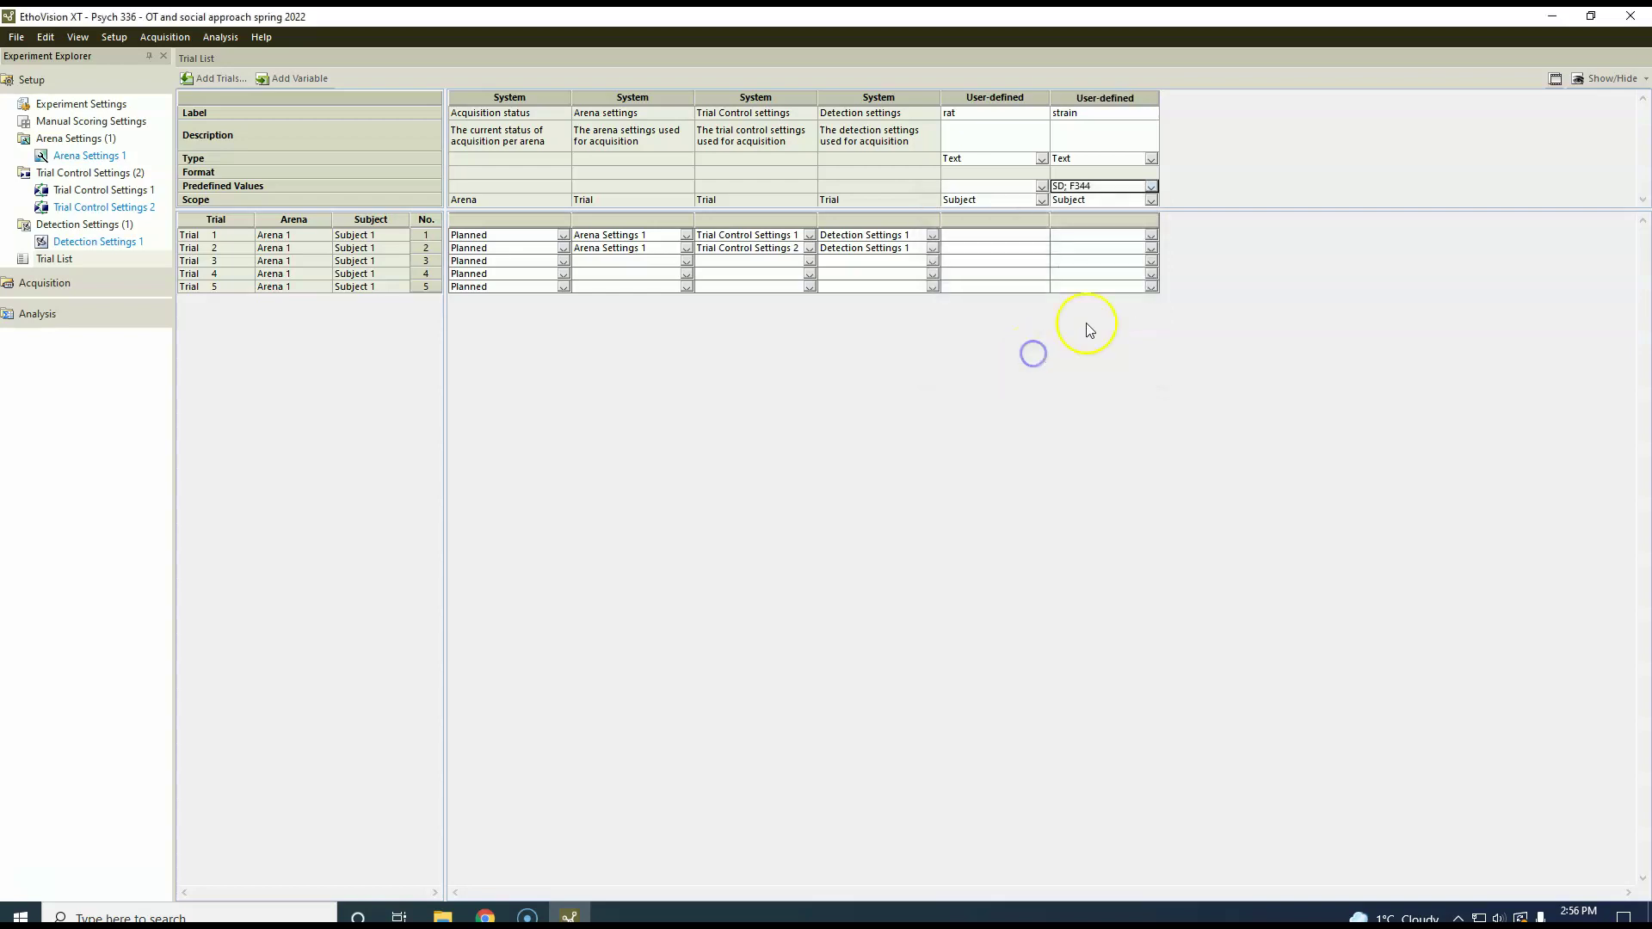
Step: Add a third user-defined variable to the trial list and label it "treatment"
click(293, 79)
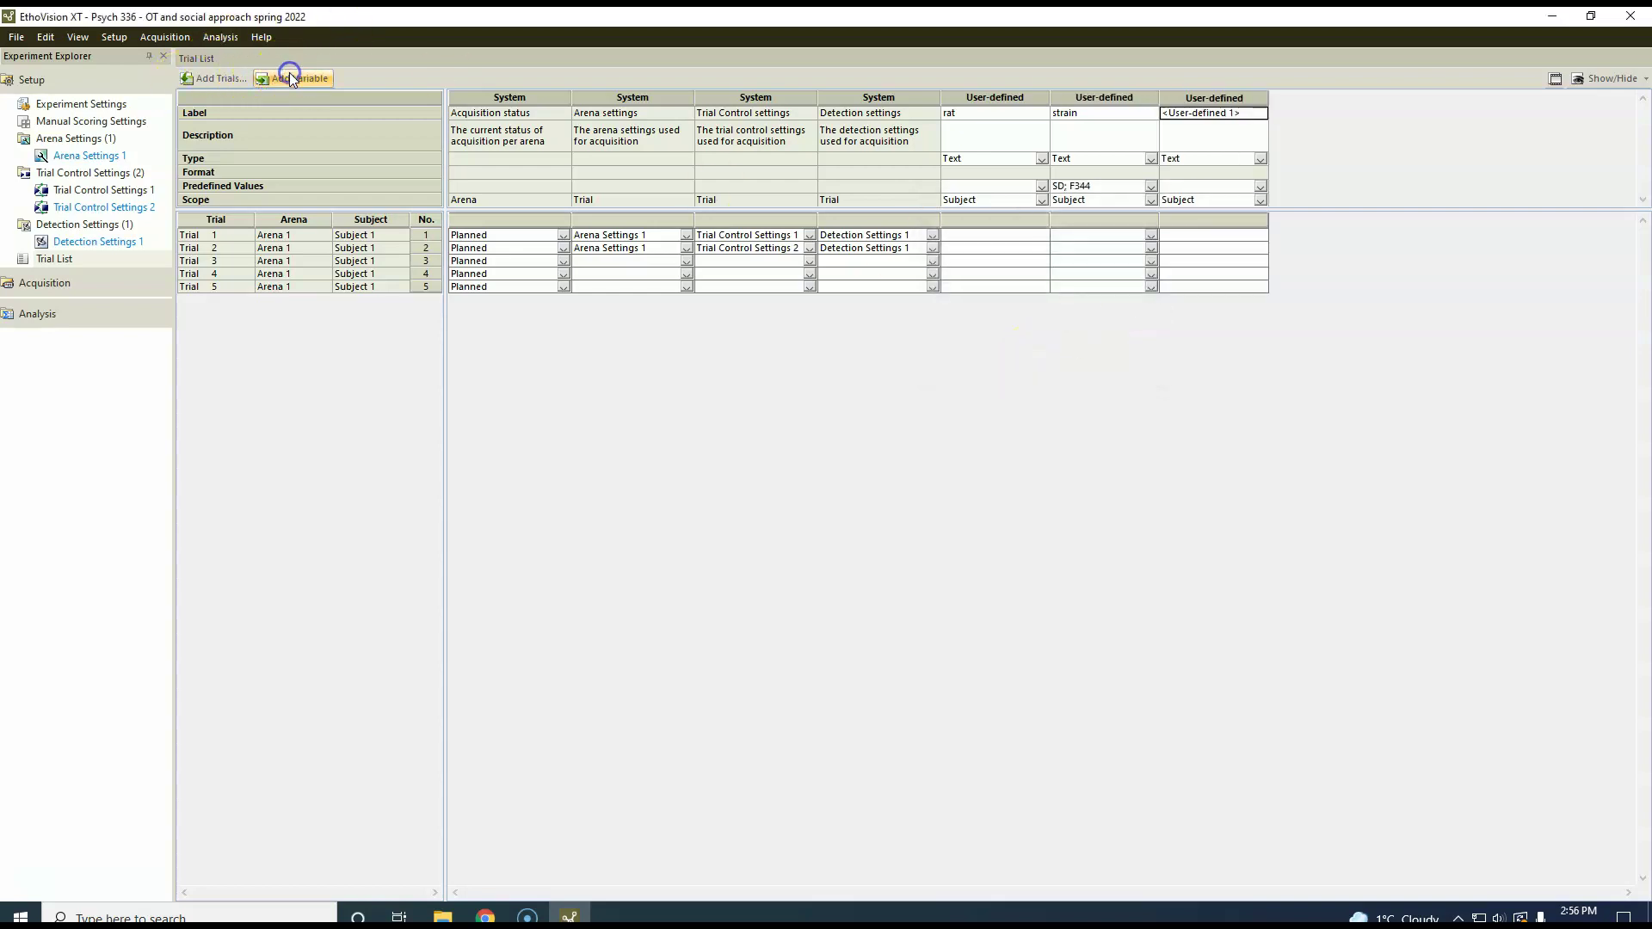
text(T)
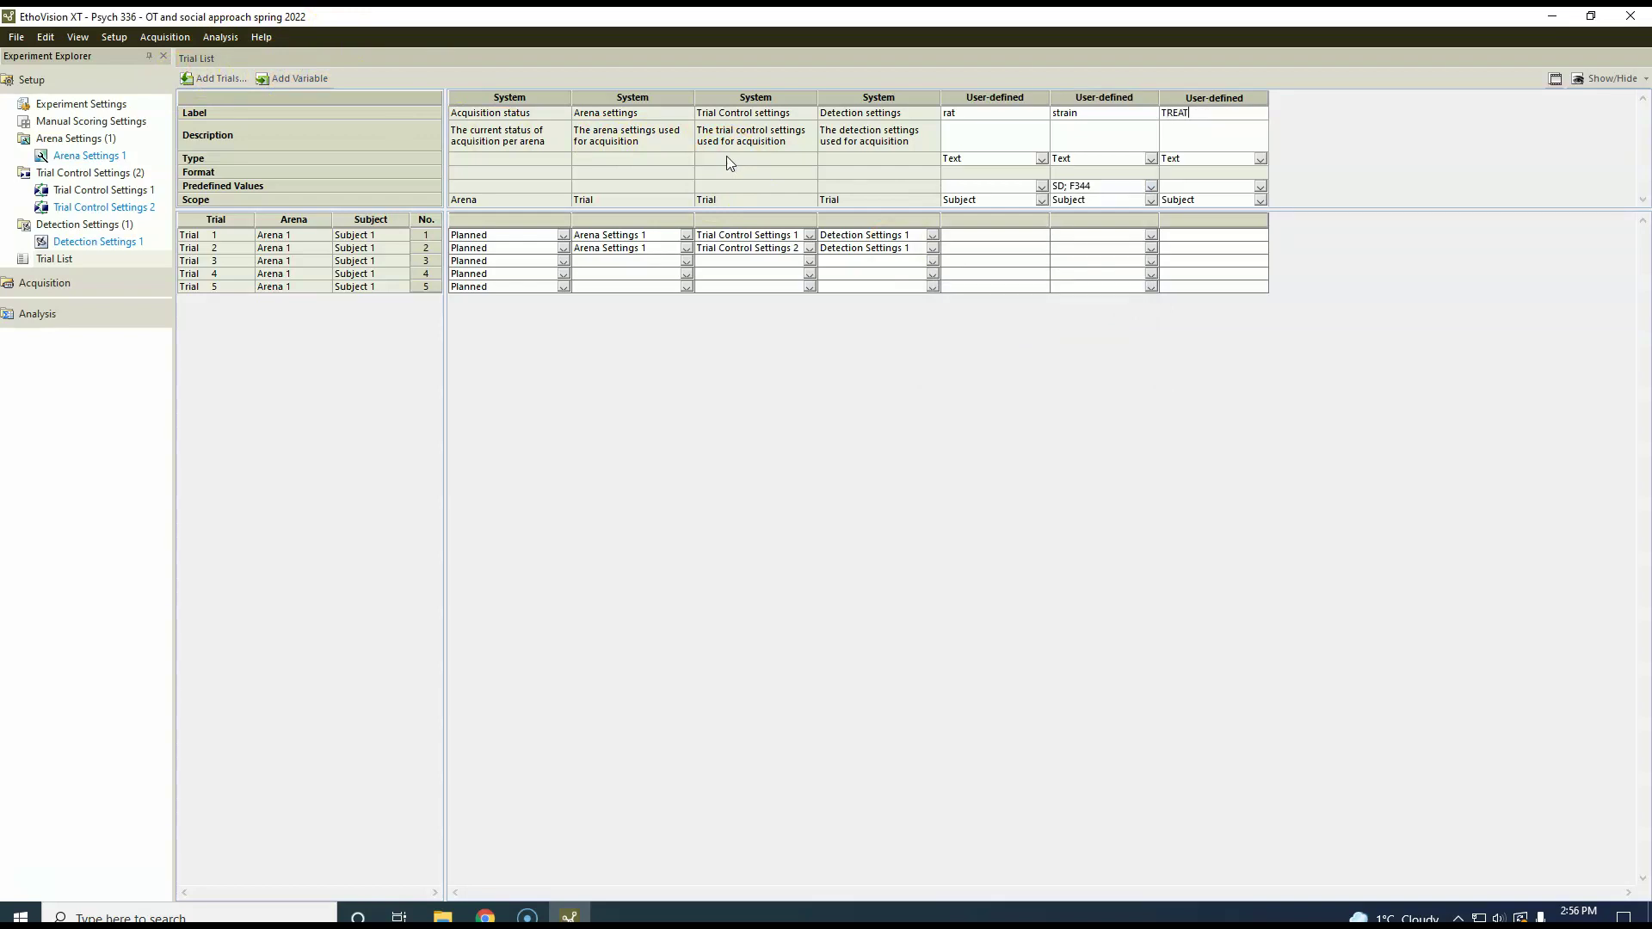
text(reatment)
Step: Define vehicle and oxytocin as the predefined values of the treatment variable and disallow other values
click(1260, 185)
text(v)
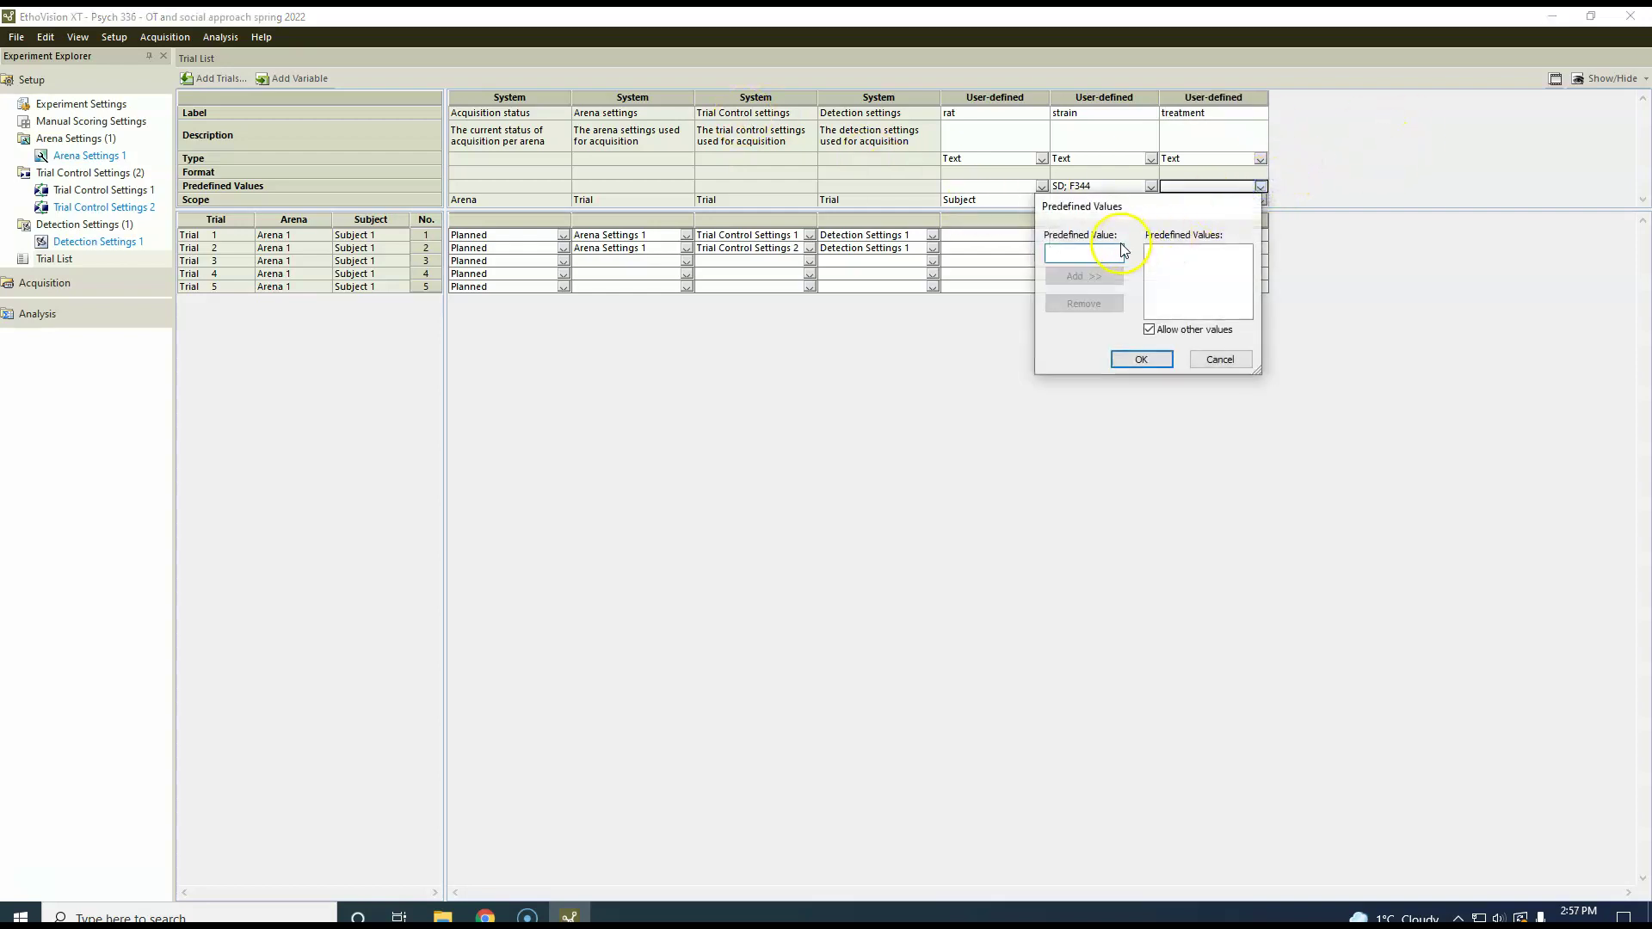
text(ehicle)
key(Return)
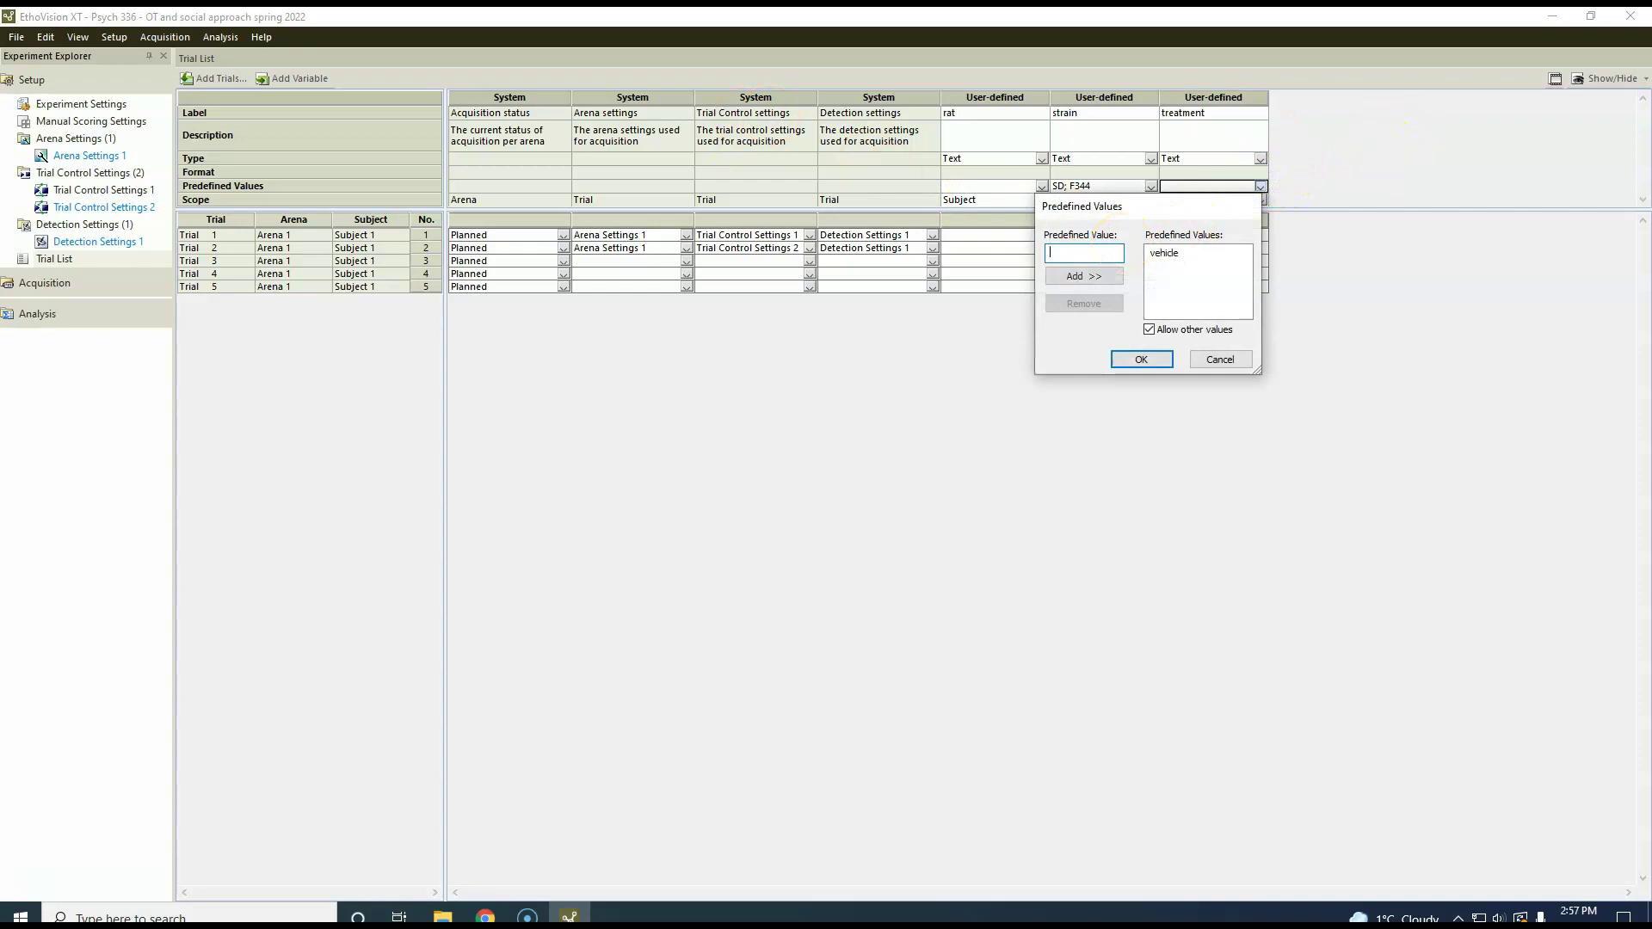
text(oxytocin)
key(Return)
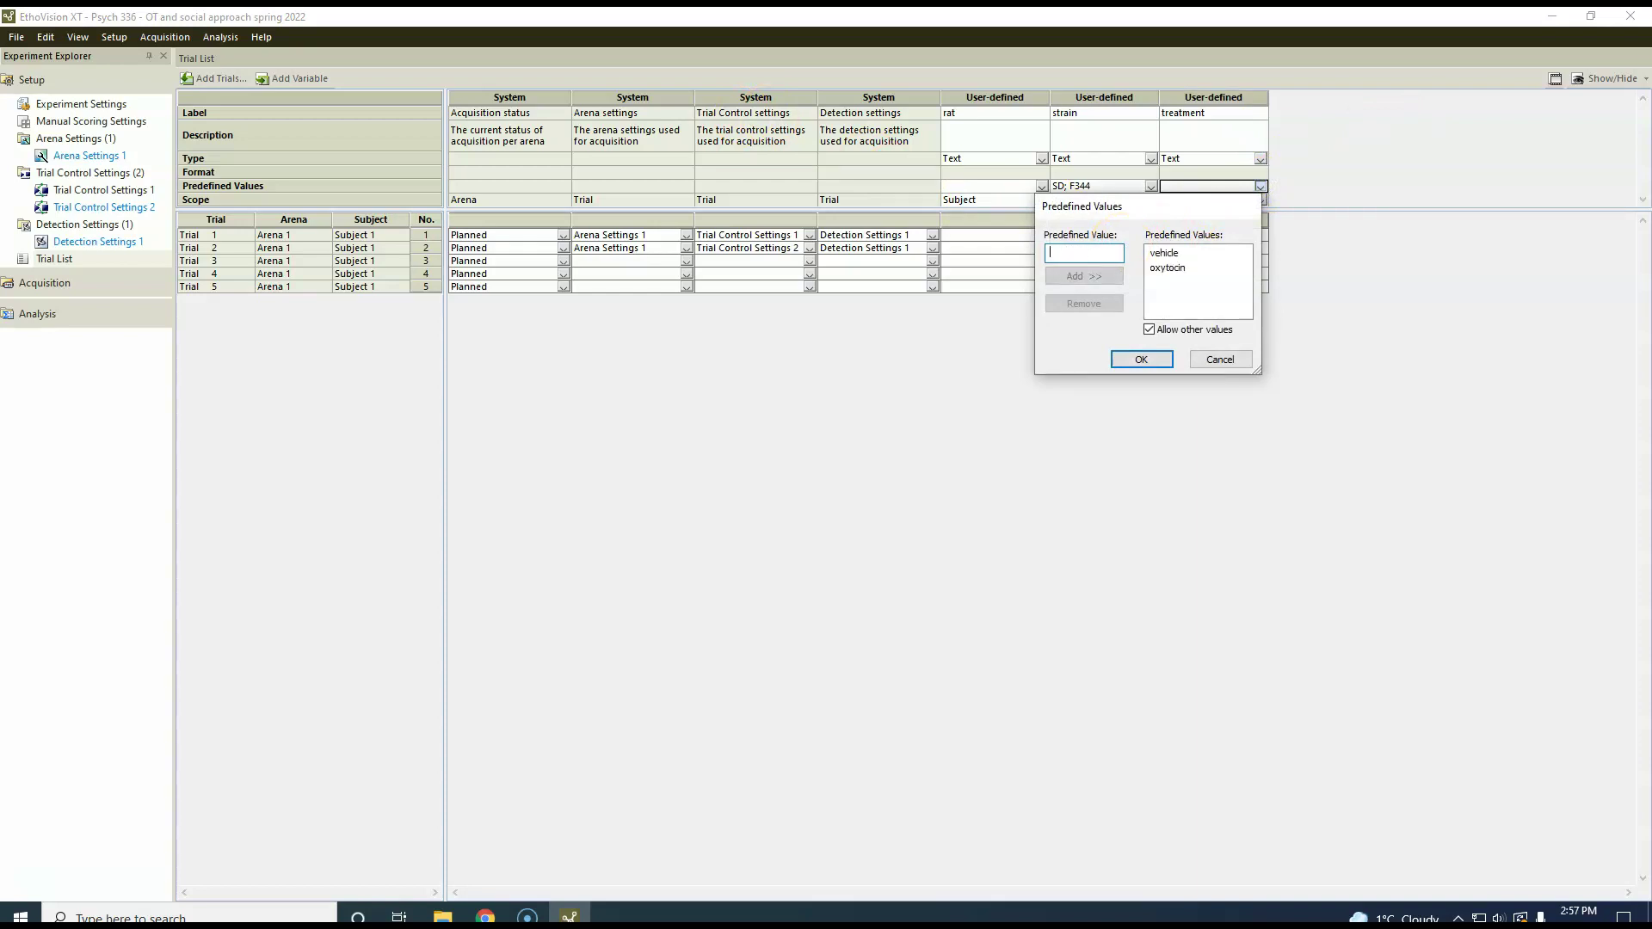
click(1150, 331)
click(1141, 360)
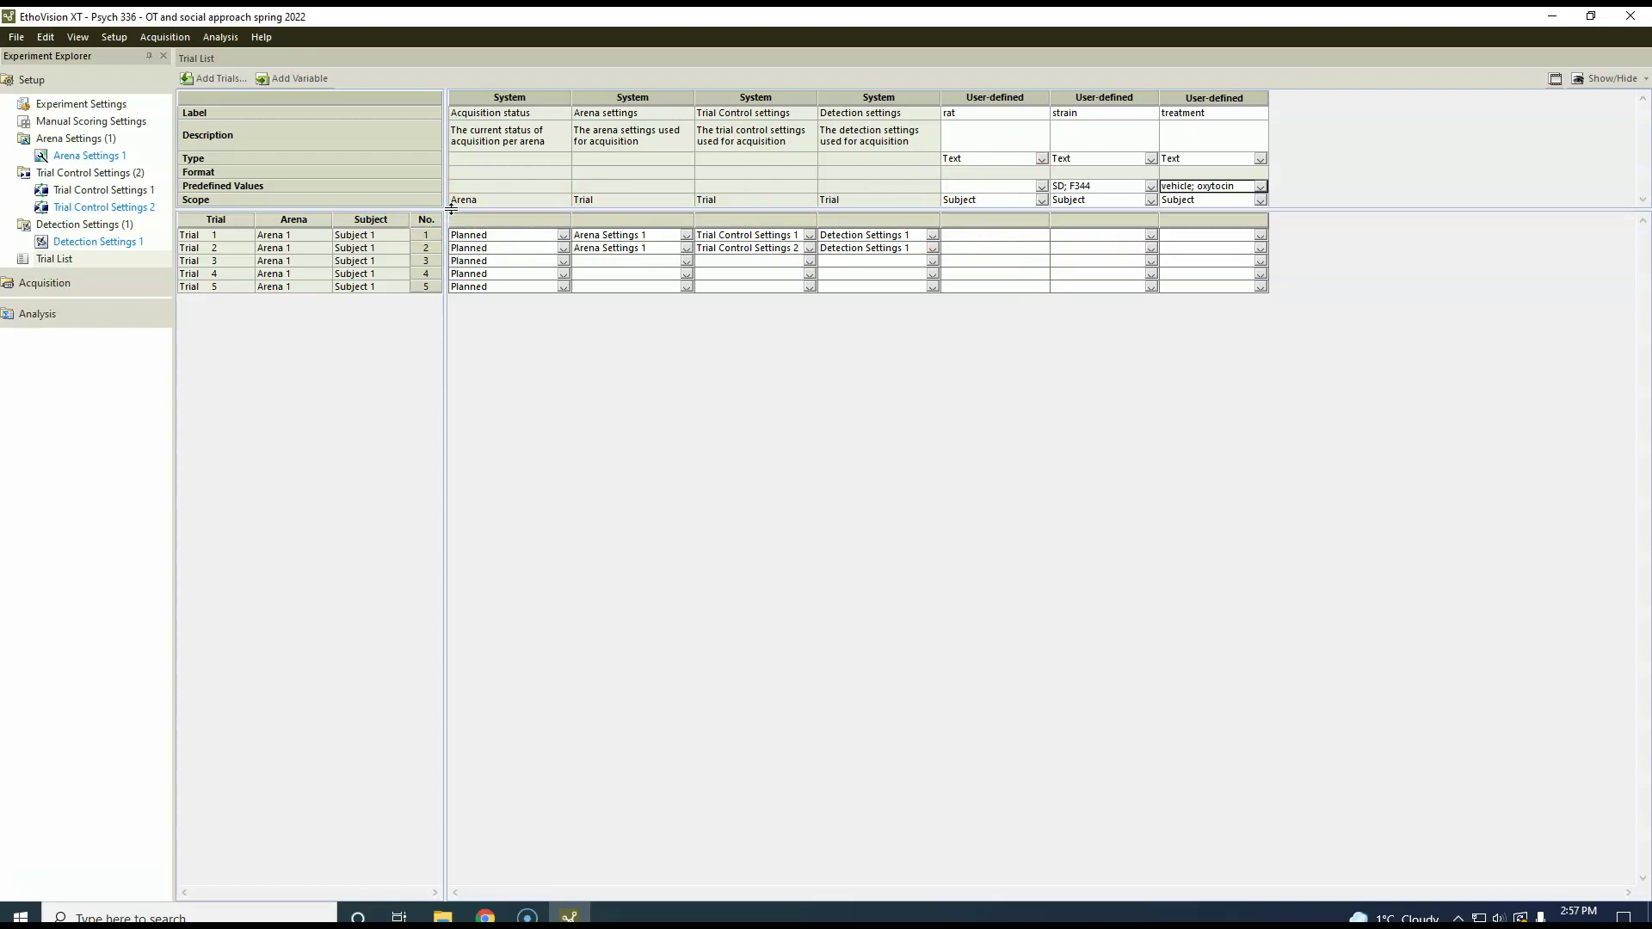
Step: Add 64 more trials to the trial list
click(205, 79)
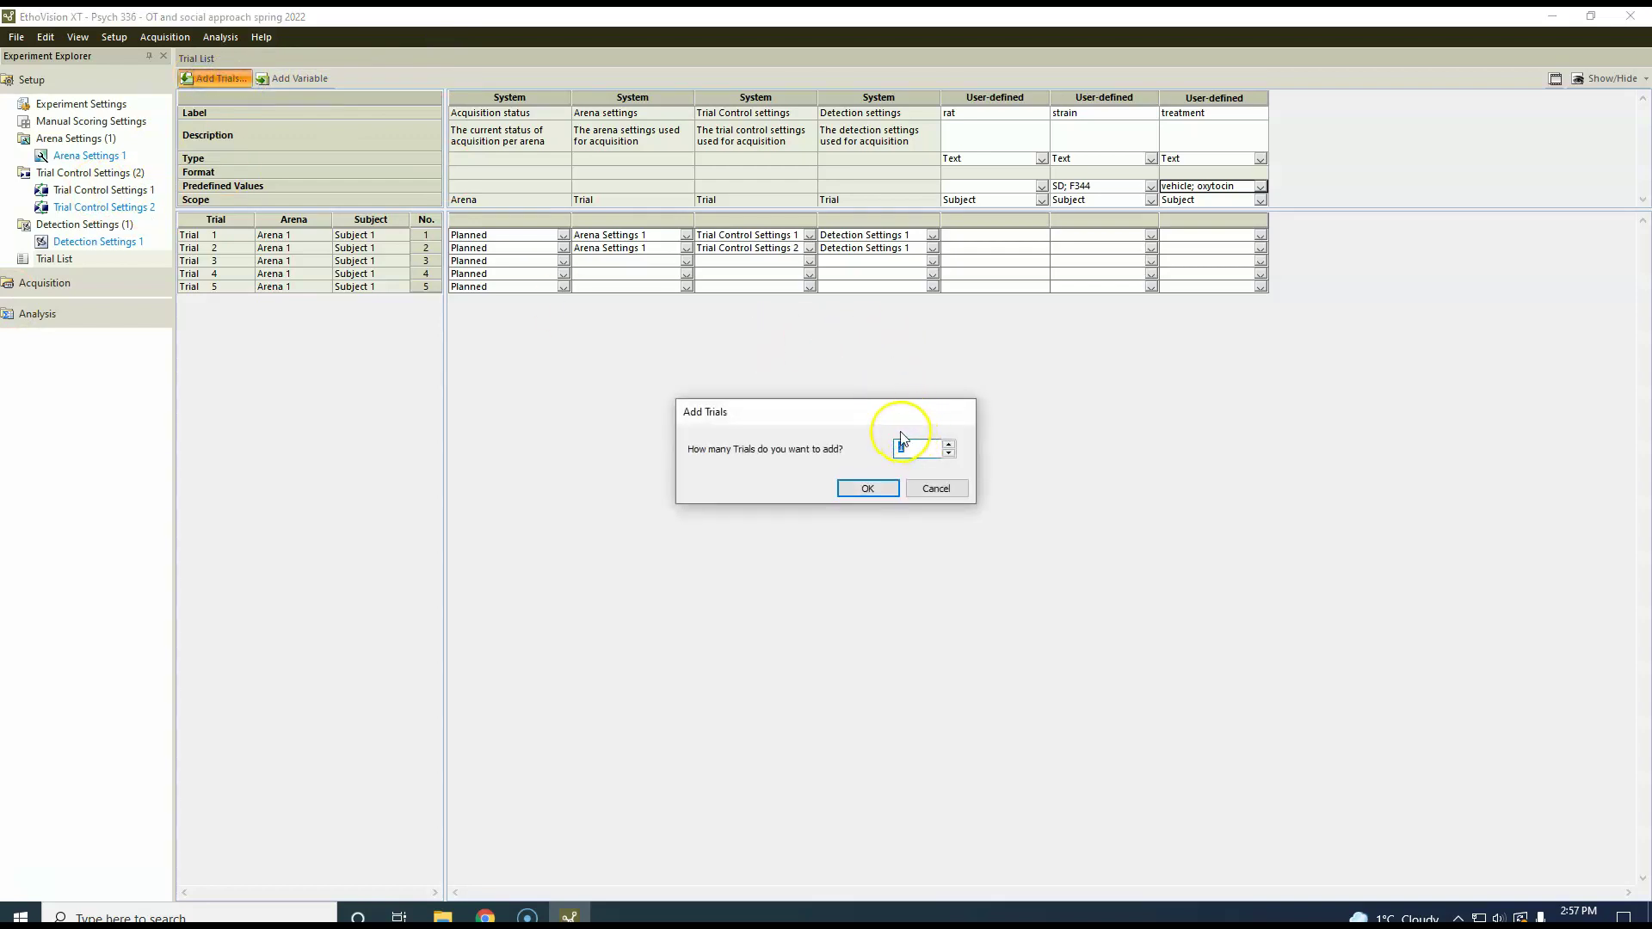
text(64)
key(Return)
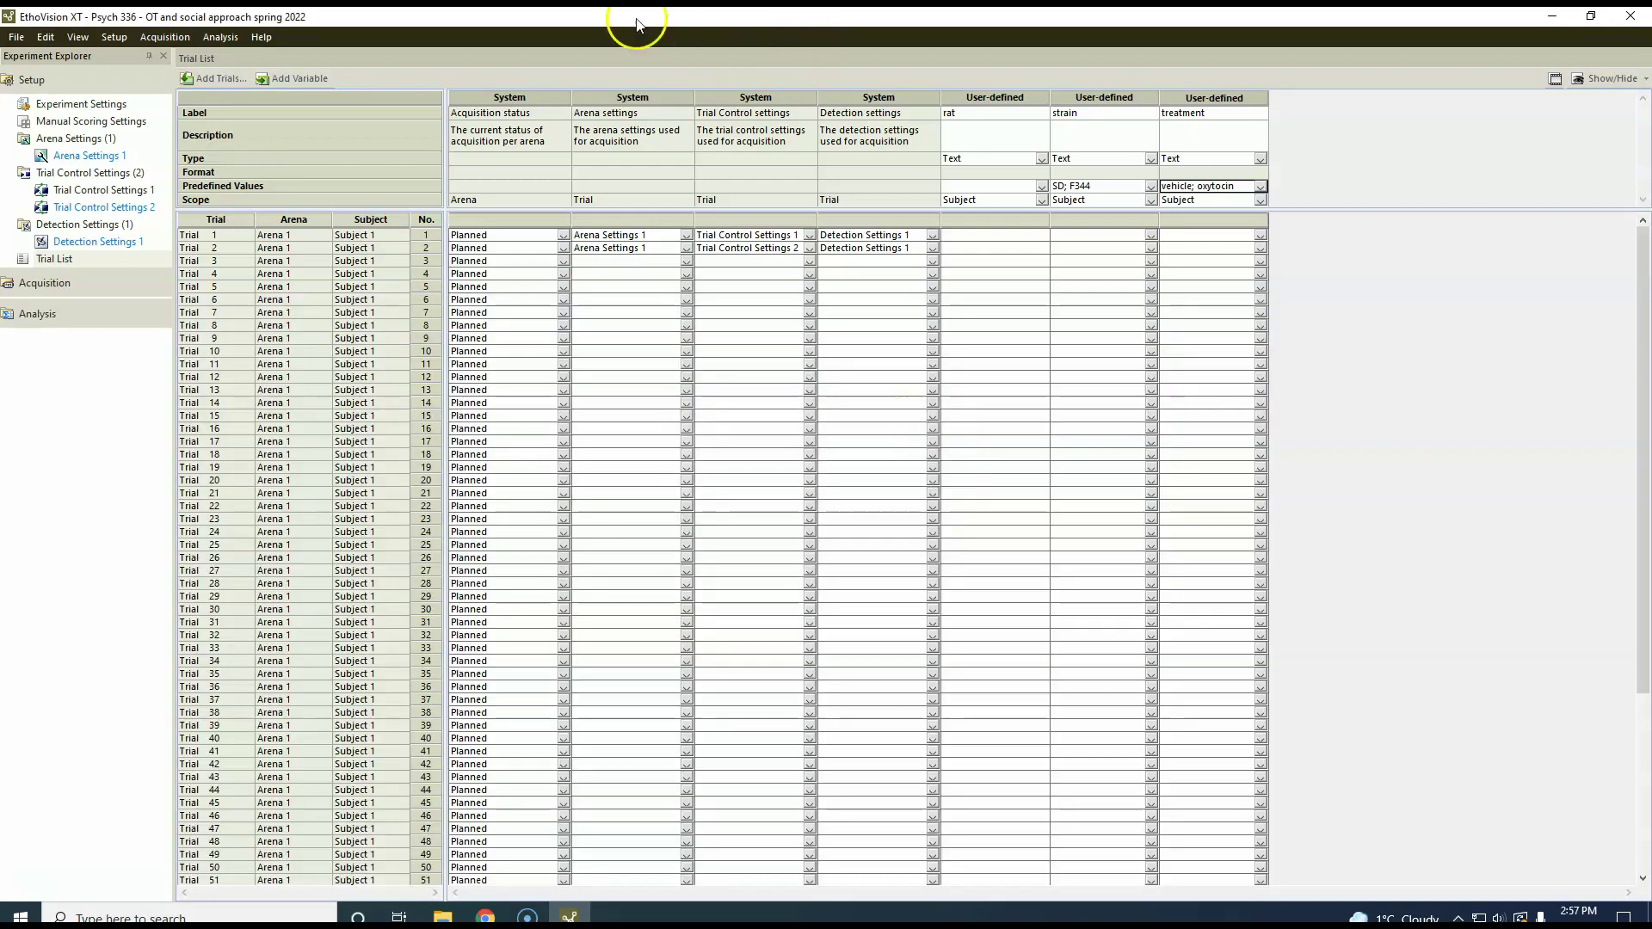
Step: Copy the arena, trial control and detection settings of trials 1 and 2 and paste them into trials 3 to 68
click(594, 235)
drag(658, 237, 861, 255)
right_click(861, 256)
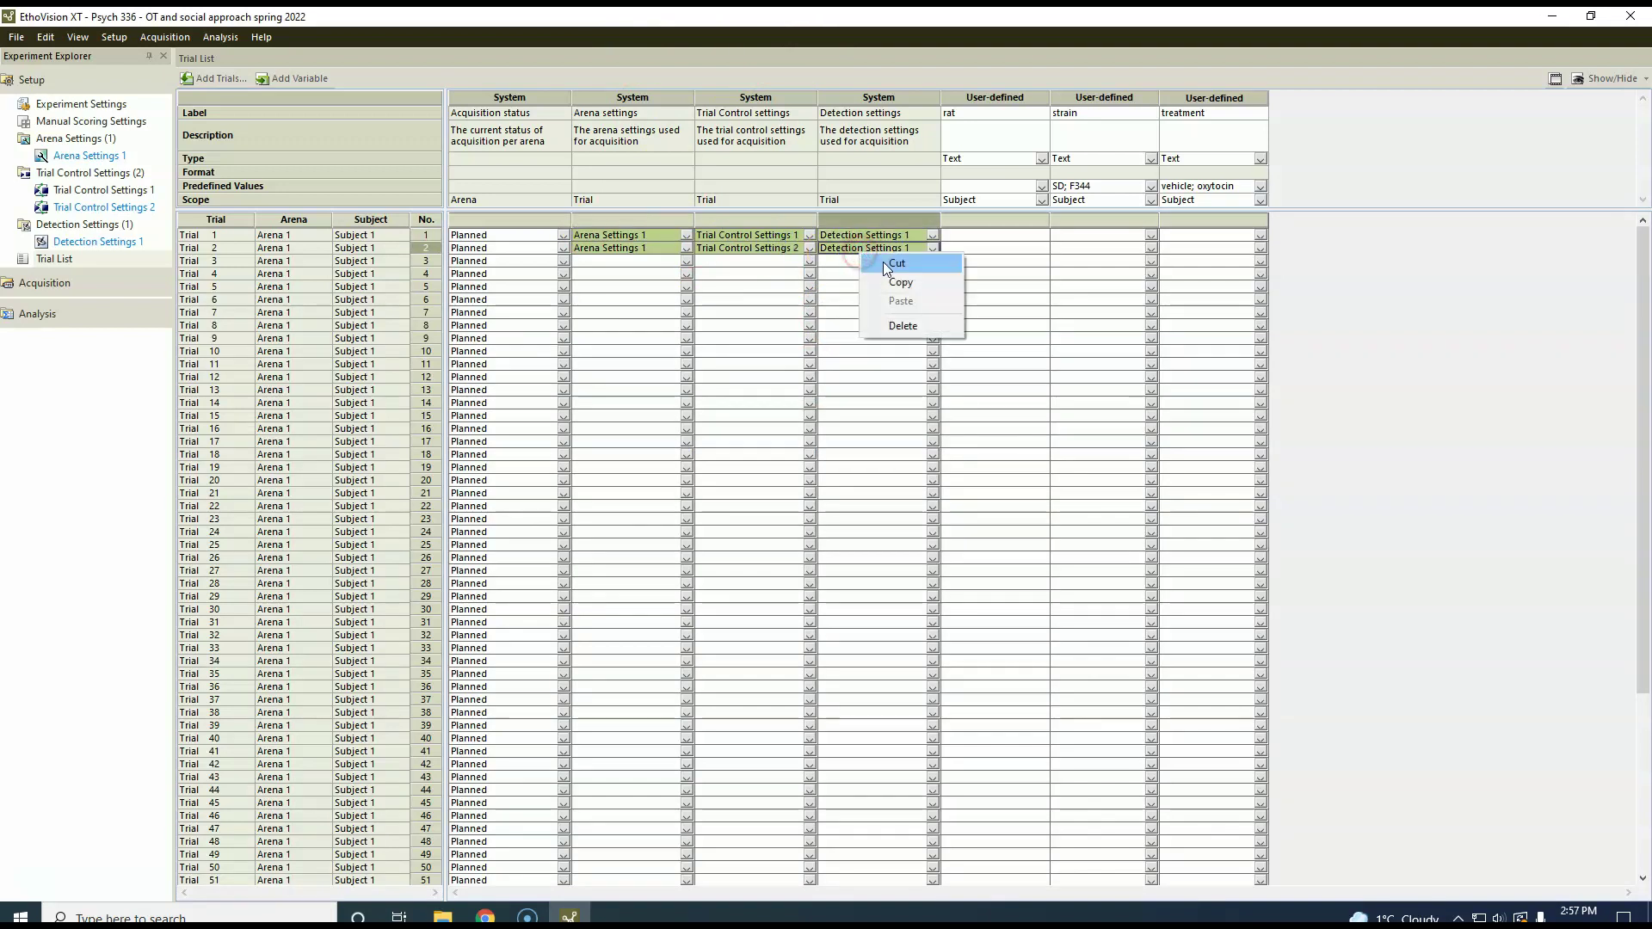
click(891, 273)
drag(656, 262, 841, 901)
click(634, 785)
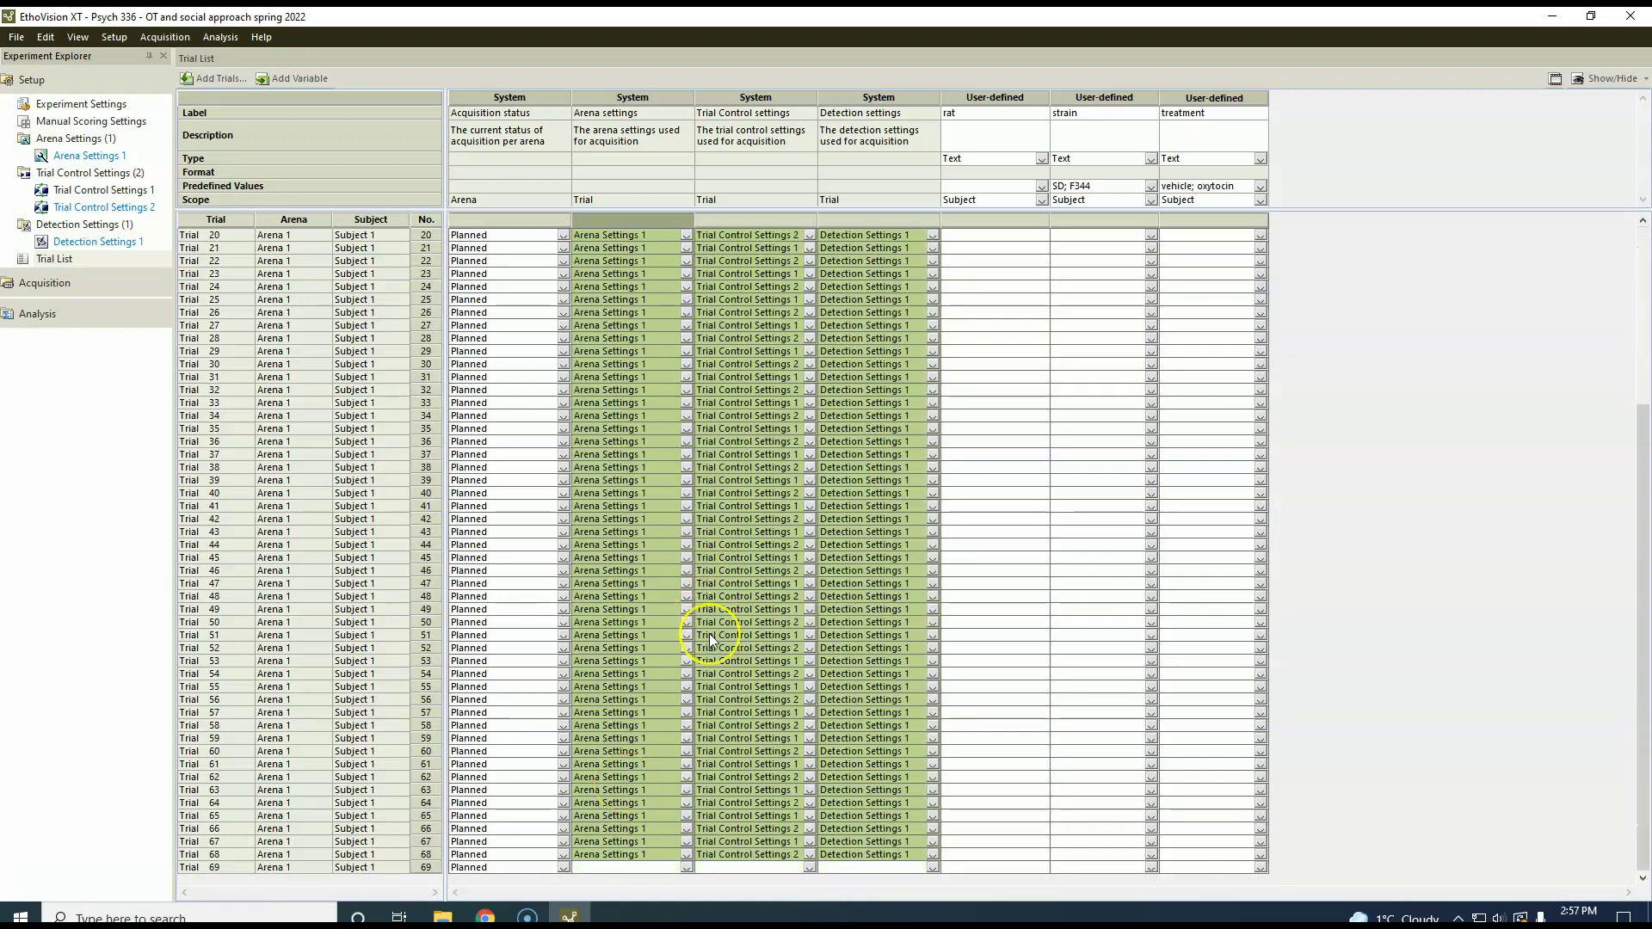
click(856, 364)
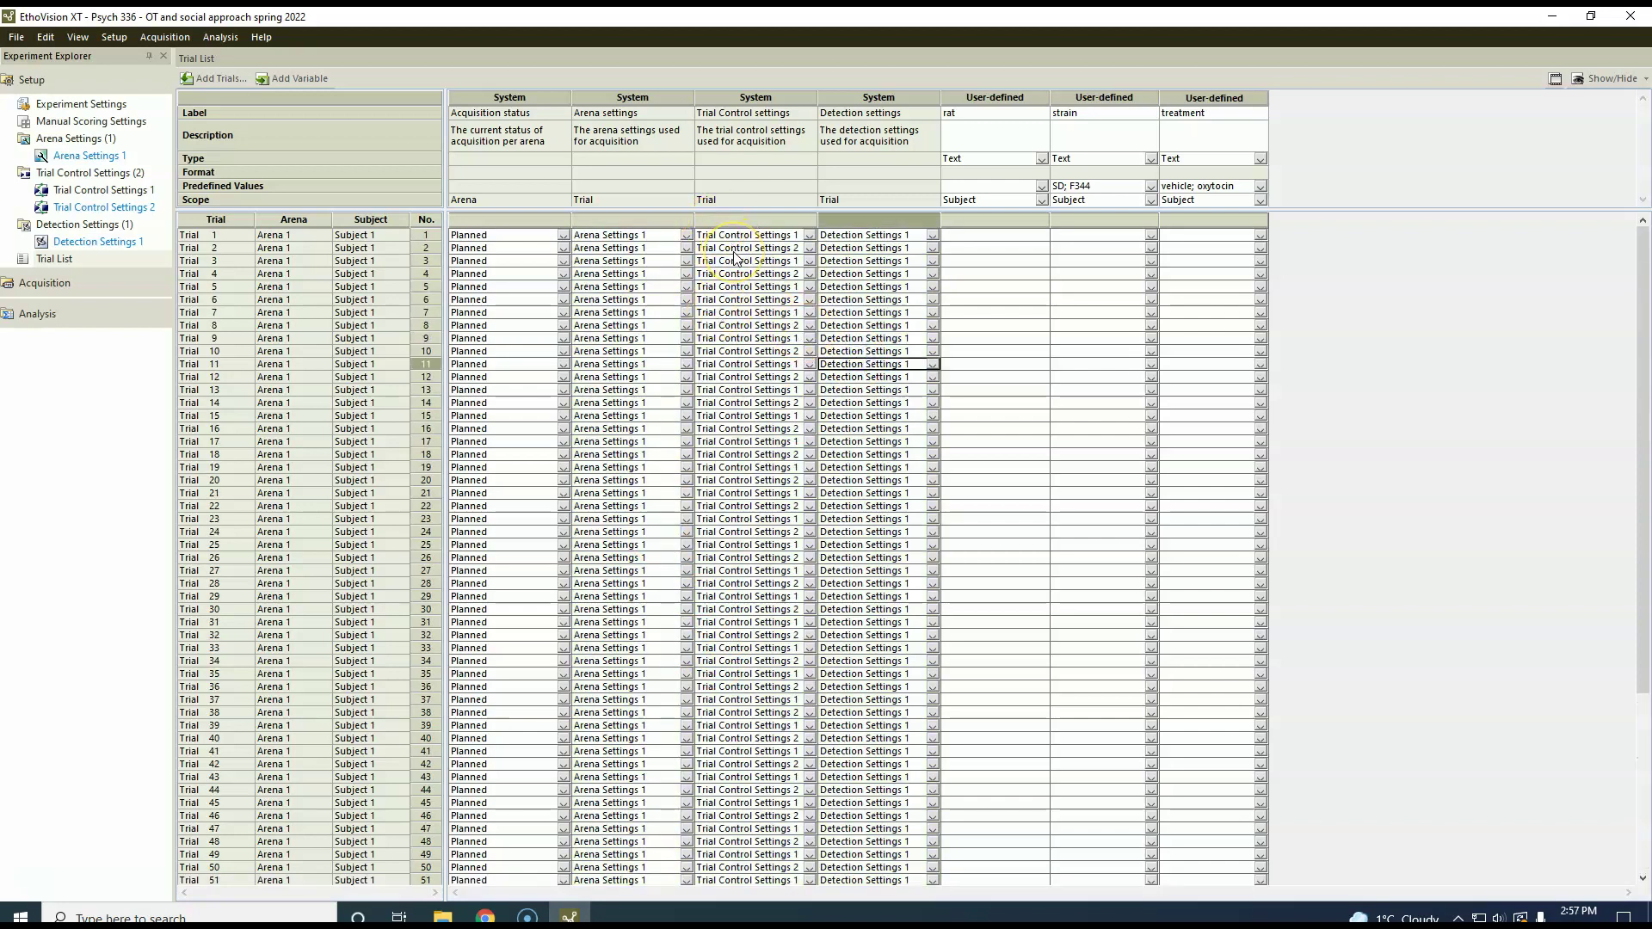